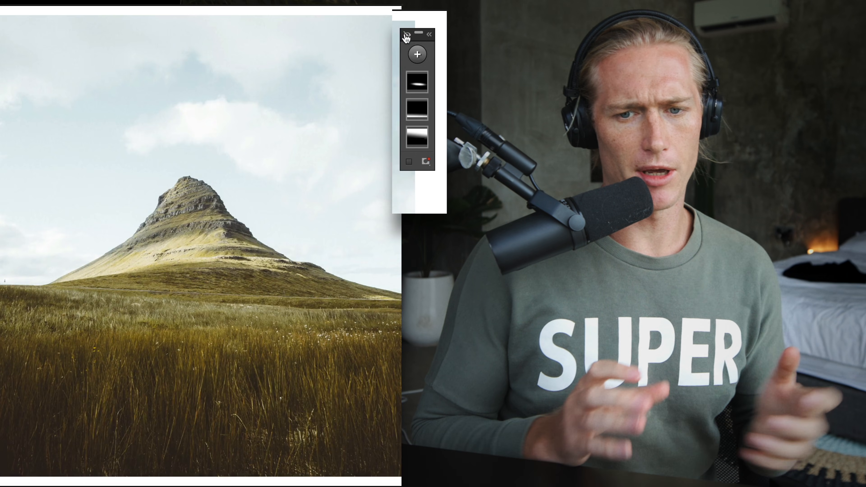
Compare the mountain, white horse, cliffside monastery, elephant pool and forest road photos with all masks hidden and shown.
left_click(407, 35)
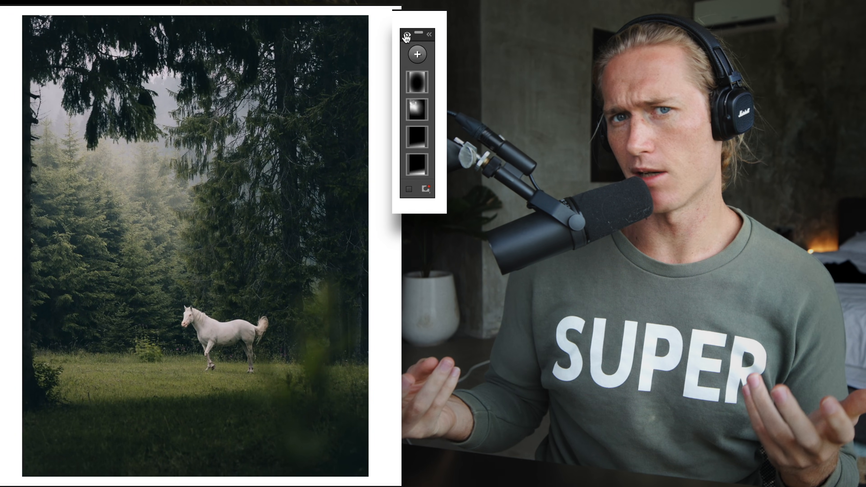
left_click(407, 36)
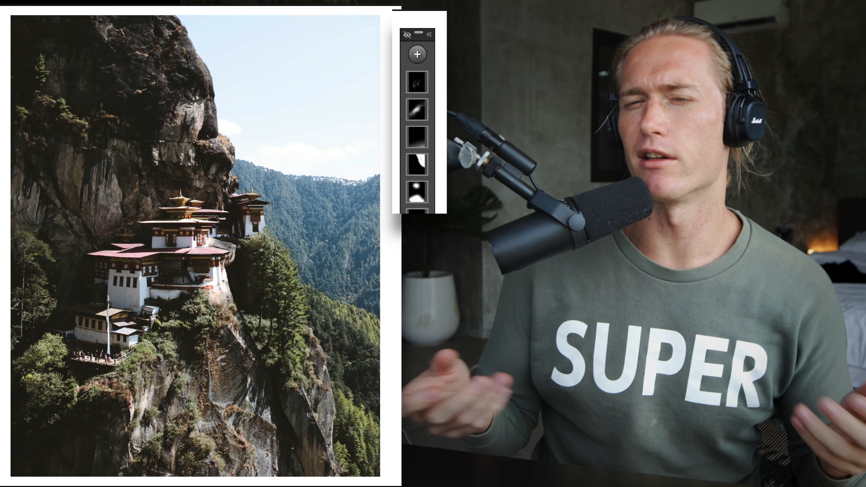
left_click(407, 36)
left_click(407, 36)
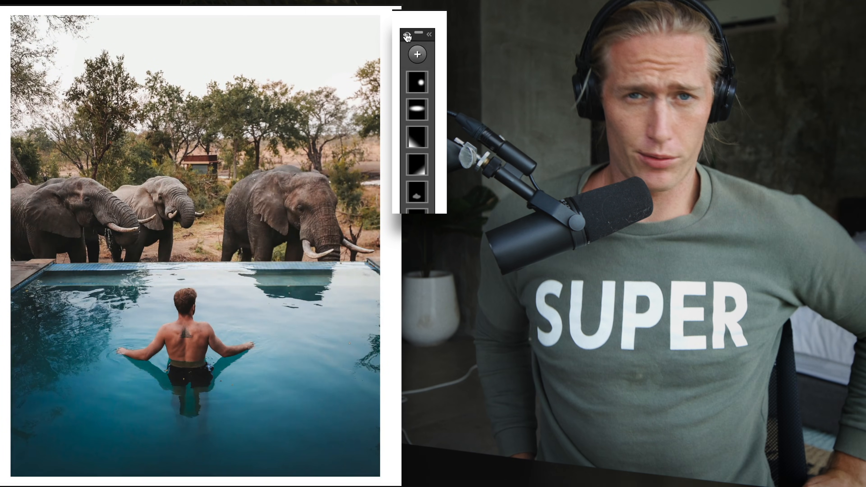
left_click(407, 35)
left_click(407, 35)
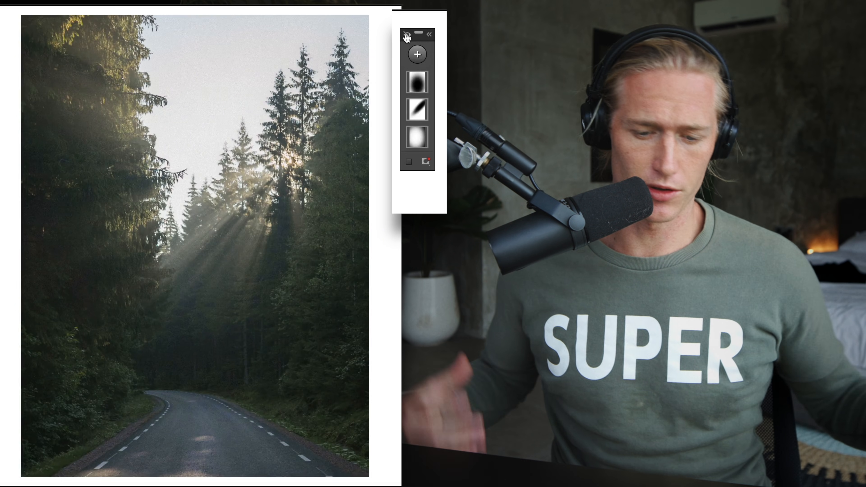
left_click(407, 36)
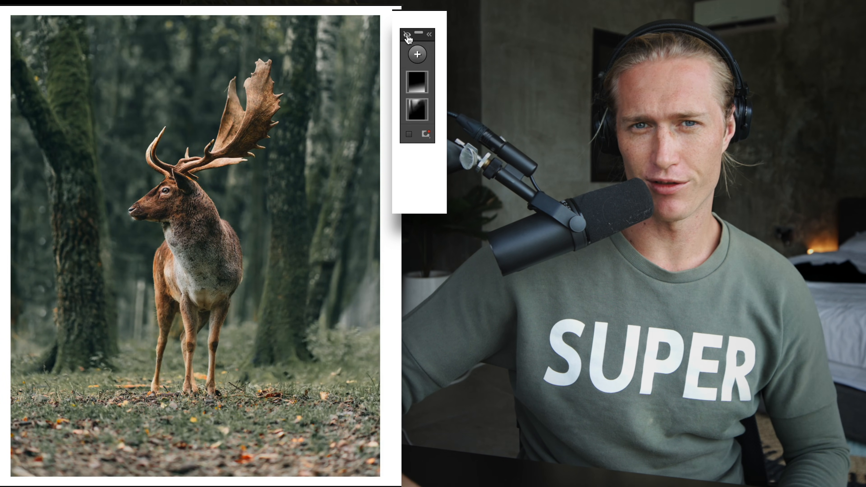
Compare the two deer photos and the black-and-white elephant portrait with their masks hidden and shown.
left_click(406, 35)
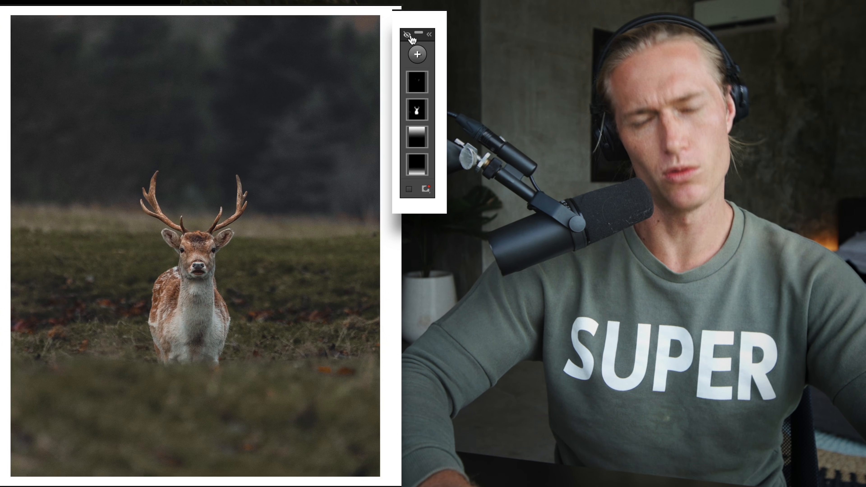
left_click(411, 36)
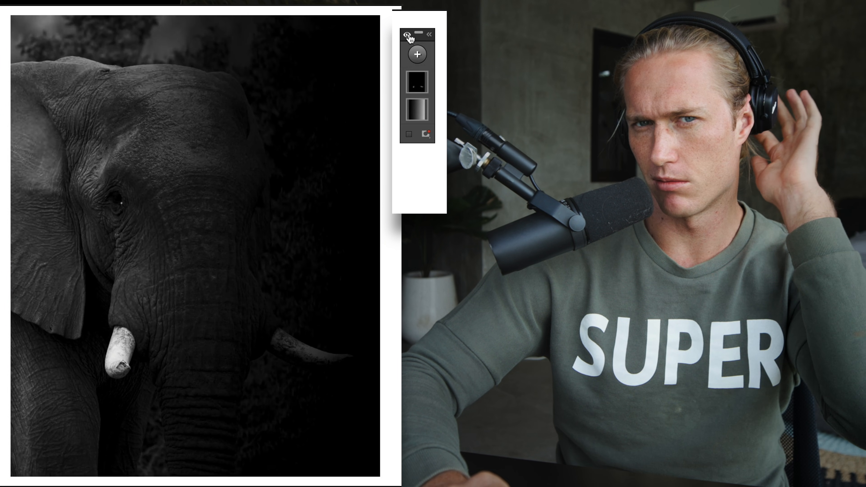
left_click(410, 35)
left_click(410, 35)
left_click(410, 36)
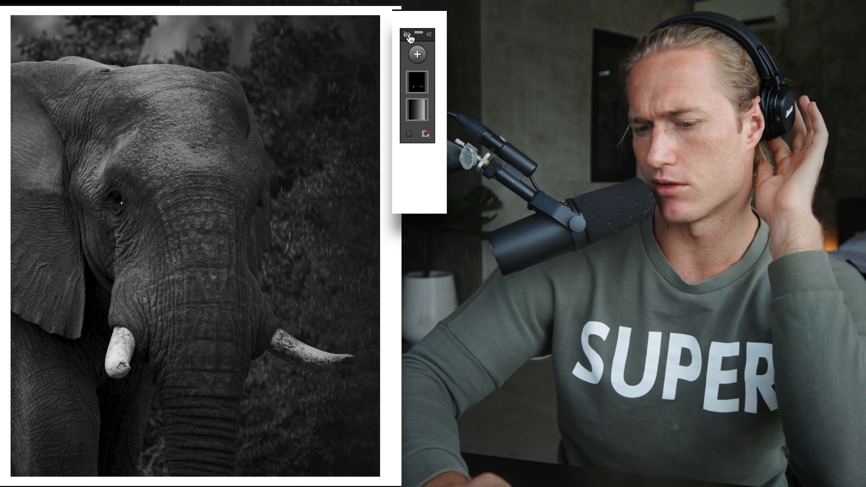
left_click(411, 35)
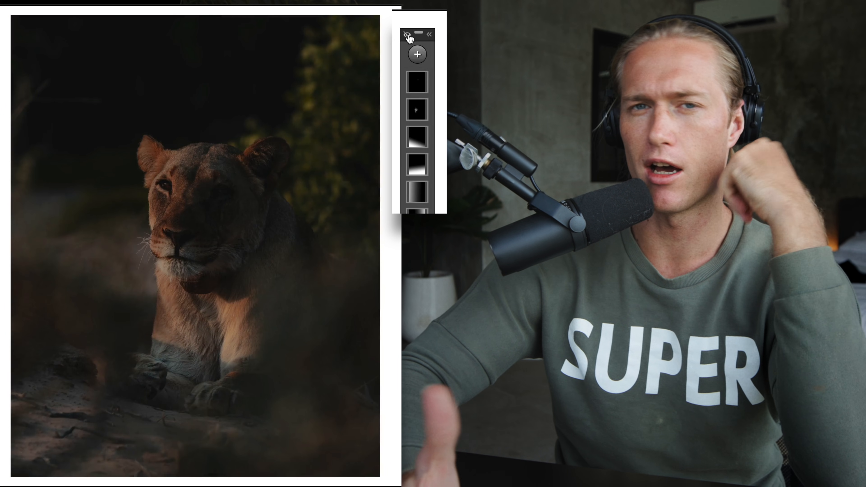
Compare the lioness and hornbill photos with all of their masks hidden and shown.
left_click(410, 36)
left_click(410, 35)
left_click(410, 36)
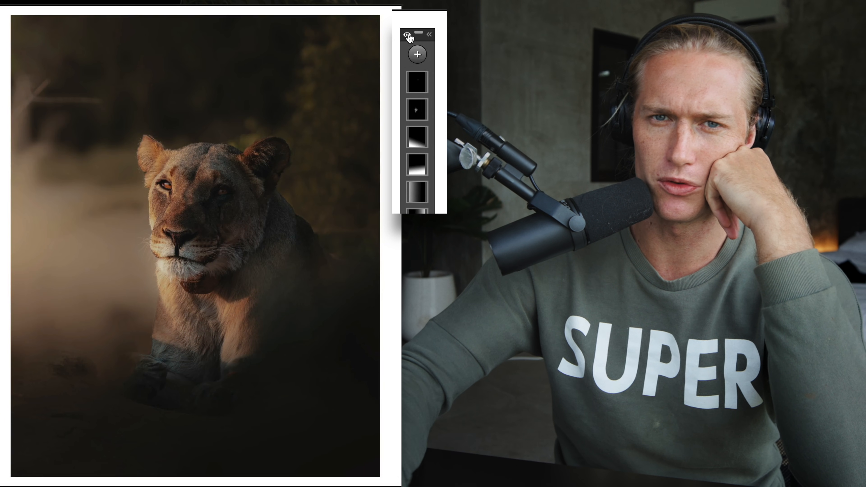
left_click(411, 36)
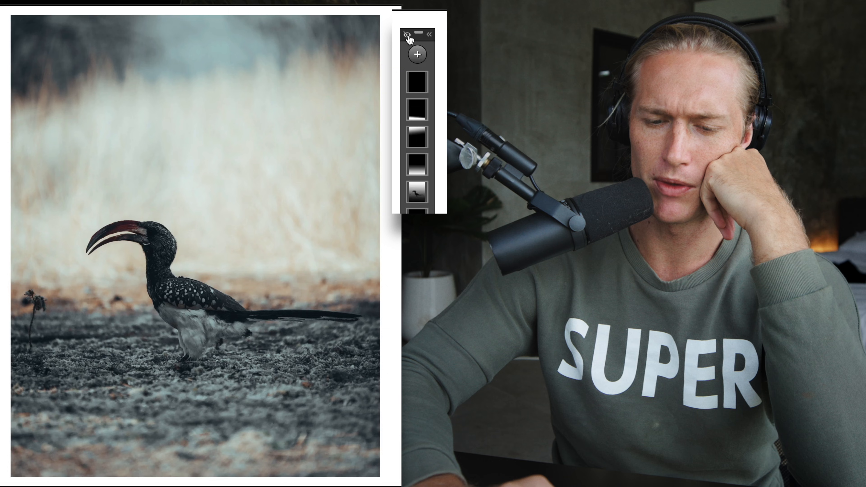
left_click(408, 38)
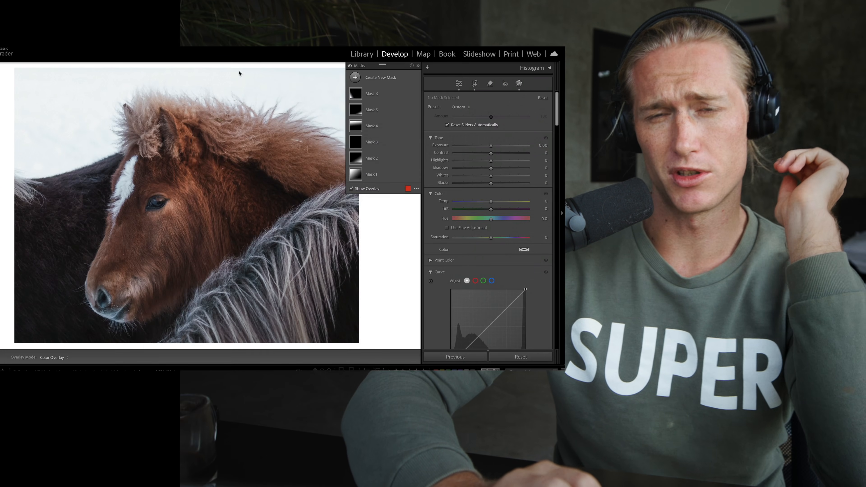
Compare the brown horse photo with its masks hidden and shown, and undo its latest mask edits one by one.
left_click(350, 67)
left_click(351, 67)
key("ctrl+z")
key("ctrl+z")
key("ctrl+z")
key("ctrl+z")
key("ctrl+z")
key("ctrl+z")
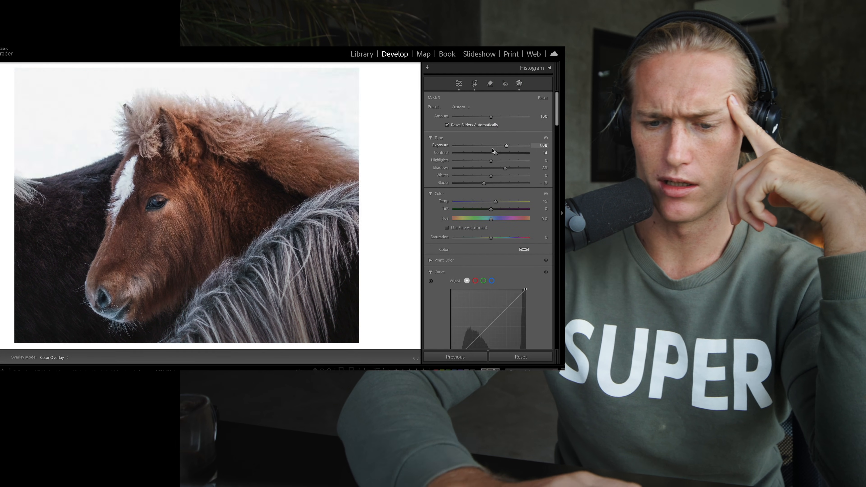
key("ctrl+z")
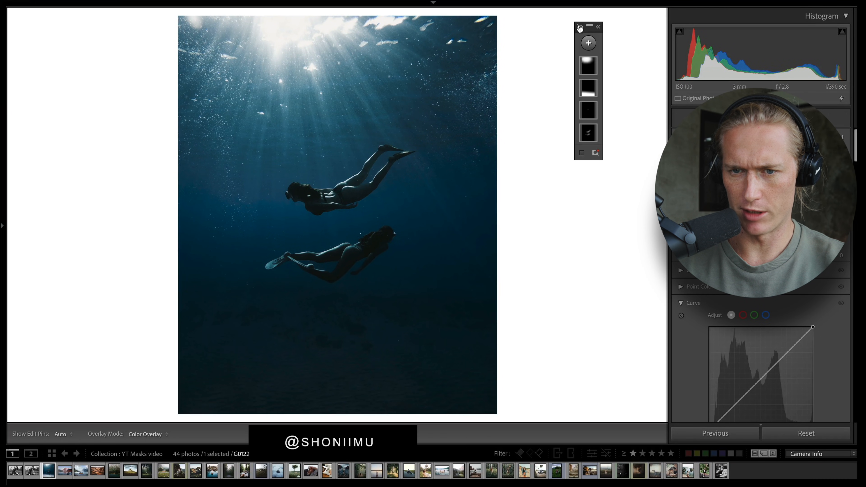
Compare the underwater photo of two divers with all masks hidden and shown.
left_click(579, 27)
left_click(579, 28)
left_click(580, 27)
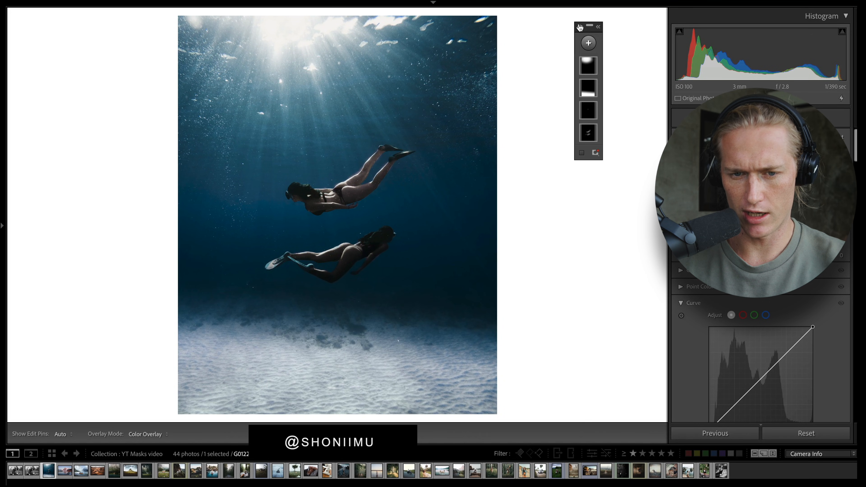
Go to the red harbour cabin photo and compare it with its masks hidden and shown.
key("Right")
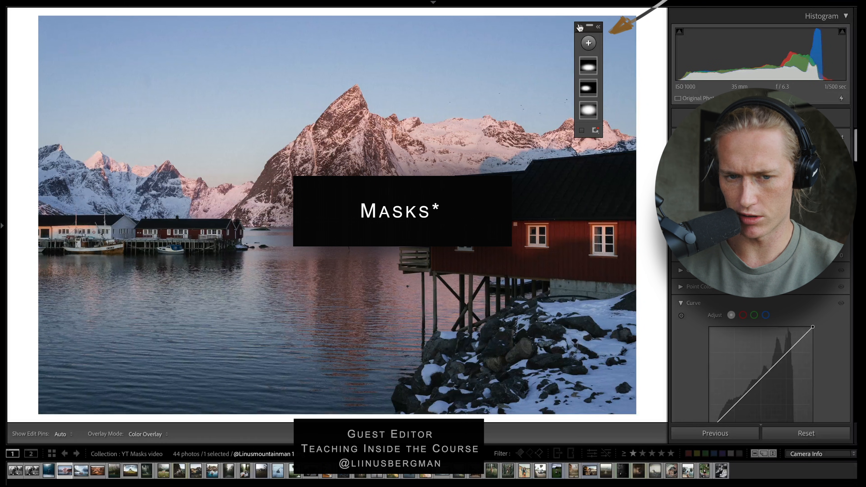
left_click(579, 27)
left_click(579, 28)
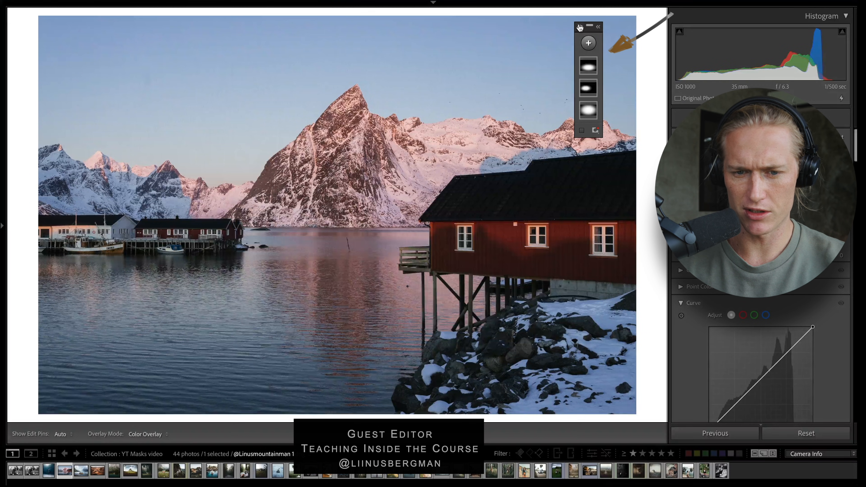
left_click(579, 28)
Go to the photo of the orange van beside the lake and compare it with its mask hidden and shown.
key("Right")
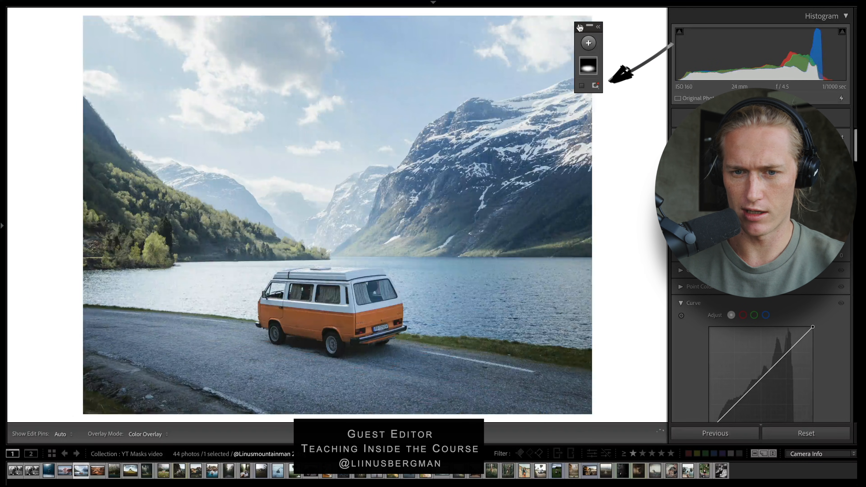
left_click(579, 27)
left_click(579, 27)
left_click(579, 27)
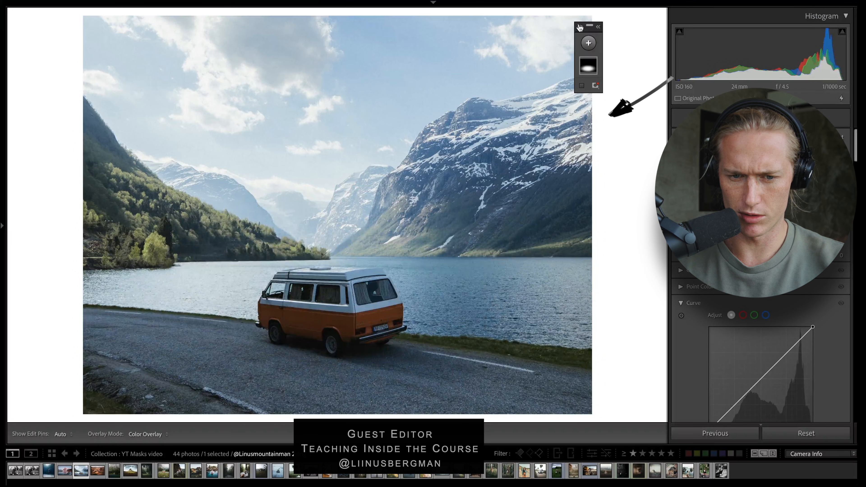
left_click(579, 28)
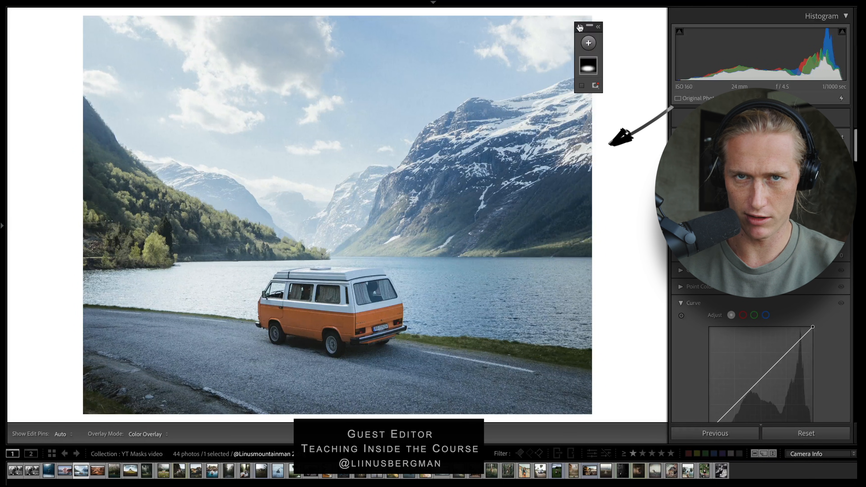
Move ahead to the lakeside chapel photo and compare it with all masks hidden and shown.
key("Right")
key("Right")
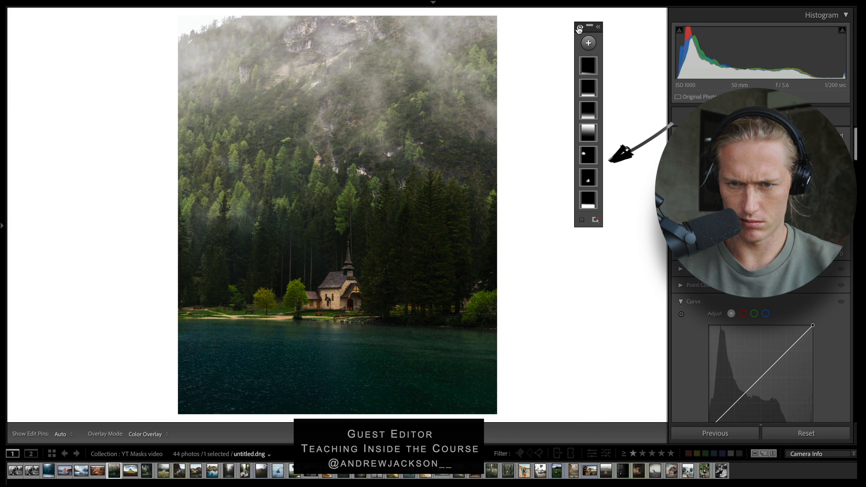
left_click(579, 28)
left_click(580, 28)
left_click(579, 28)
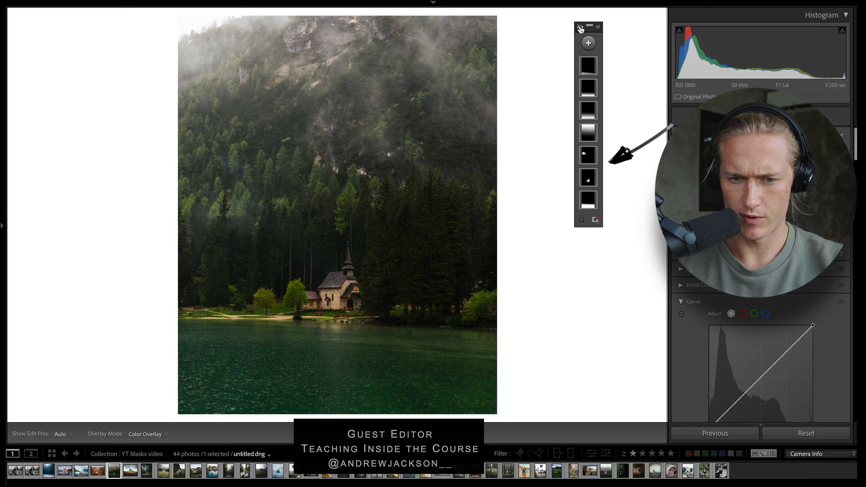
left_click(580, 28)
Go to the grassy mountain landscape and compare it with its masks hidden and shown.
key("Right")
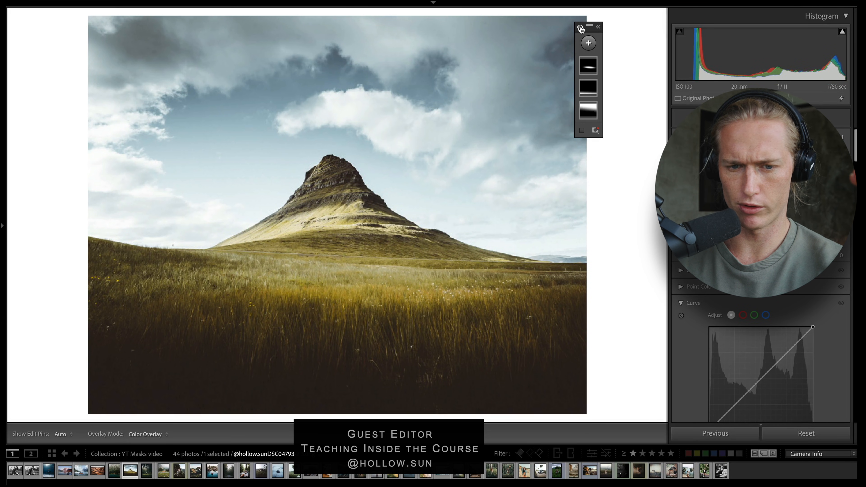
left_click(579, 28)
left_click(579, 27)
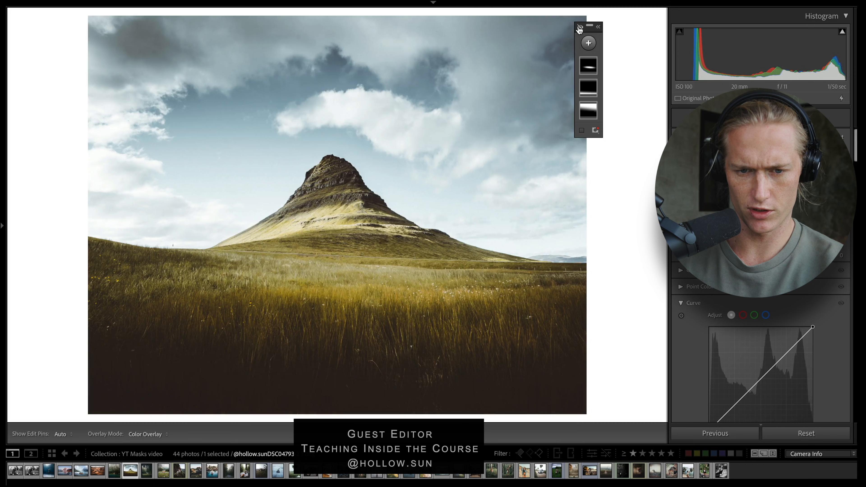
left_click(579, 28)
left_click(579, 28)
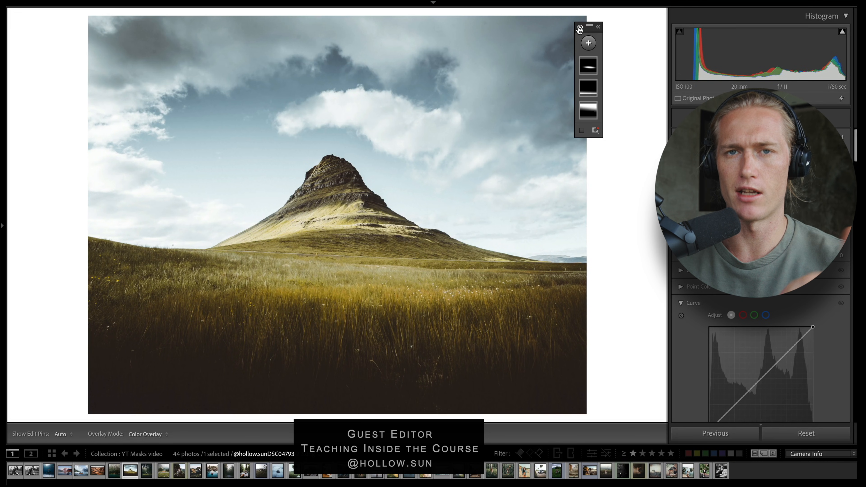
Go to the white horse forest photo and compare it with its masks hidden and shown.
key("Right")
left_click(580, 28)
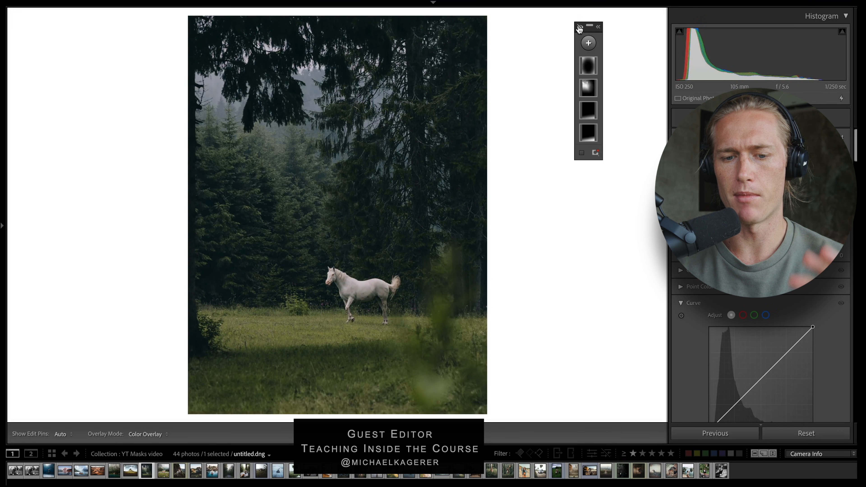
left_click(579, 28)
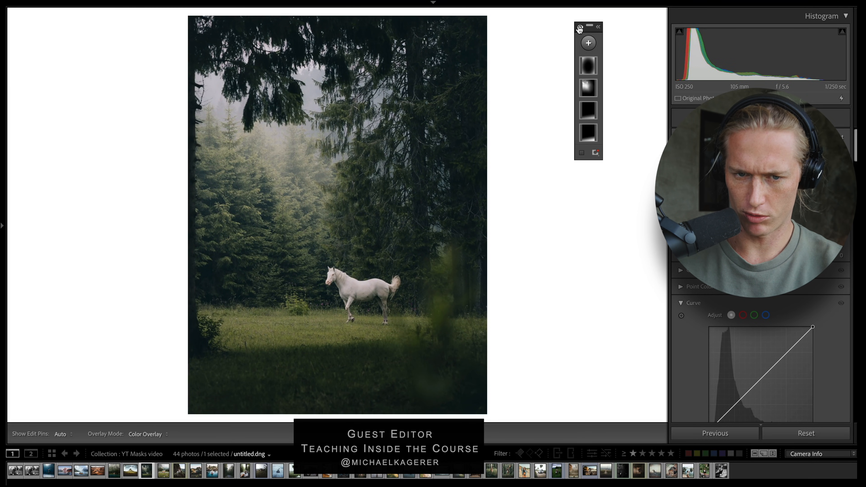
Go to the photo of the orange van behind the flower meadow and repeatedly compare it with its masks hidden and shown.
key("Right")
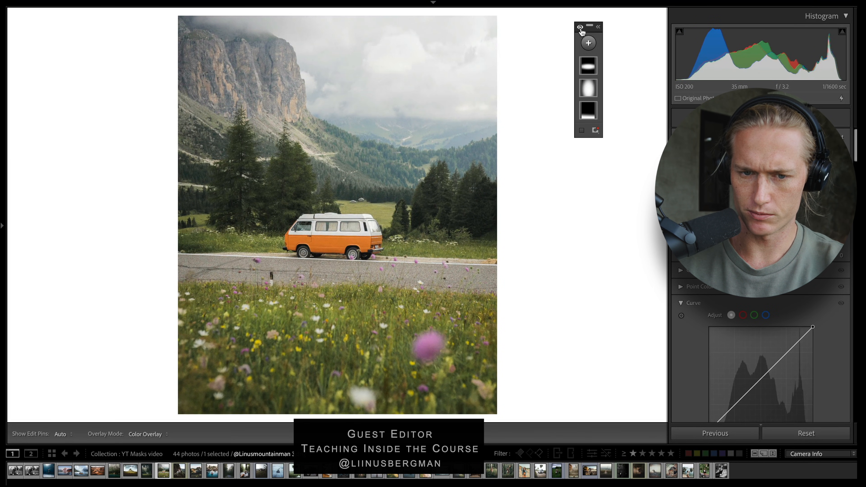
left_click(579, 28)
left_click(579, 28)
left_click(579, 28)
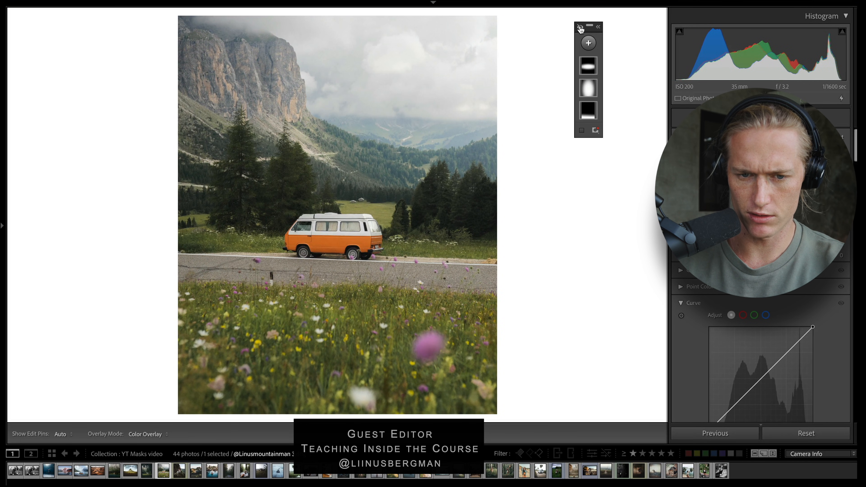
left_click(579, 28)
left_click(579, 28)
left_click(580, 28)
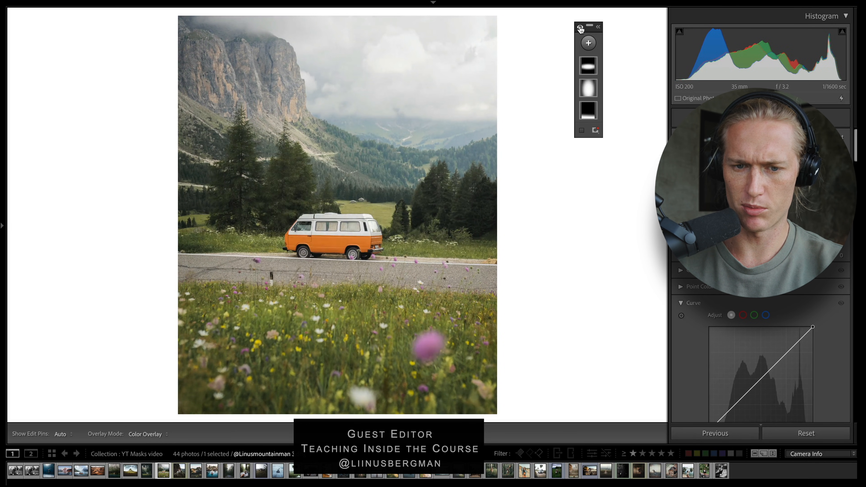
left_click(579, 28)
left_click(579, 28)
Go to the desert dunes photo with the camel caravan and compare it with all masks hidden and shown.
key("Right")
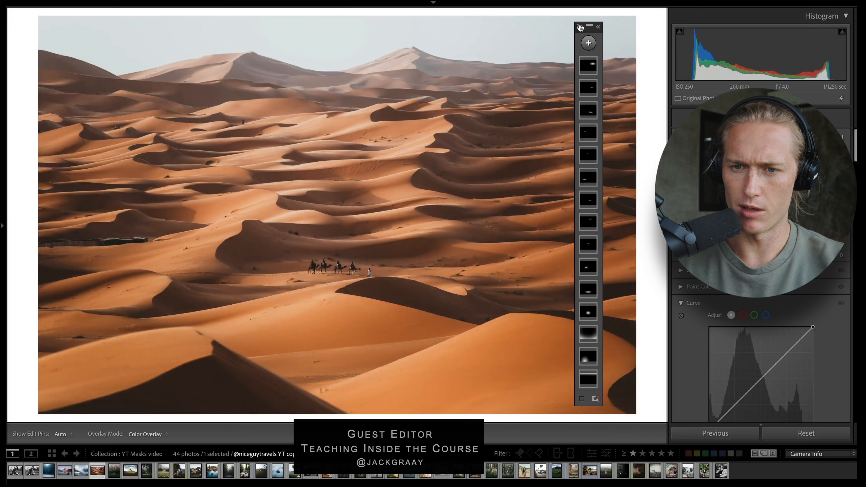
left_click(580, 28)
left_click(581, 29)
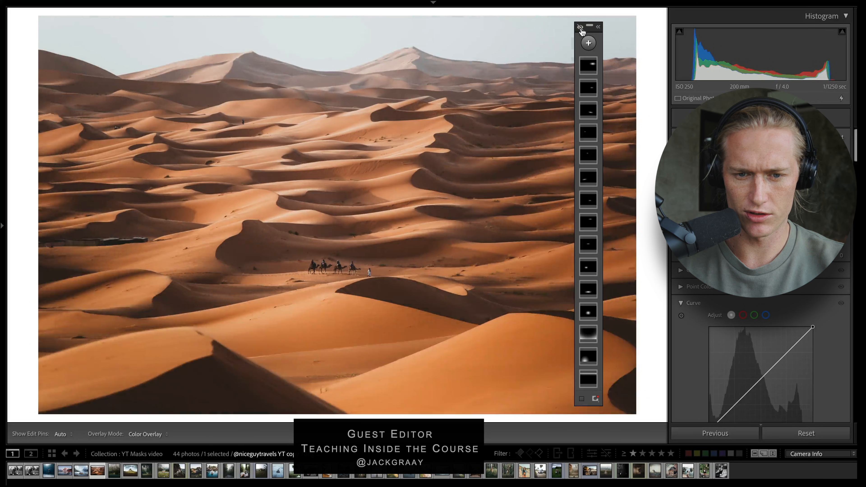
left_click(581, 30)
left_click(581, 29)
left_click(581, 30)
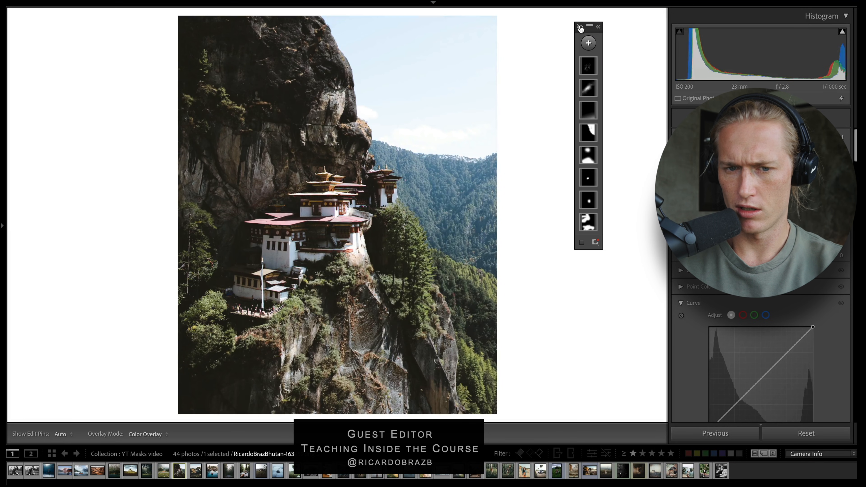
Compare the cliffside monastery photo with its masks hidden and shown.
left_click(579, 29)
left_click(580, 28)
left_click(580, 28)
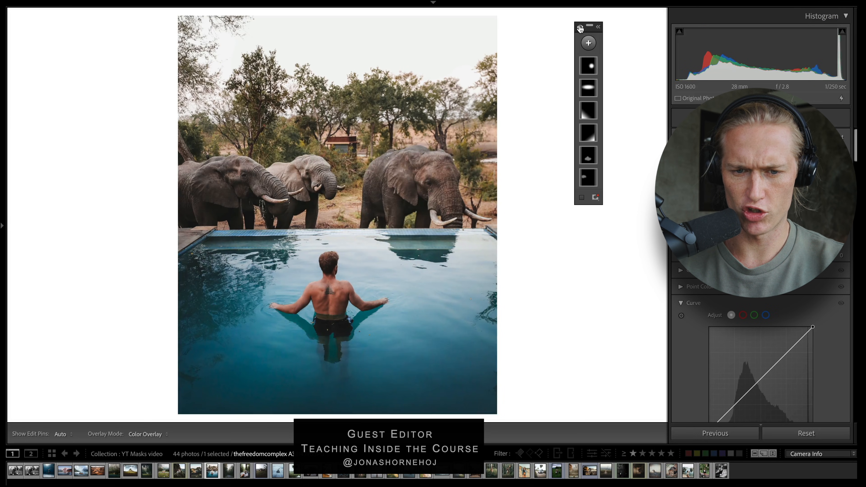
Compare the photo of the man in the pool facing the elephants with its masks hidden and shown.
left_click(580, 29)
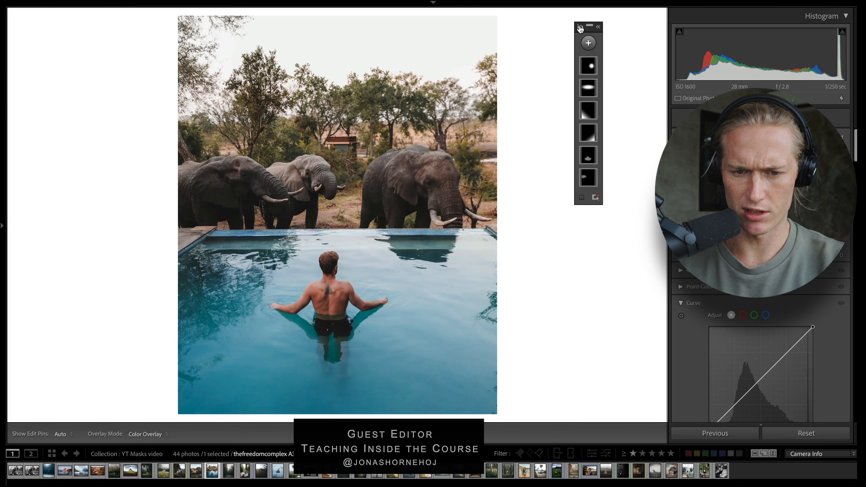
left_click(580, 29)
left_click(580, 29)
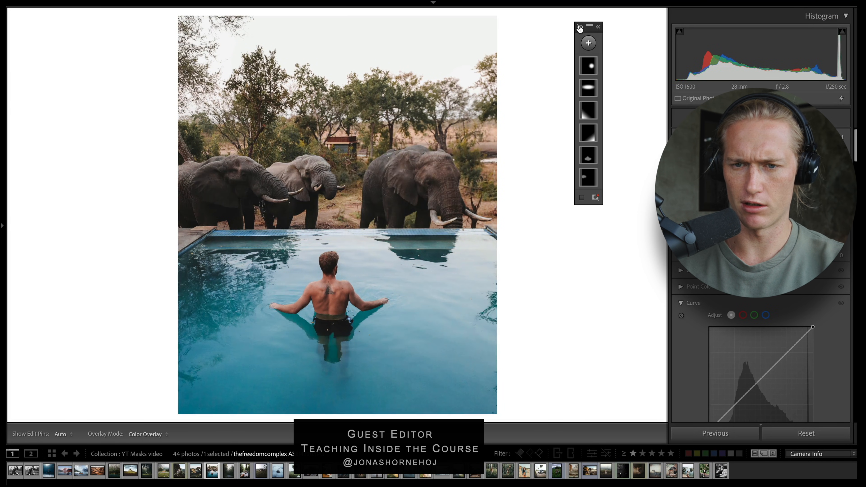
left_click(580, 29)
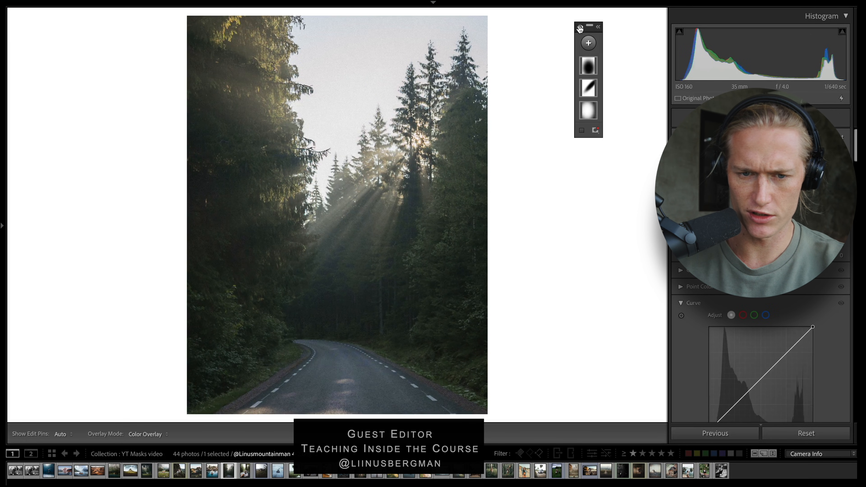
Compare the forest road photo with sun rays repeatedly with its masks hidden and shown.
left_click(580, 29)
left_click(580, 29)
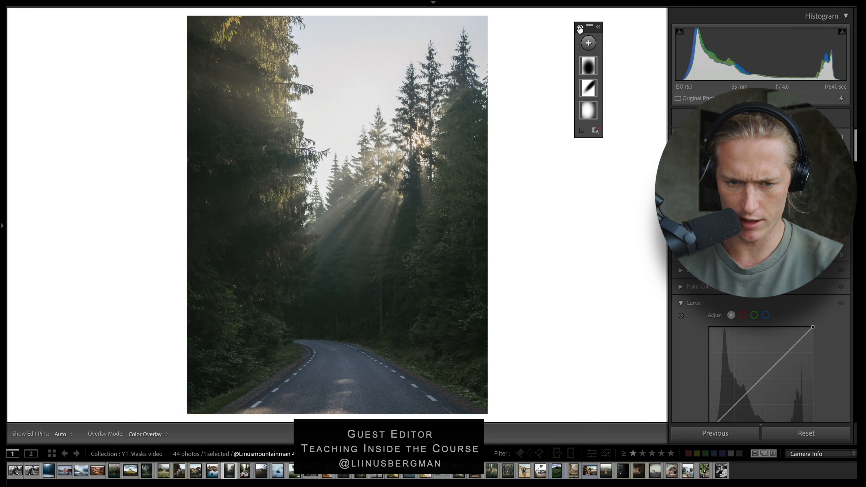
left_click(579, 29)
left_click(580, 28)
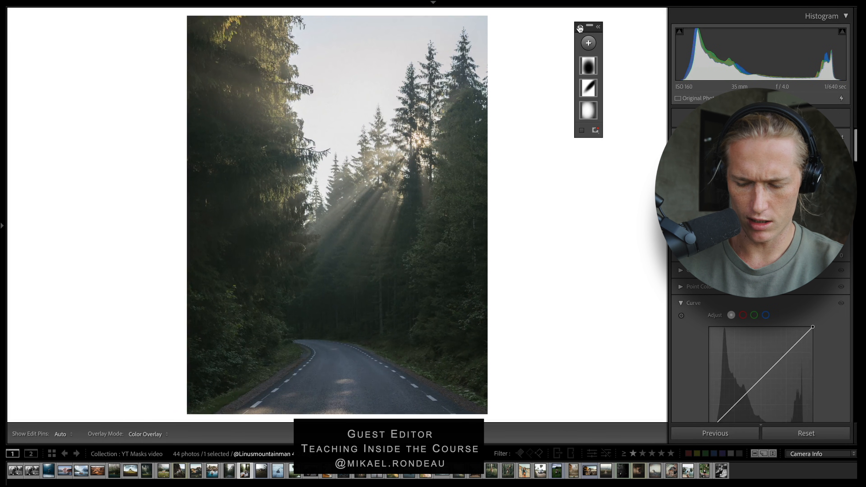
left_click(580, 29)
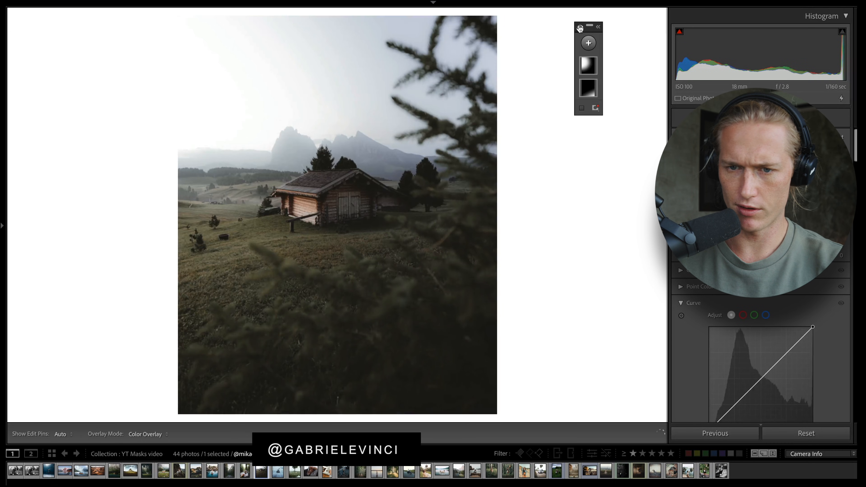
Compare the wooden cabin mountain photo with its masks hidden and shown.
left_click(580, 28)
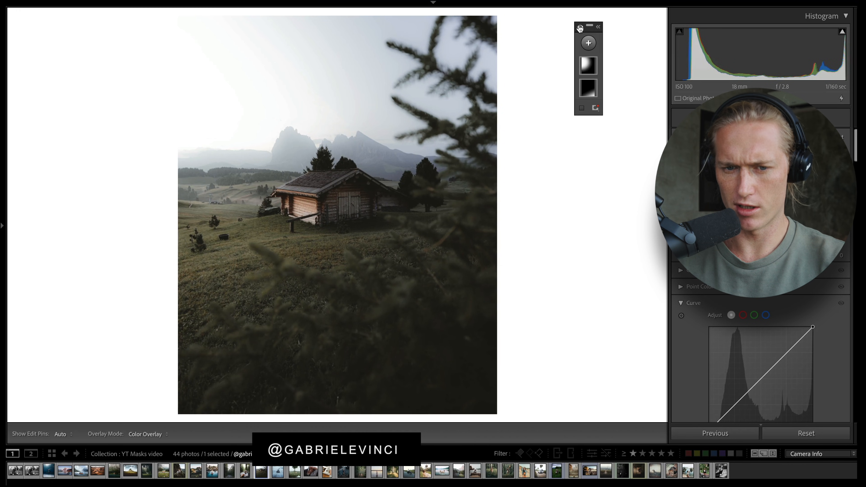
left_click(579, 29)
left_click(580, 29)
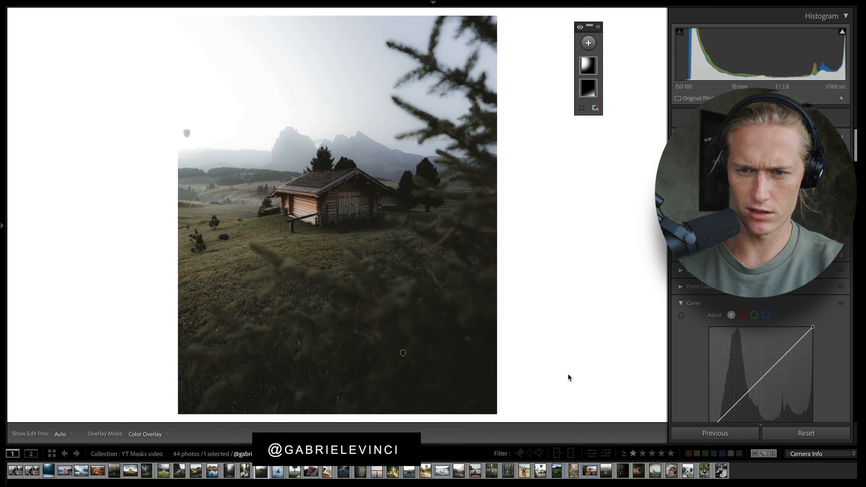
Go to the photo of the car on the snowy road and repeatedly compare it with its masks hidden and shown.
key("Right")
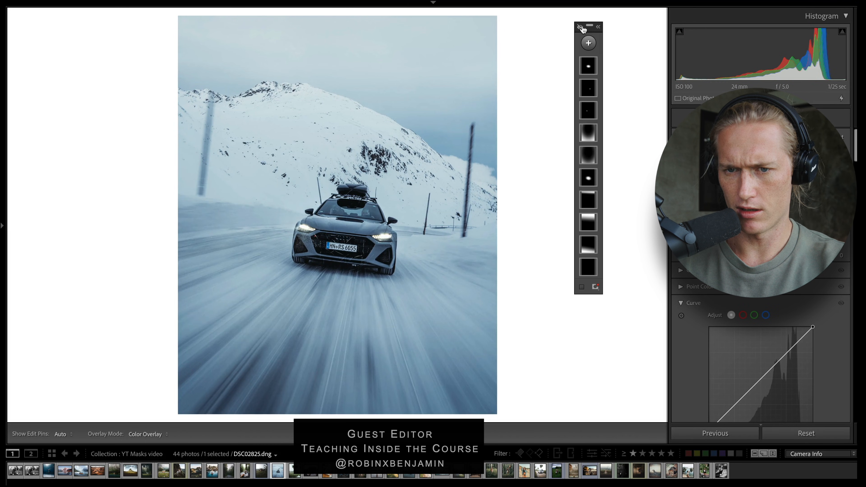
left_click(580, 28)
left_click(580, 29)
left_click(580, 28)
left_click(580, 29)
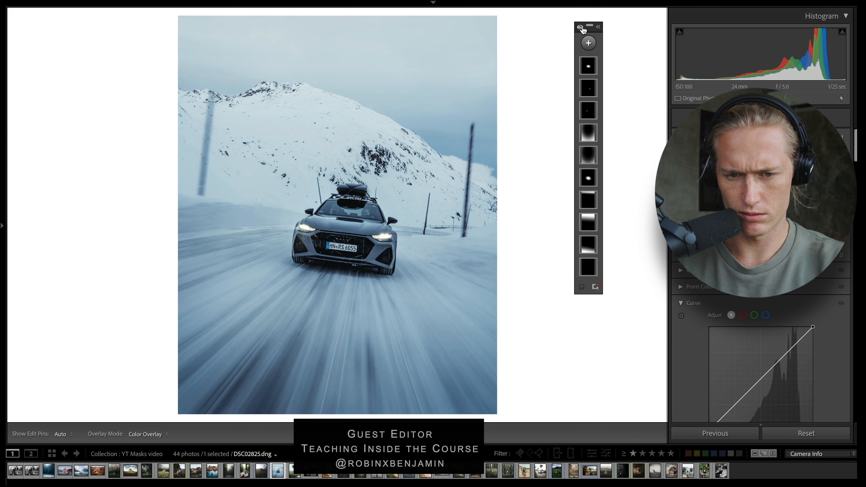
Go to the photo of the lion beneath the tree and compare it with its masks hidden and shown.
key("Right")
left_click(580, 29)
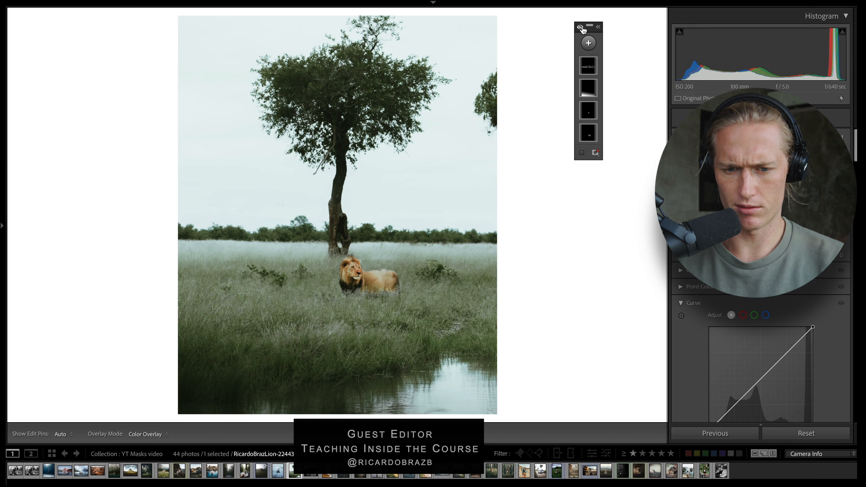
left_click(580, 29)
left_click(580, 28)
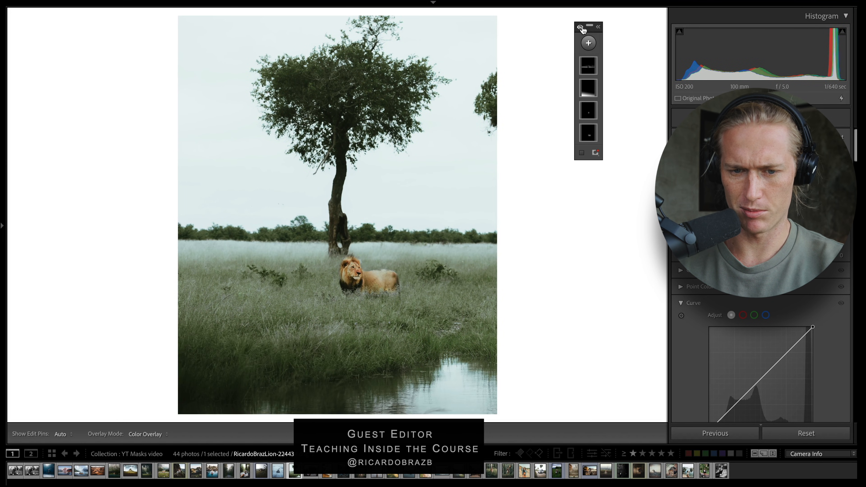
Go to the close-up photo of the brown horse and compare it with its masks hidden and shown.
key("Right")
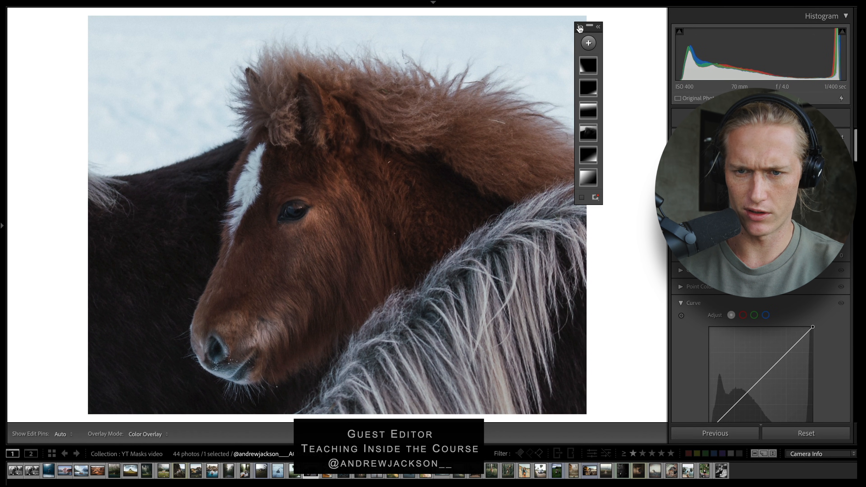
left_click(580, 29)
left_click(579, 29)
left_click(580, 28)
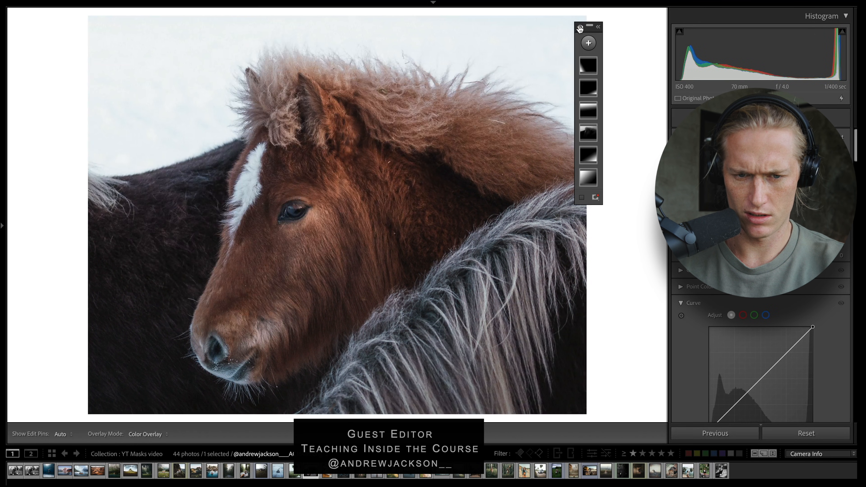
Widen the brown horse photo to its uncropped frame, compare it with masks hidden and shown, and undo the crop change.
key("Right")
left_click(579, 29)
left_click(580, 29)
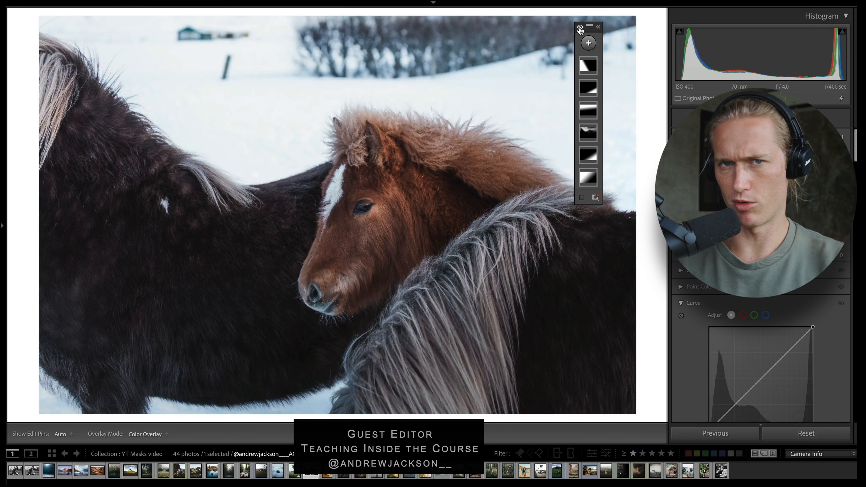
left_click(580, 29)
left_click(580, 29)
key("ctrl+z")
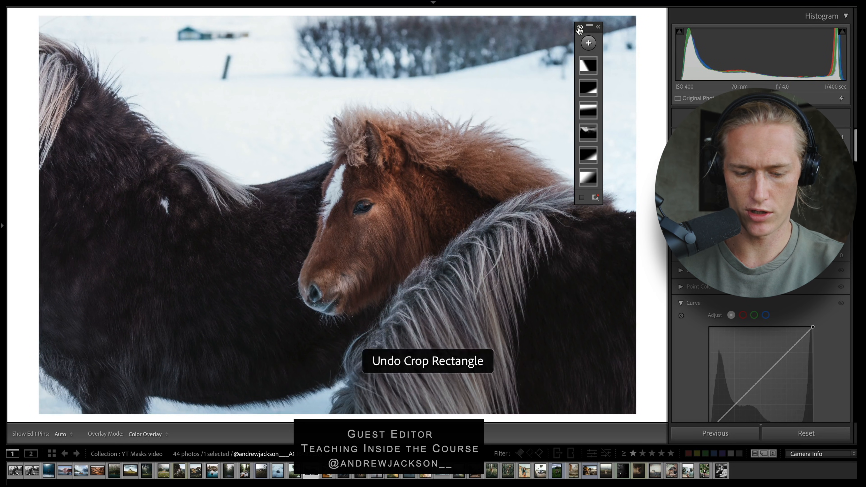
Go to the photo of the hand leafing through the Canada road guide and compare it with its mask hidden and shown.
key("Right")
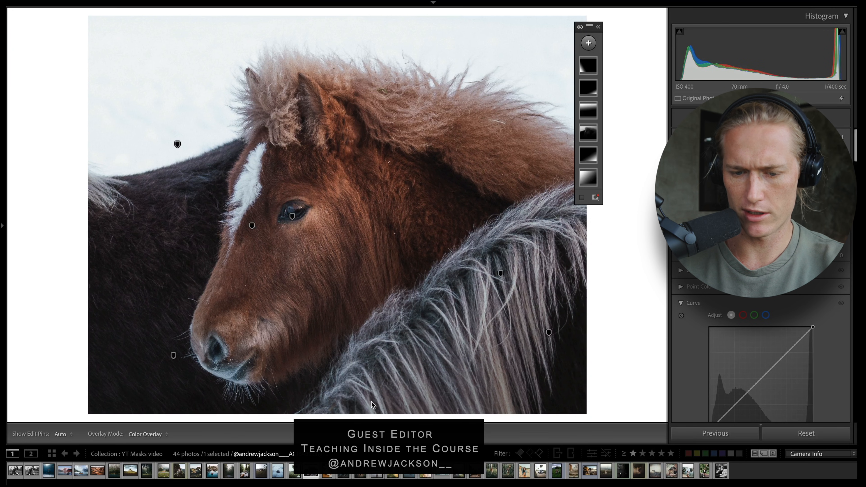
left_click(579, 29)
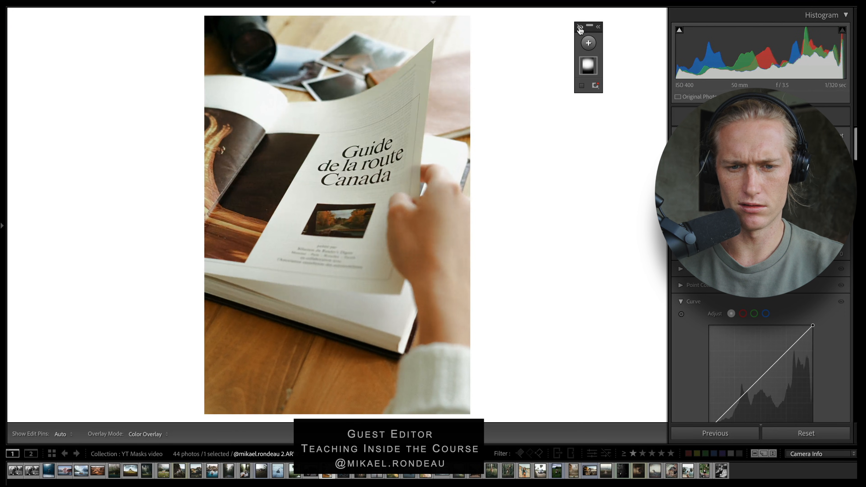
left_click(579, 28)
Go to the photo of the bride raising a bouquet and compare it with its mask hidden and shown.
key("Right")
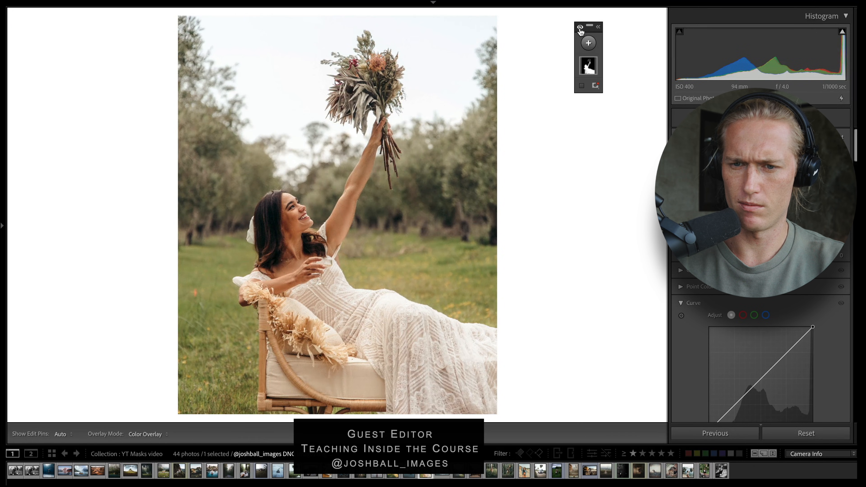
left_click(579, 28)
left_click(580, 29)
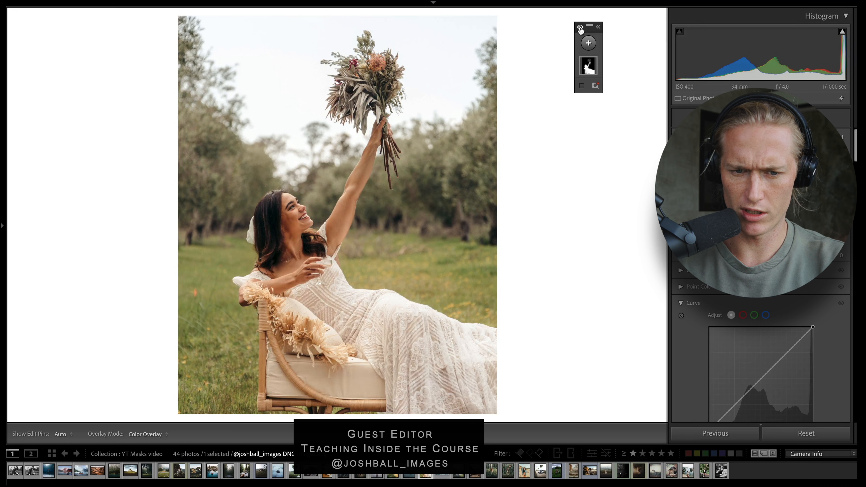
Go to the photo of the young deer in the forest and compare it with its masks hidden and shown.
key("Right")
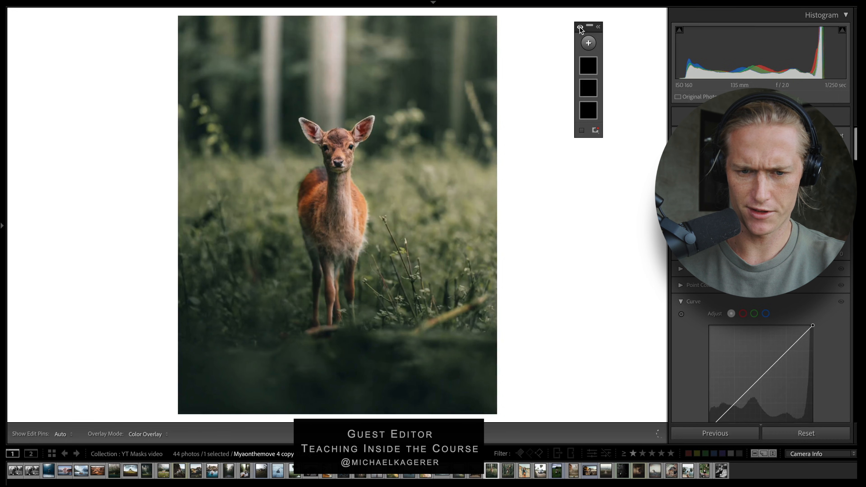
left_click(580, 29)
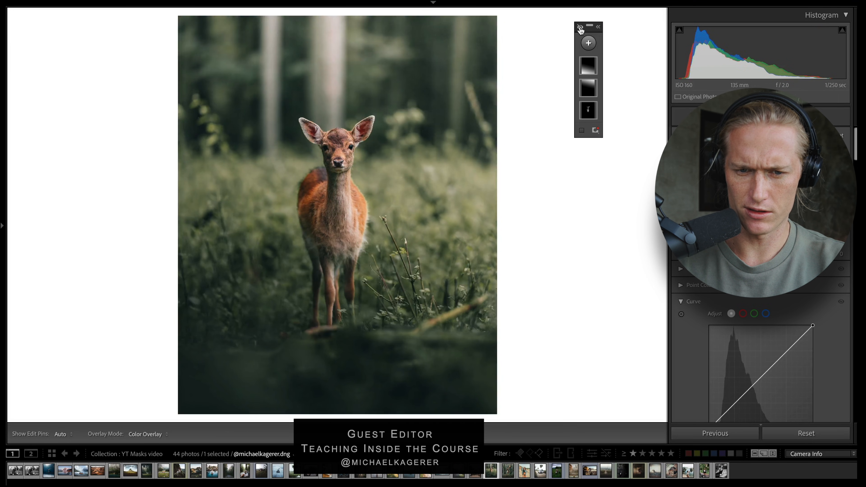
left_click(580, 28)
left_click(580, 29)
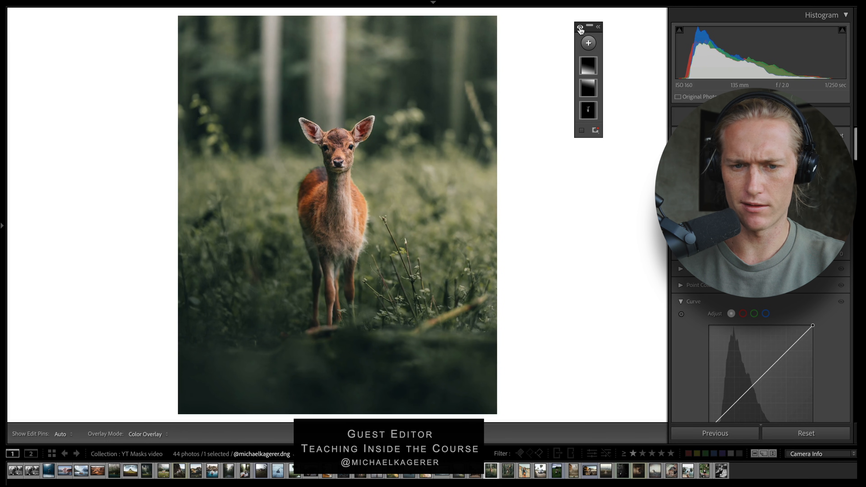
Go to the beach photo of the woman holding a camera and repeatedly compare it with its masks hidden and shown.
key("Right")
key("Right")
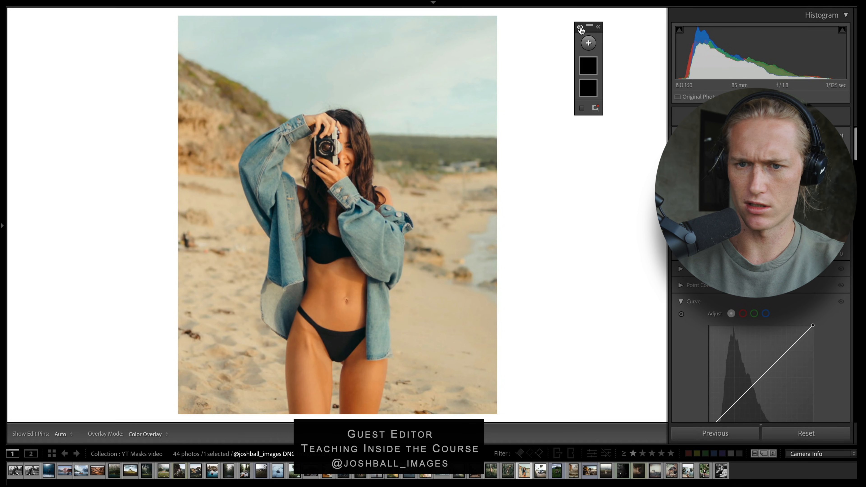
left_click(579, 29)
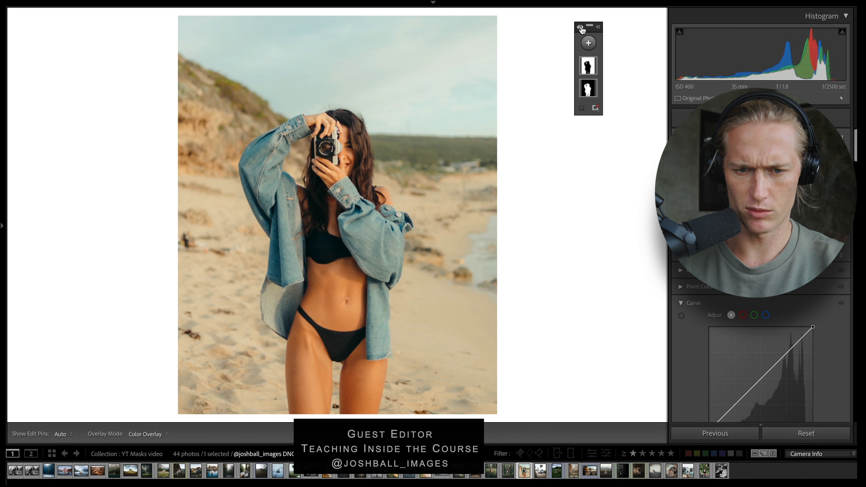
left_click(580, 28)
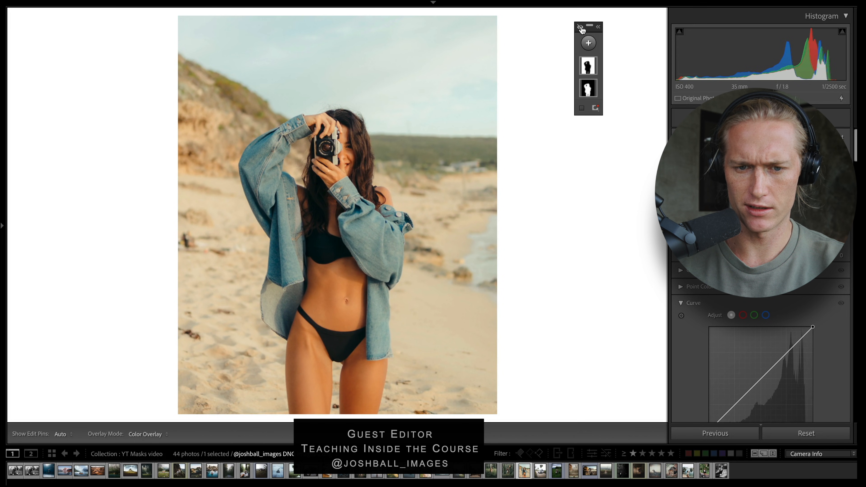
left_click(579, 28)
left_click(580, 28)
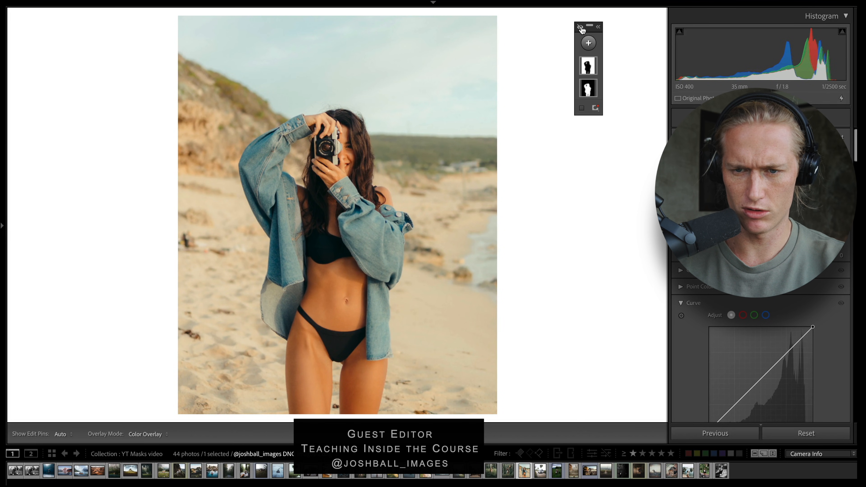
left_click(580, 29)
left_click(580, 28)
left_click(580, 29)
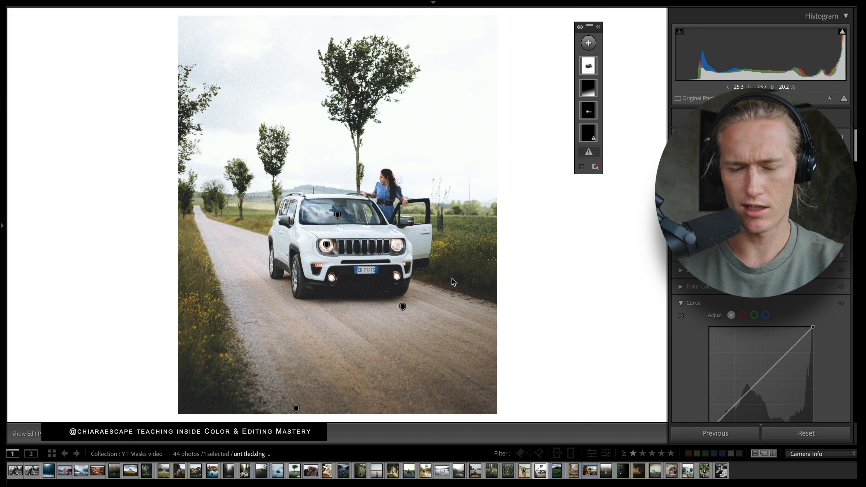
Advance past the motorcycle and dog photo to the antlered stag and compare it with its masks hidden and shown.
key("Right")
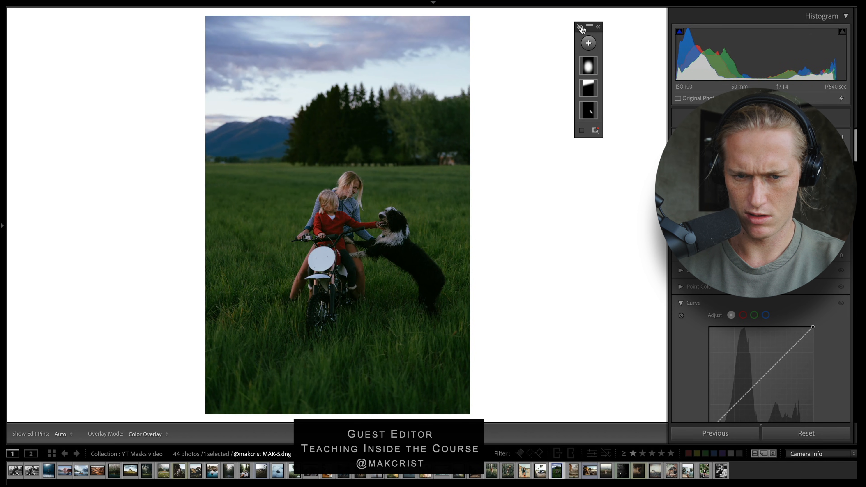
key("Right")
key("Right")
key("Right")
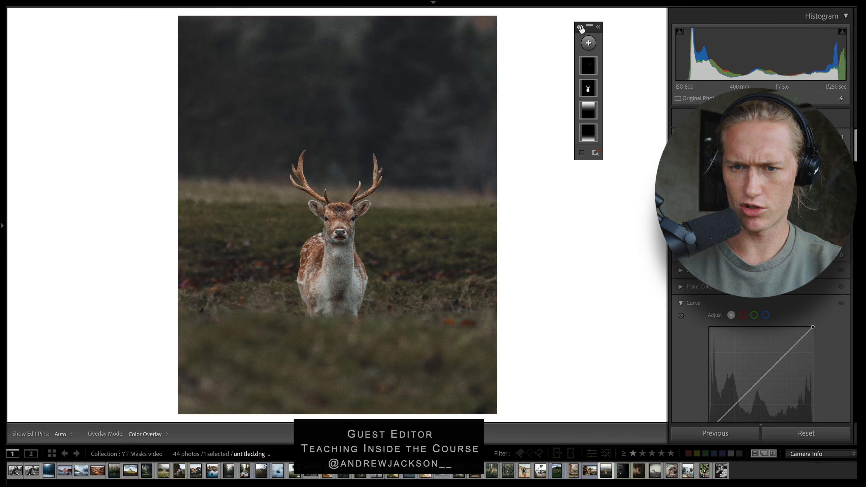
left_click(580, 27)
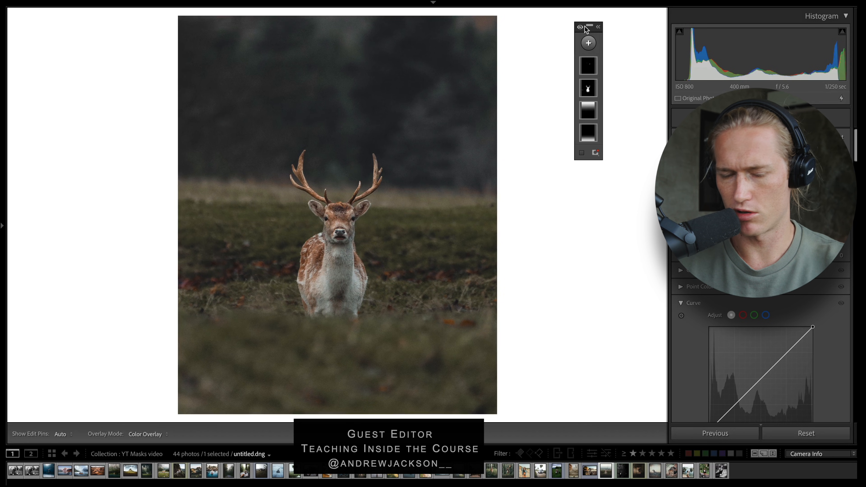
left_click(584, 27)
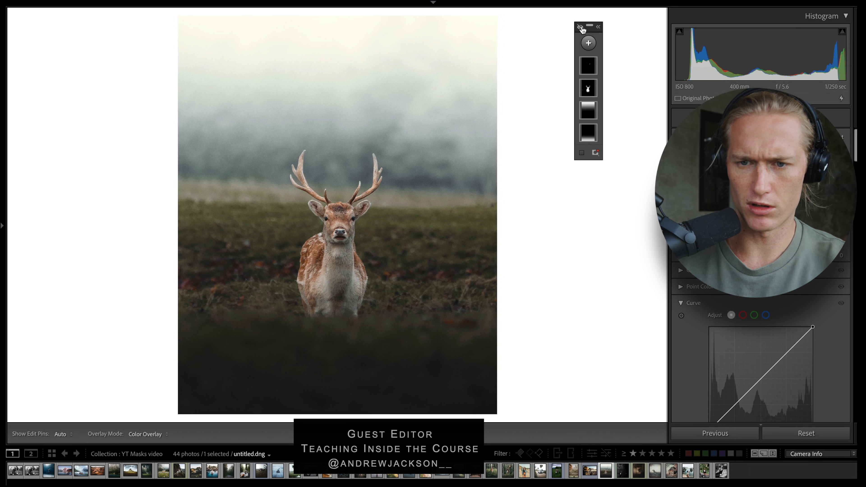
left_click(581, 28)
left_click(580, 27)
Advance past the elephant photo to the resting lioness and compare it with its masks hidden and shown.
key("Right")
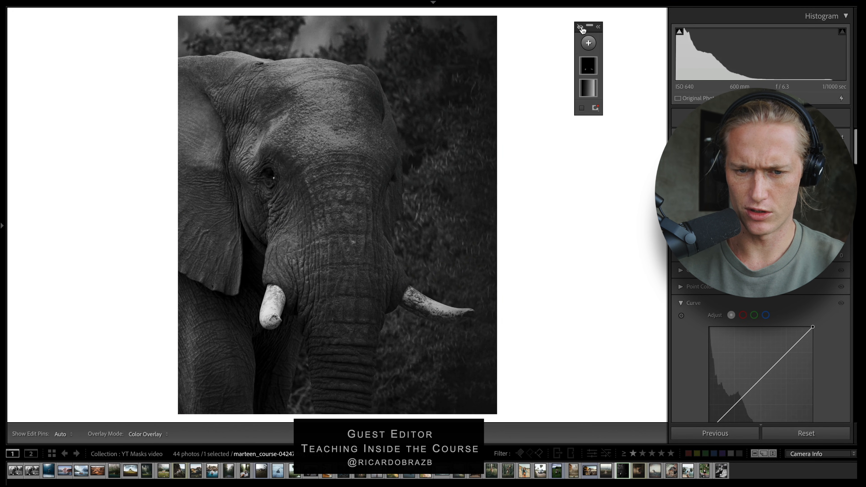
key("Right")
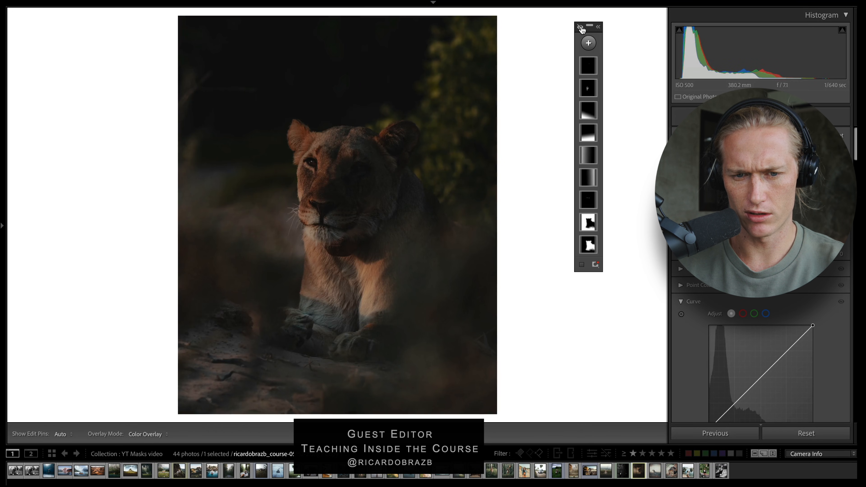
left_click(580, 28)
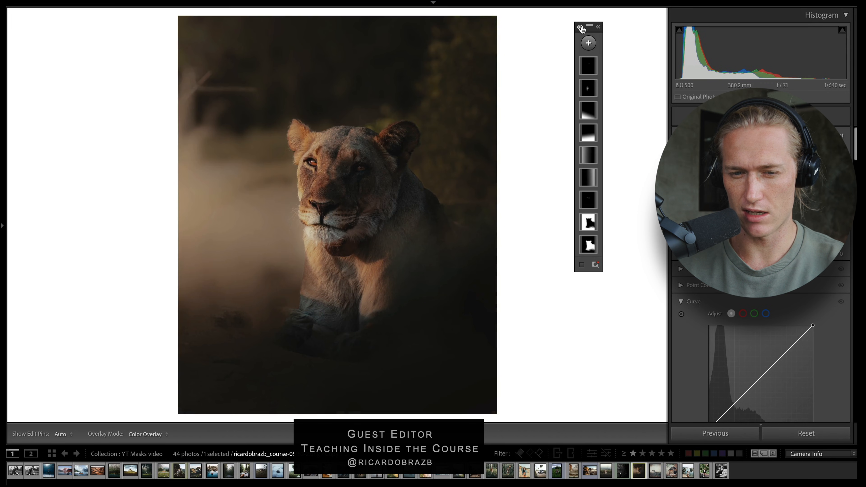
left_click(581, 27)
left_click(581, 27)
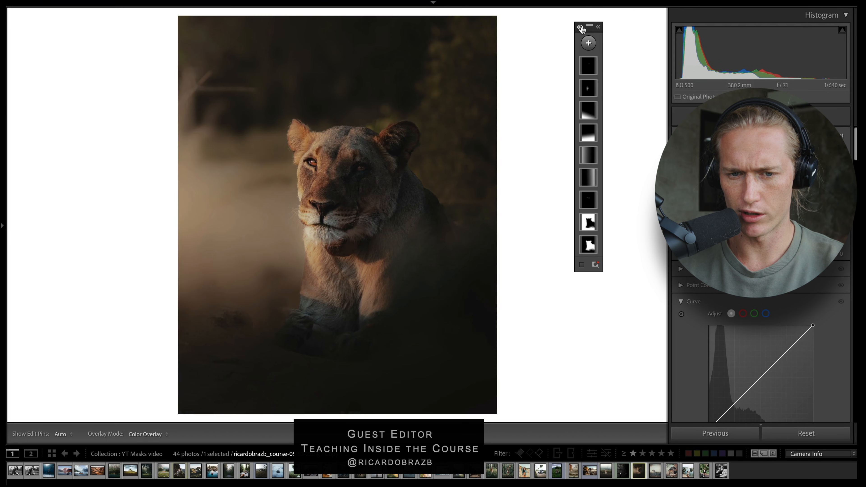
Go through the hornbill photo and the crouching lion photo, comparing each with its masks hidden and shown.
key("Right")
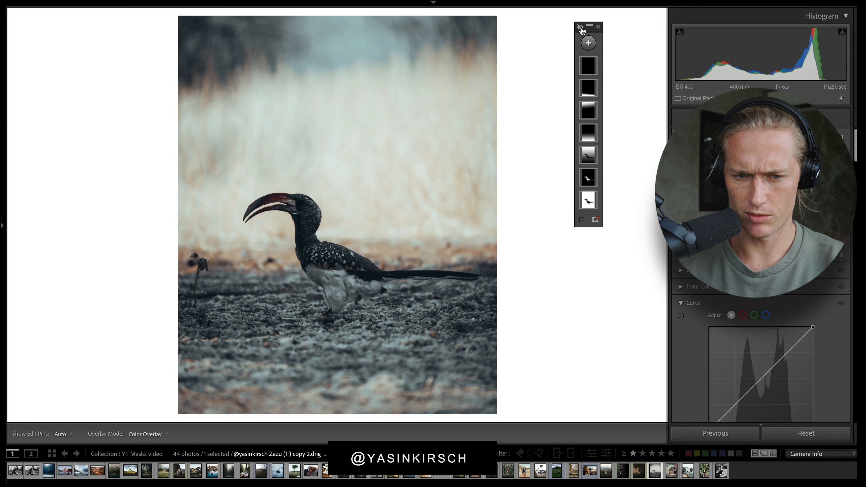
left_click(581, 28)
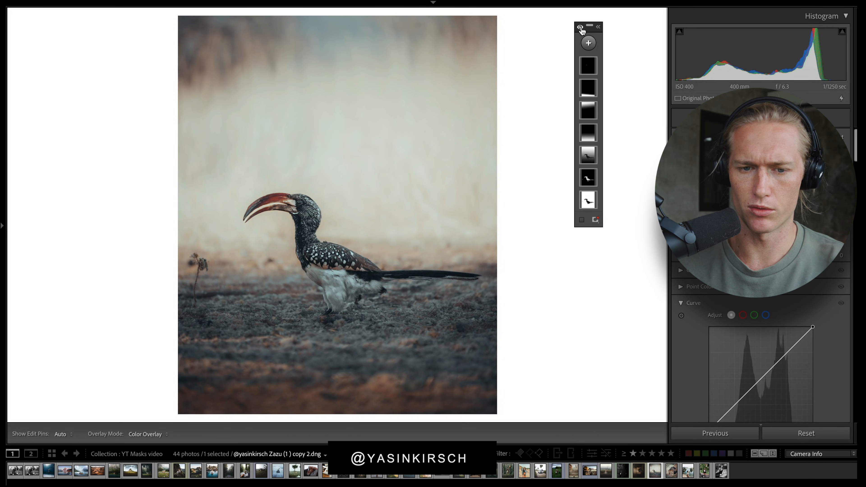
key("Right")
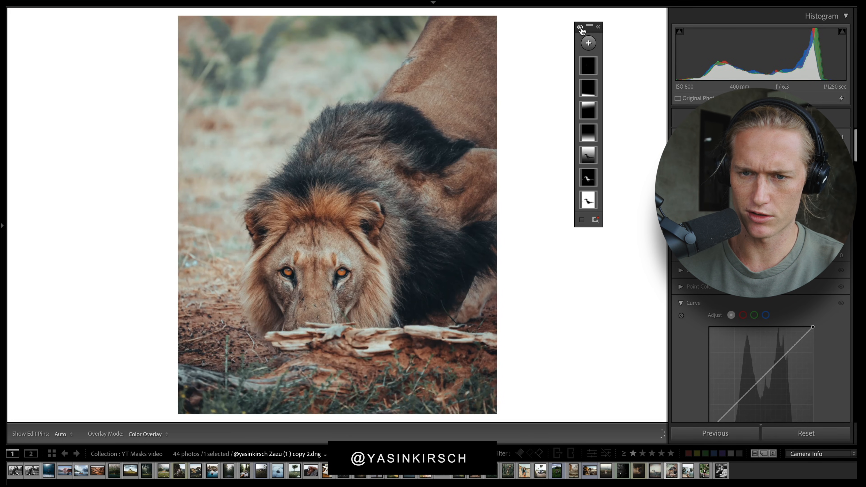
left_click(580, 28)
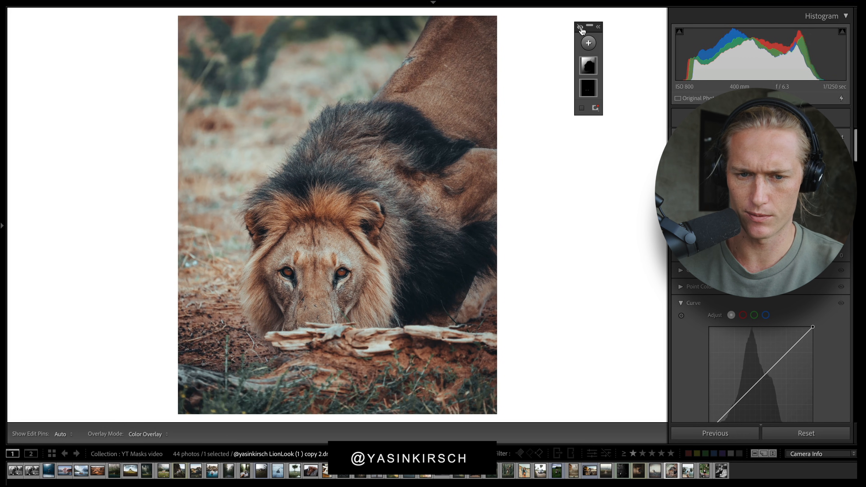
left_click(580, 28)
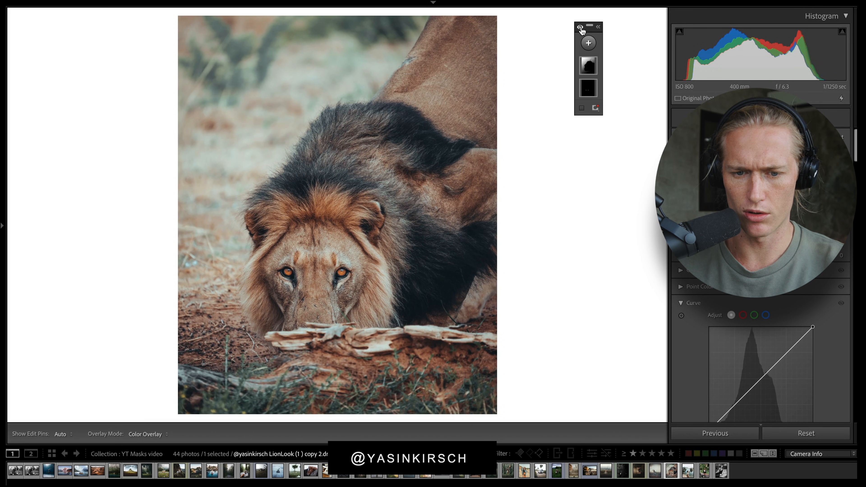
left_click(580, 28)
left_click(580, 28)
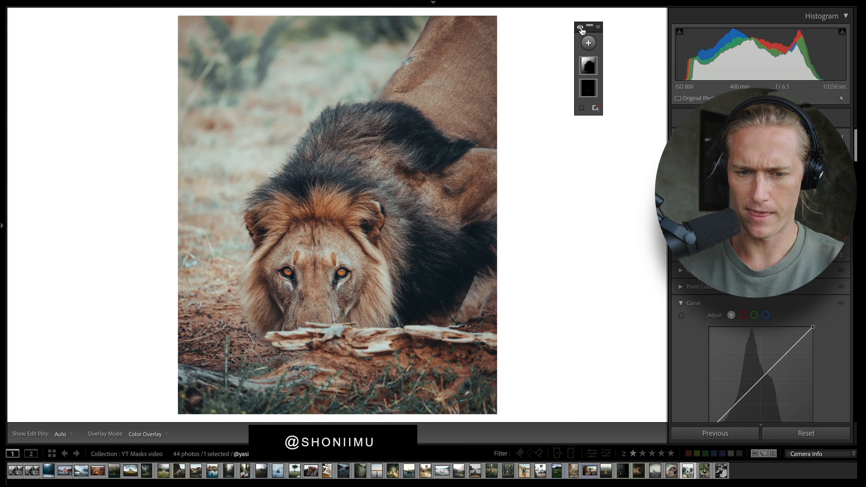
Go to the photo of the woman facing the coastal boulders and compare it with its masks hidden and shown.
key("Right")
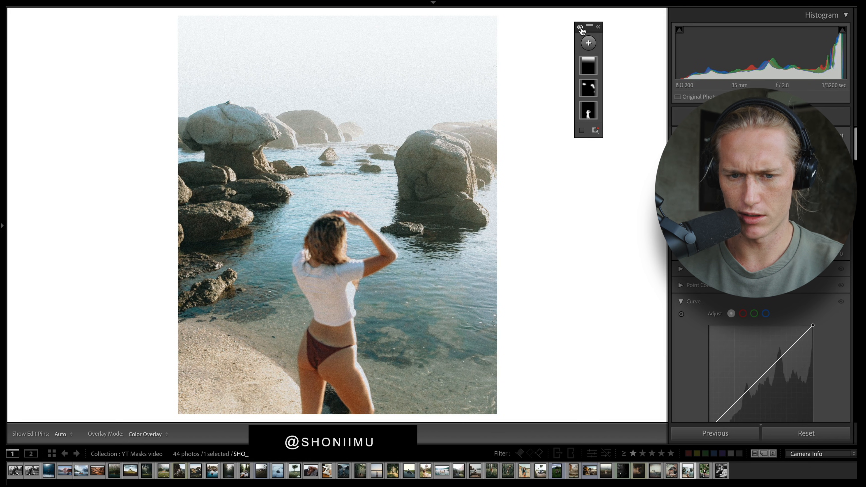
left_click(580, 28)
left_click(581, 28)
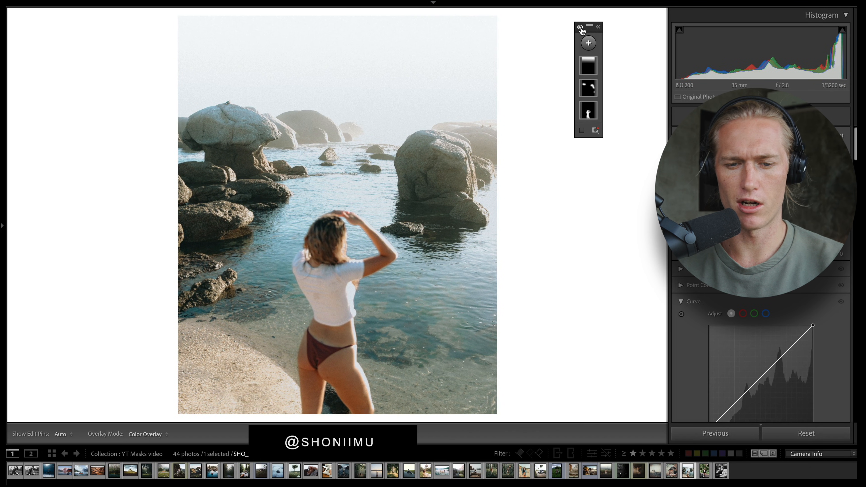
key("Right")
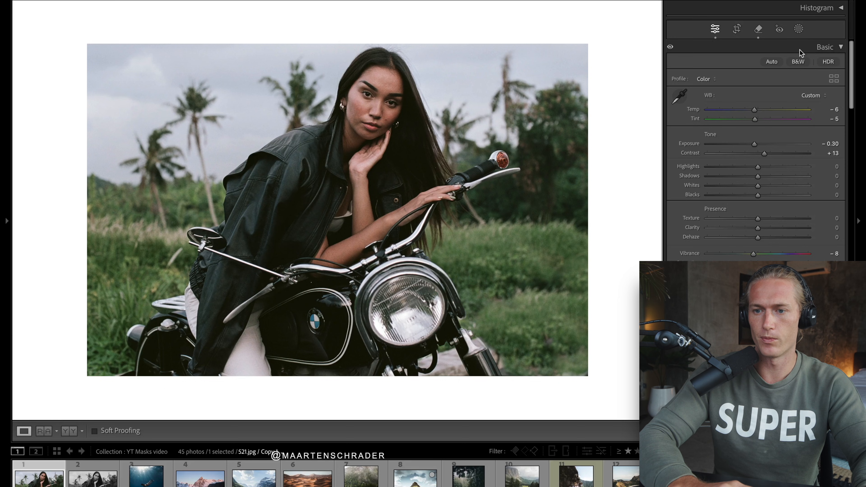
Open masking for the motorcycle portrait, preview Person 1's Facial Skin, Body Skin and Eyebrows selections, and clear them all.
left_click(798, 30)
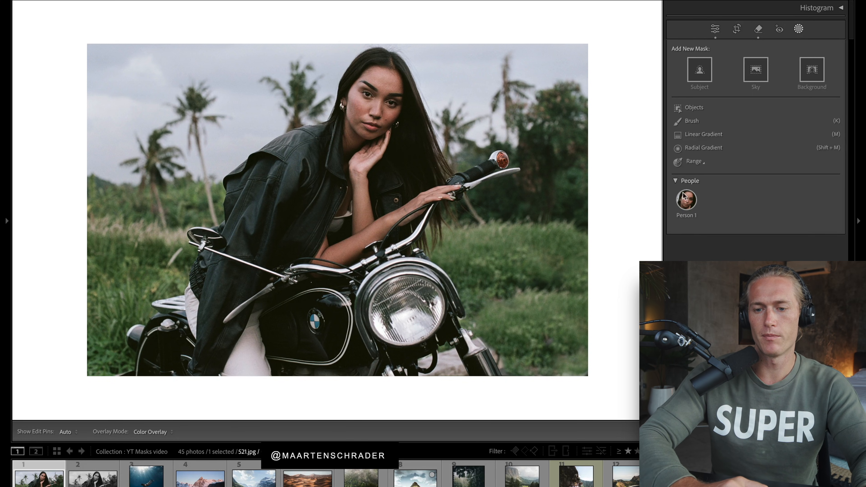
mouse_move(687, 205)
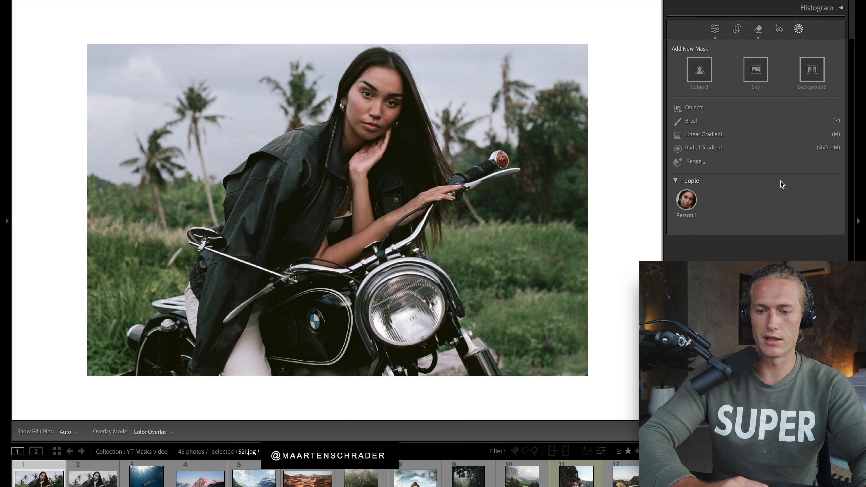
left_click(686, 201)
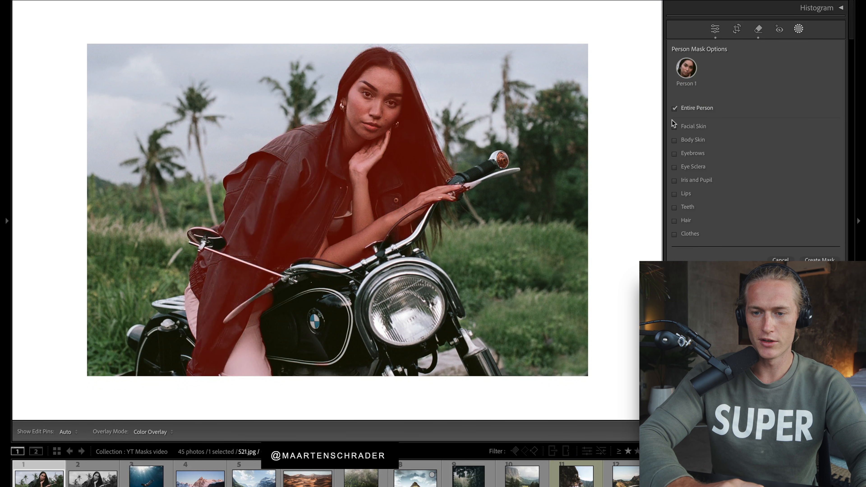
left_click(674, 127)
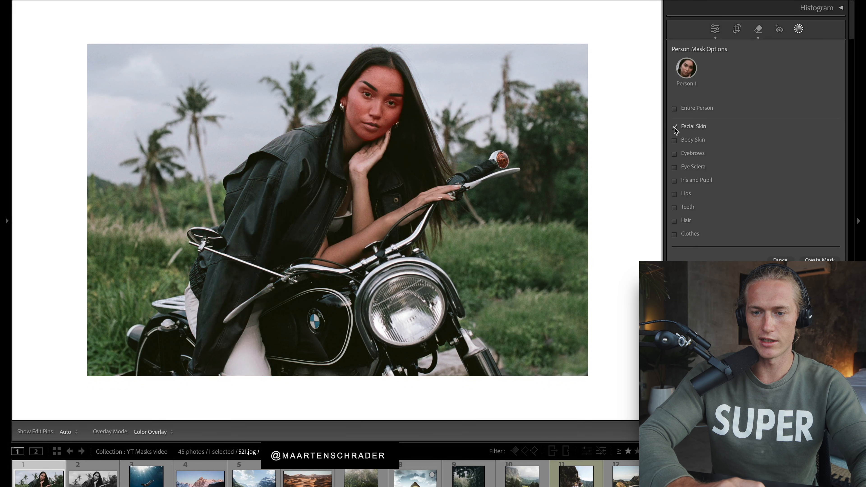
left_click(673, 140)
left_click(674, 154)
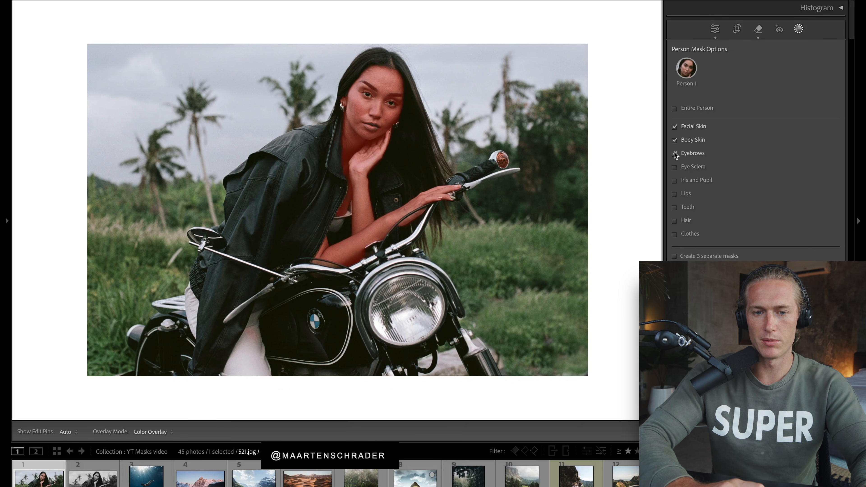
left_click(674, 126)
left_click(674, 139)
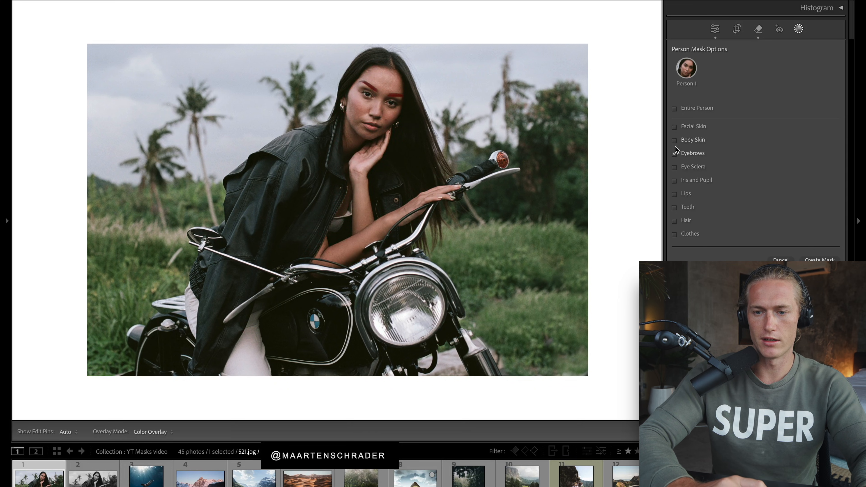
left_click(675, 154)
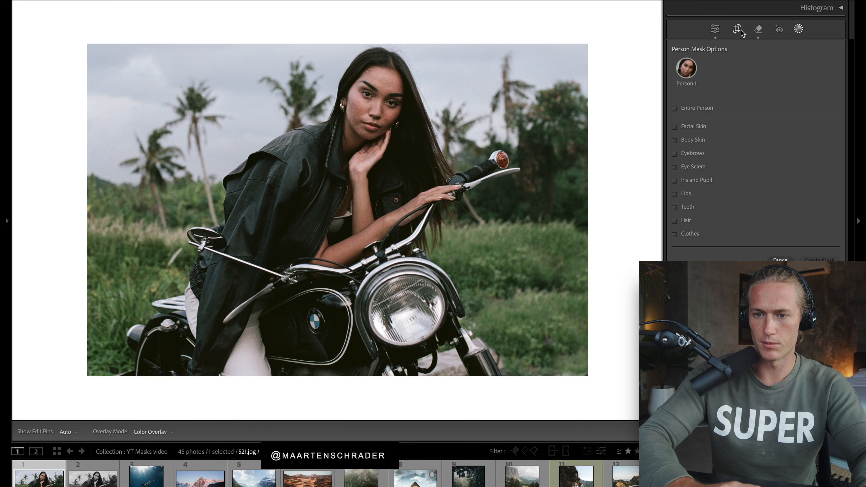
Create a Subject mask of the woman and motorcycle, and move the Masks panel clear of the photo in expanded form.
left_click(798, 30)
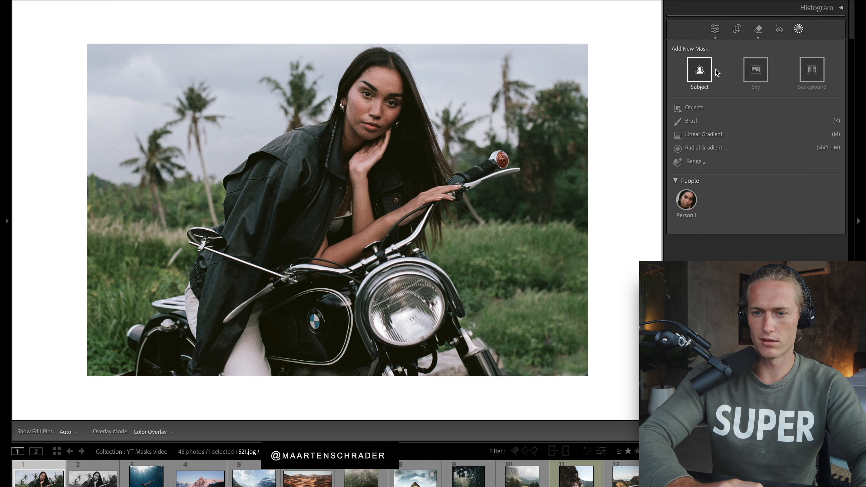
left_click(699, 69)
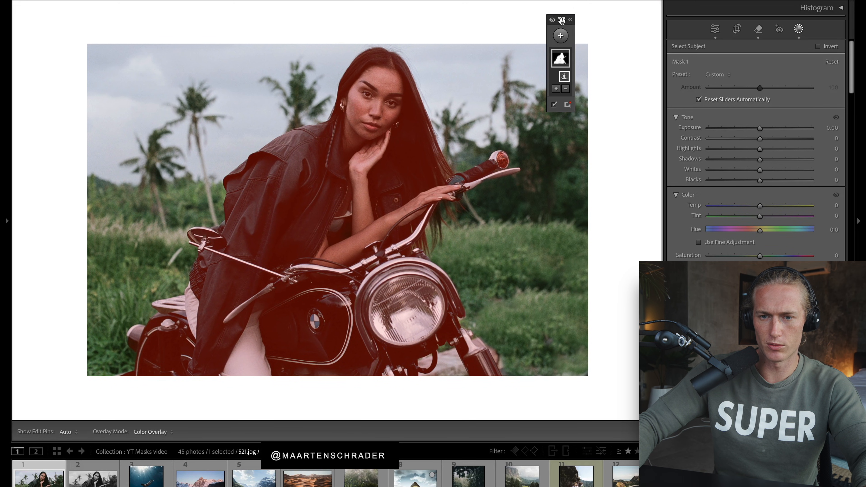
left_click_drag(561, 20, 654, 9)
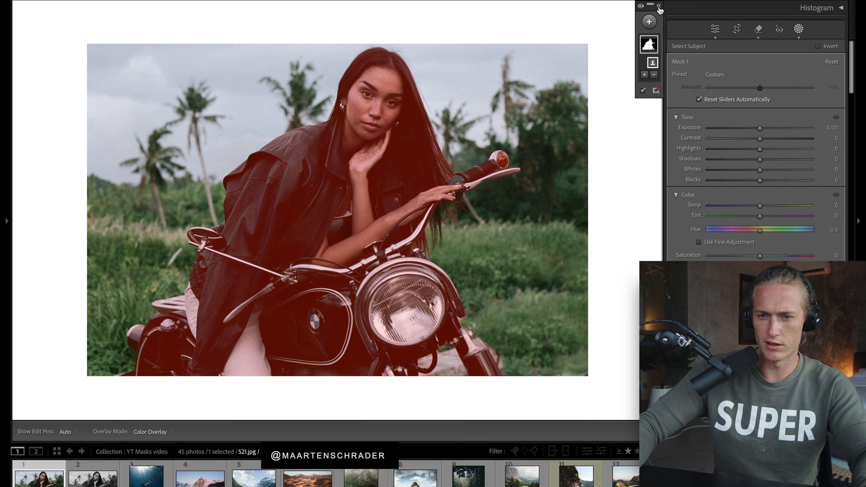
left_click(657, 5)
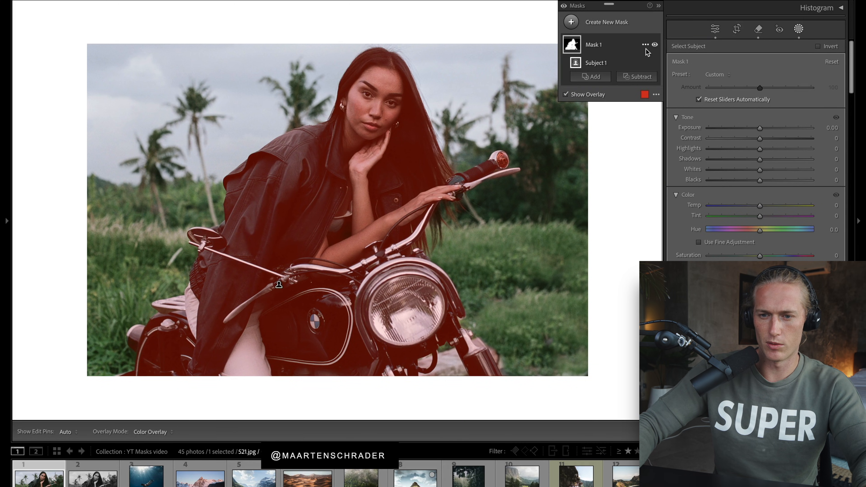
Toggle the subject mask's visibility repeatedly, with the red overlay on and with Show Overlay turned off.
left_click(654, 45)
left_click(654, 46)
left_click(654, 46)
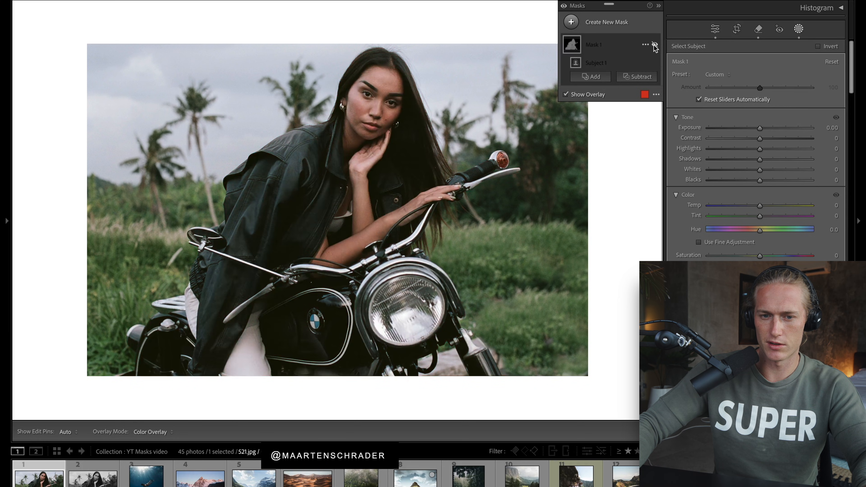
left_click(655, 46)
left_click(654, 46)
left_click(654, 46)
left_click(565, 94)
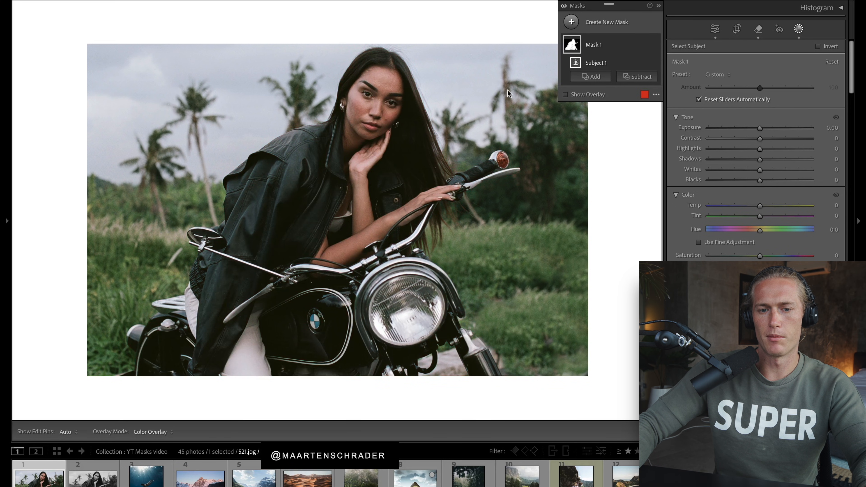
left_click(655, 45)
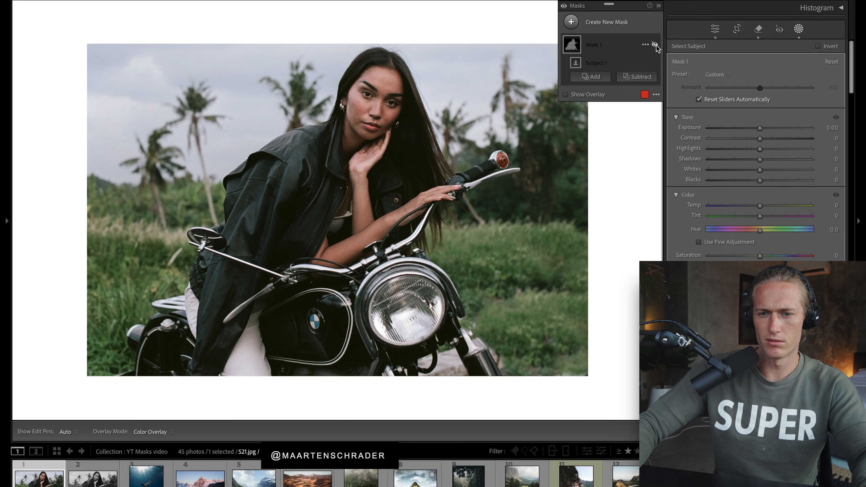
left_click(655, 44)
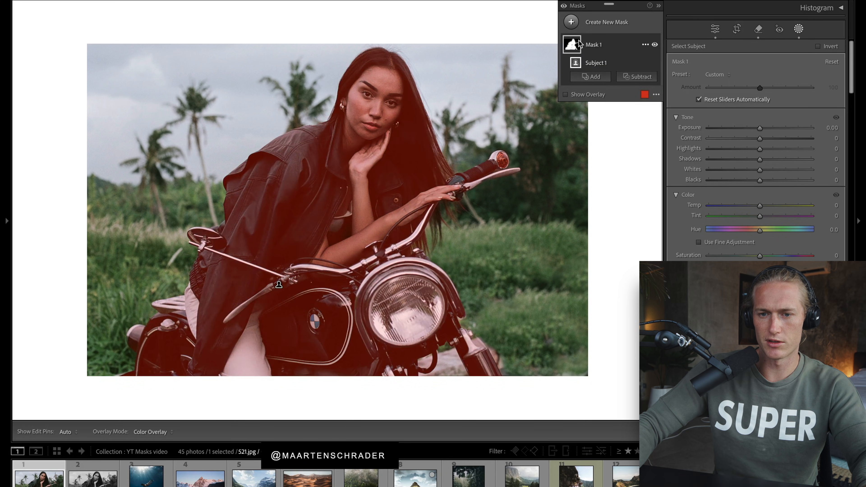
Try an exposure of 0.72 on the subject mask, compare it hidden and shown, and reset the exposure.
left_click(582, 45)
left_click_drag(749, 127, 768, 127)
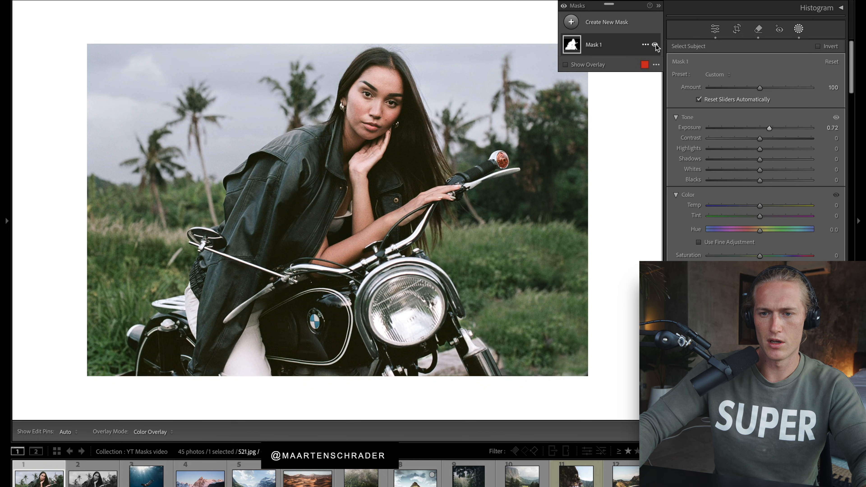
left_click(655, 45)
left_click(655, 45)
left_click(655, 45)
left_click(656, 45)
double_click(769, 128)
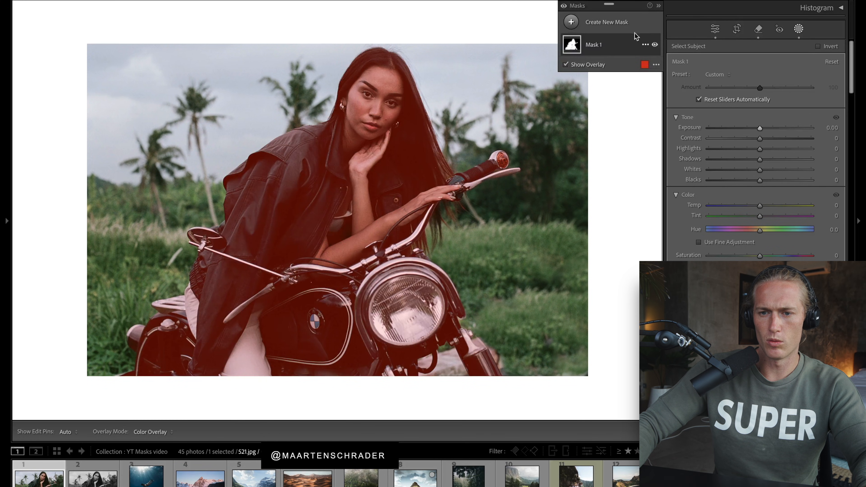
Hide the red mask overlay and try docking the compact Masks panel among the editing controls.
left_click(658, 6)
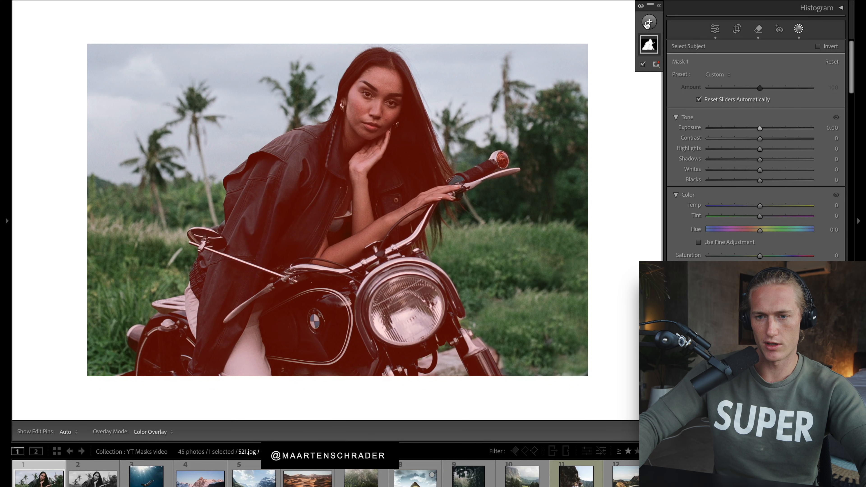
key("o")
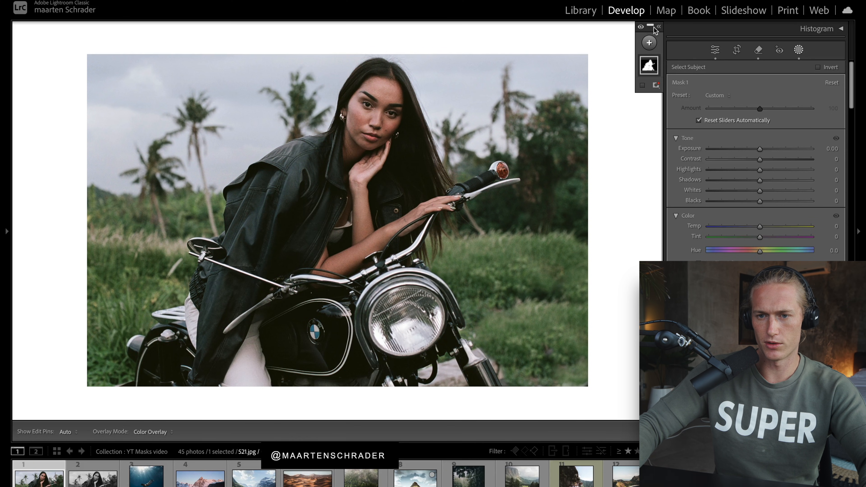
left_click_drag(650, 26, 758, 69)
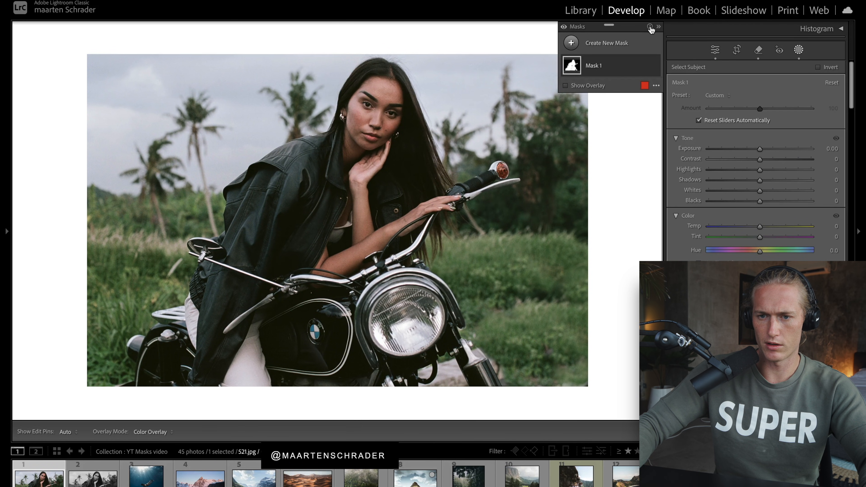
Look through the masking help and its keyboard shortcuts, turn off Automatically Toggle Overlay, and select the subject mask.
left_click(649, 26)
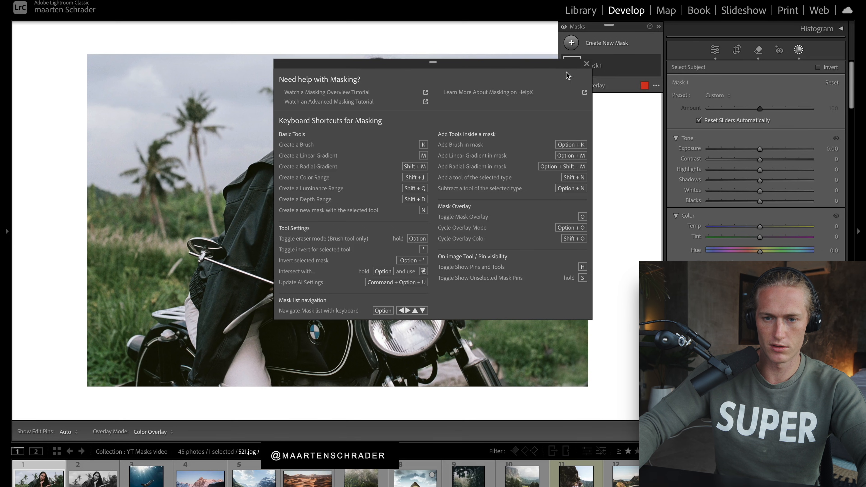
left_click(656, 86)
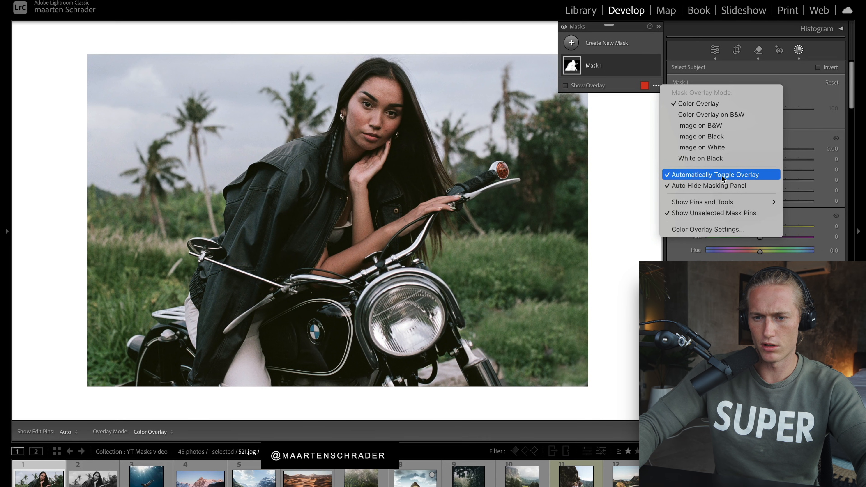
left_click(757, 176)
left_click(571, 65)
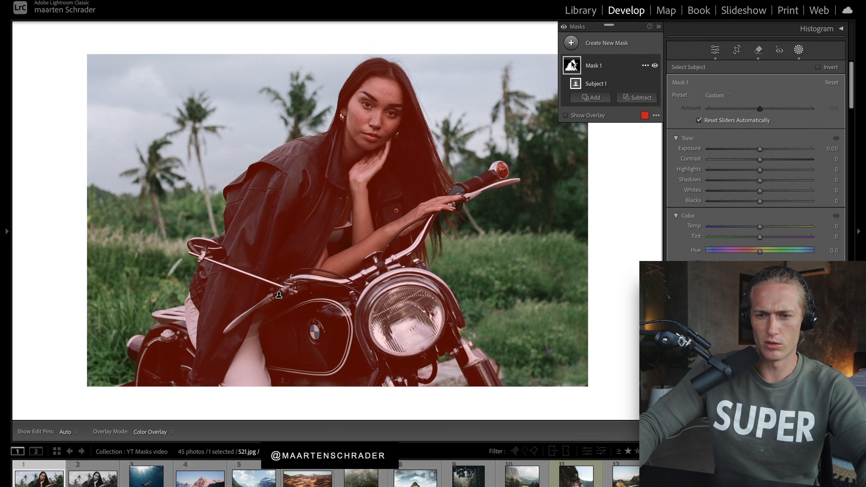
Draw a radial gradient mask over the sky and palm trees beside the woman, and turn on Automatically Toggle Overlay.
key("shift+r")
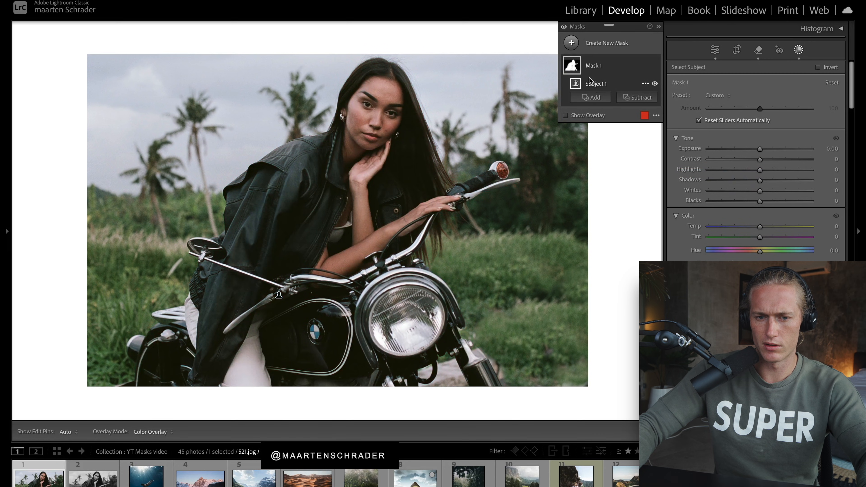
left_click_drag(206, 161, 341, 282)
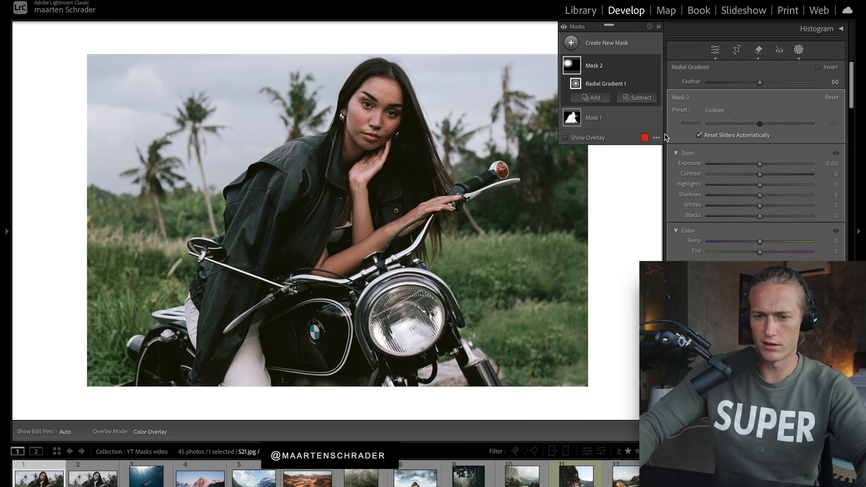
left_click(656, 137)
left_click(703, 224)
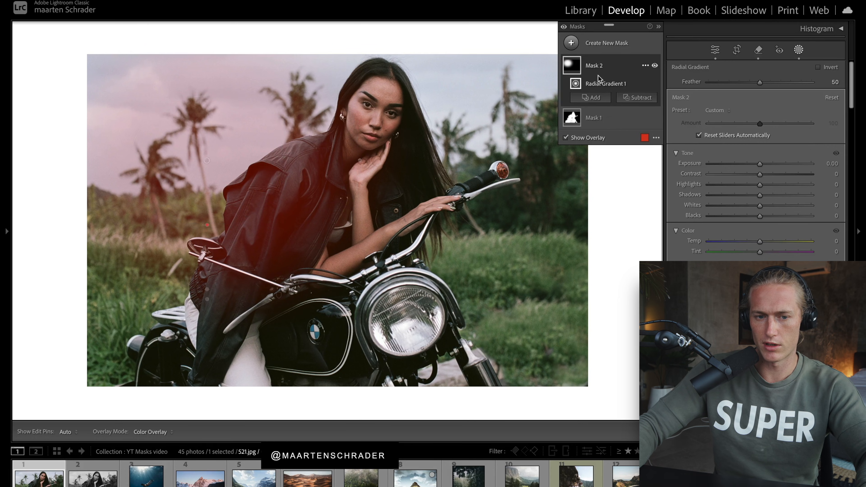
Look at the options for the radial gradient component, and turn off Automatically Toggle Overlay.
left_click(606, 83)
left_click(644, 84)
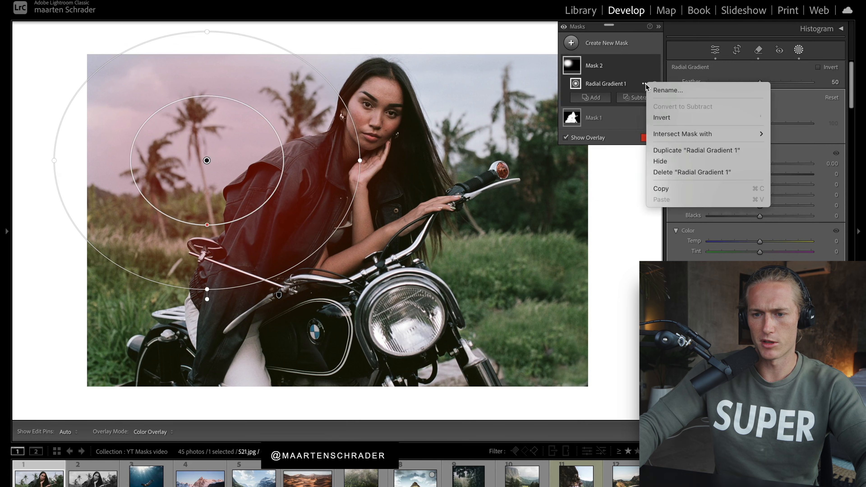
left_click(656, 137)
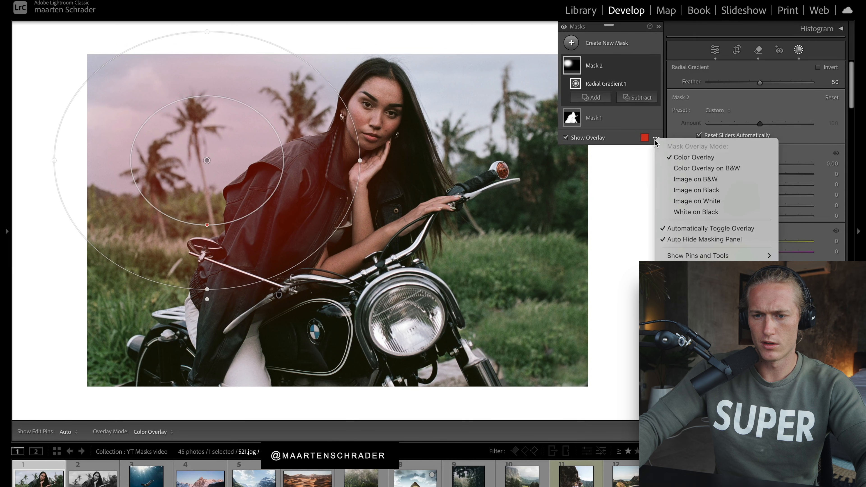
left_click(682, 229)
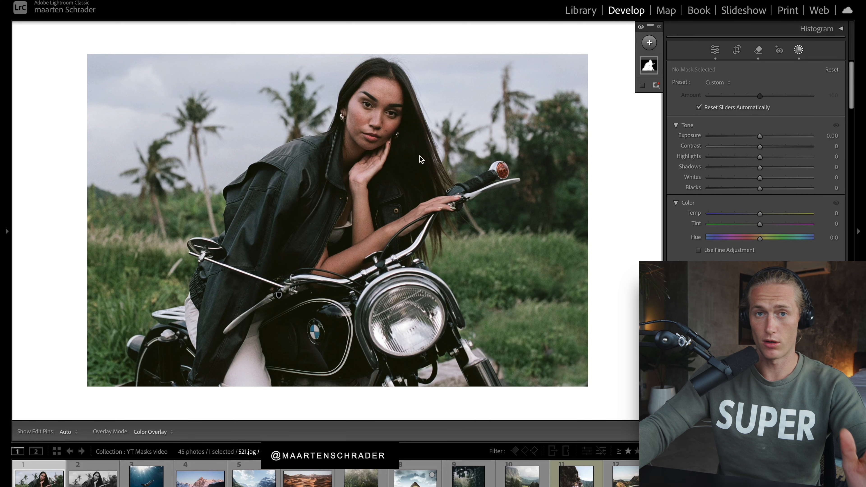
Subtract the woman's forearm area from the subject mask with a brush, hiding the edit pins while painting and showing them again.
left_click(652, 67)
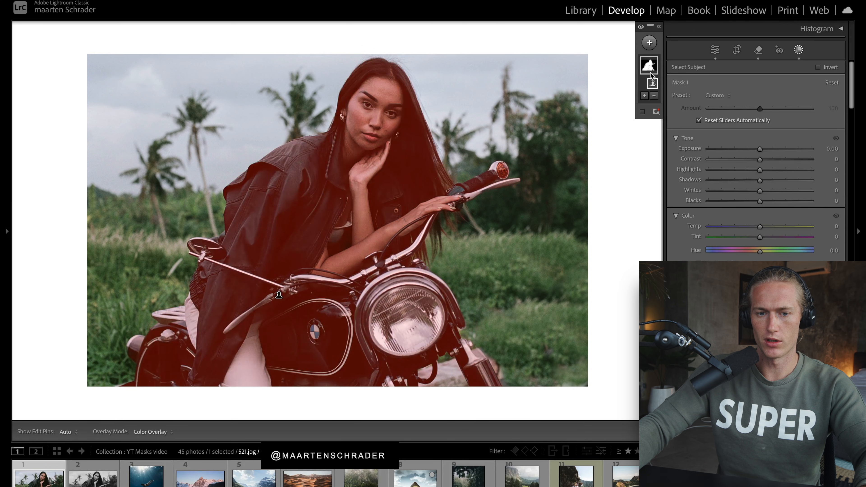
mouse_move(655, 87)
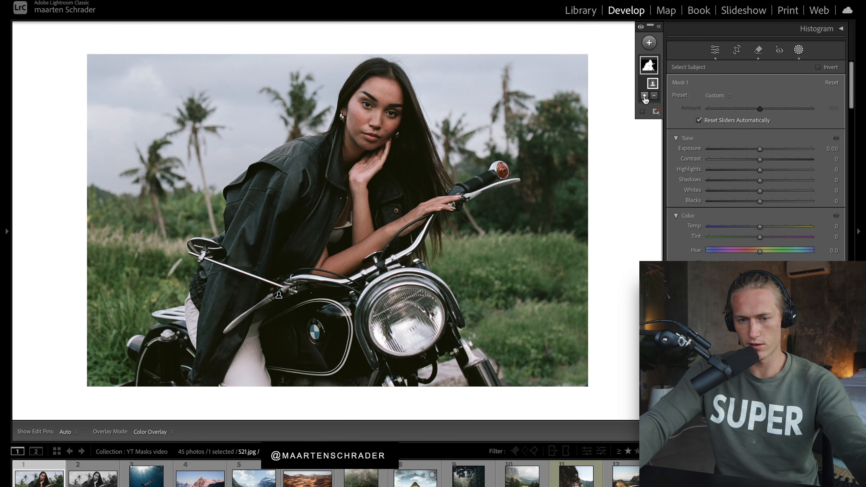
left_click(654, 96)
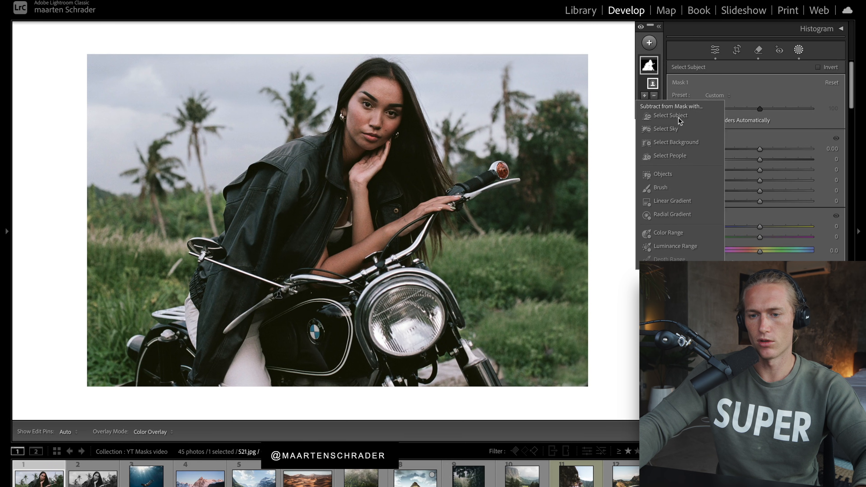
left_click(660, 187)
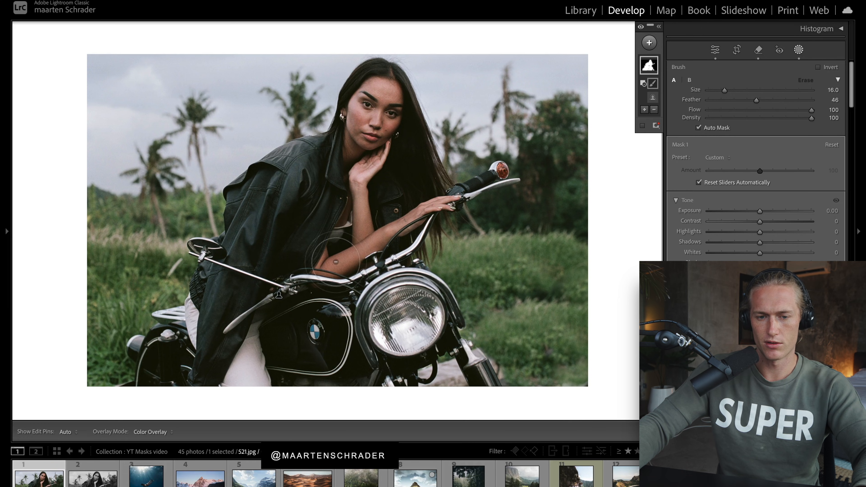
key("h")
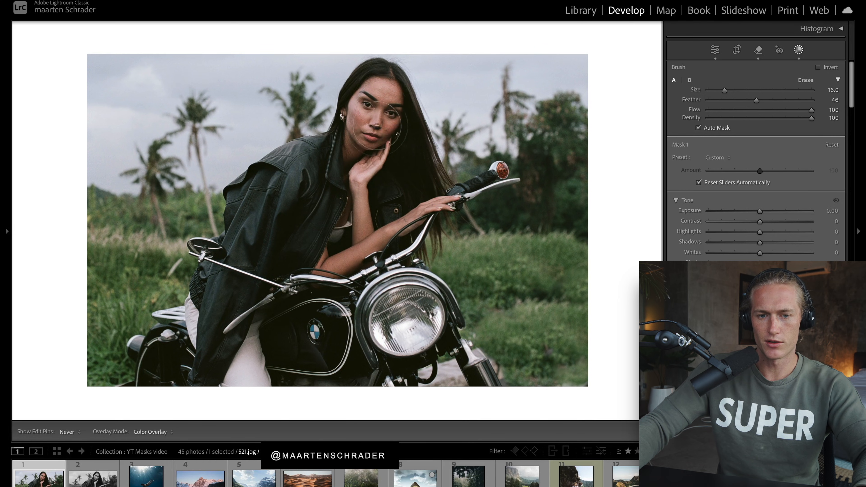
key("h")
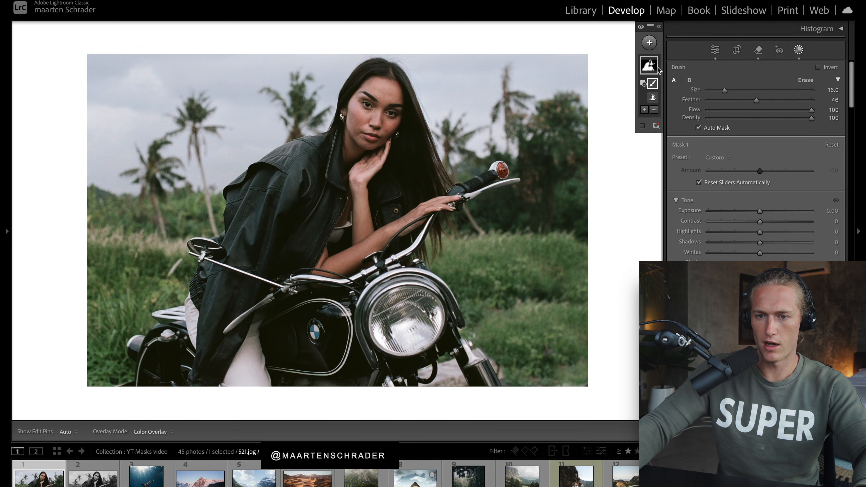
Expand the Masks panel and turn on Automatically Toggle Overlay.
left_click(658, 27)
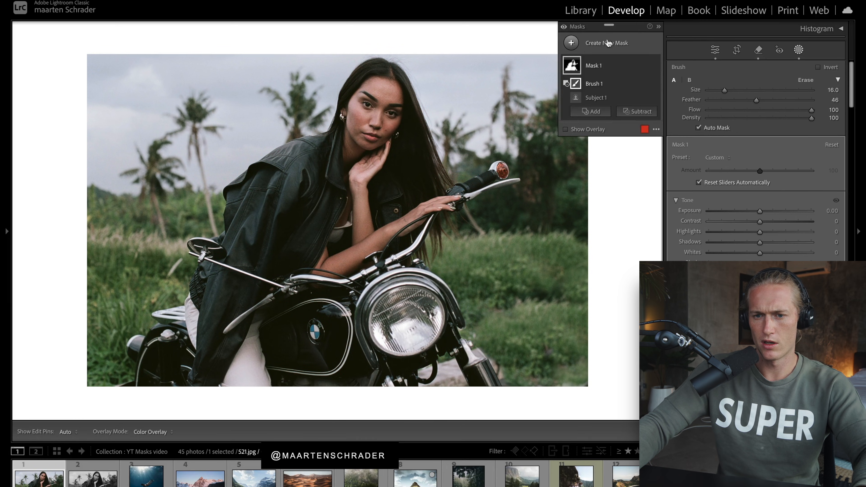
left_click(655, 132)
left_click(689, 216)
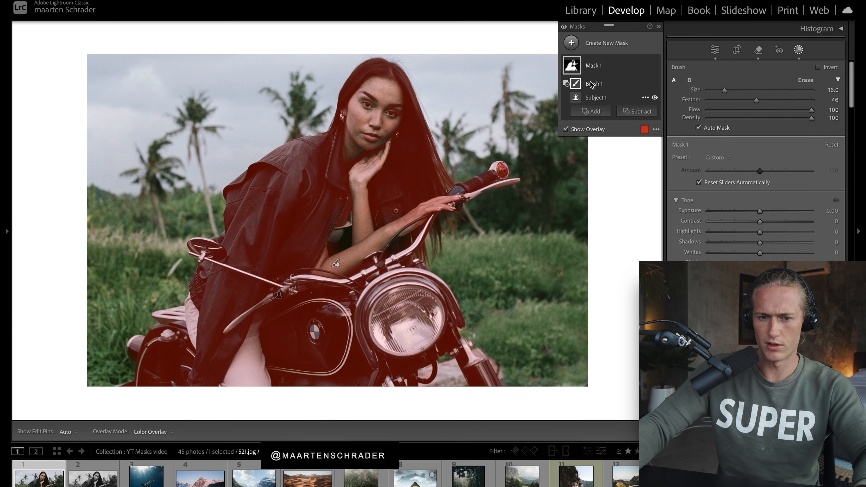
Brush parts of the jacket, hair, handlebar and fuel tank out of the subject mask, toggling the edit pins while painting.
key("h")
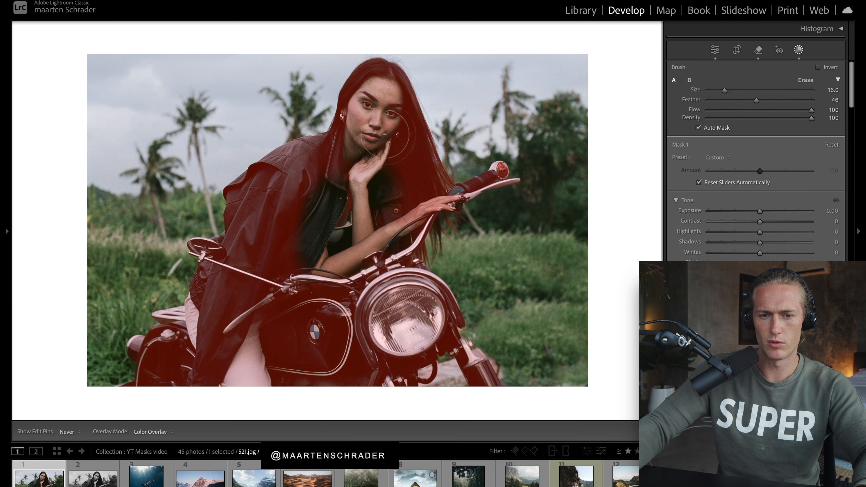
key("h")
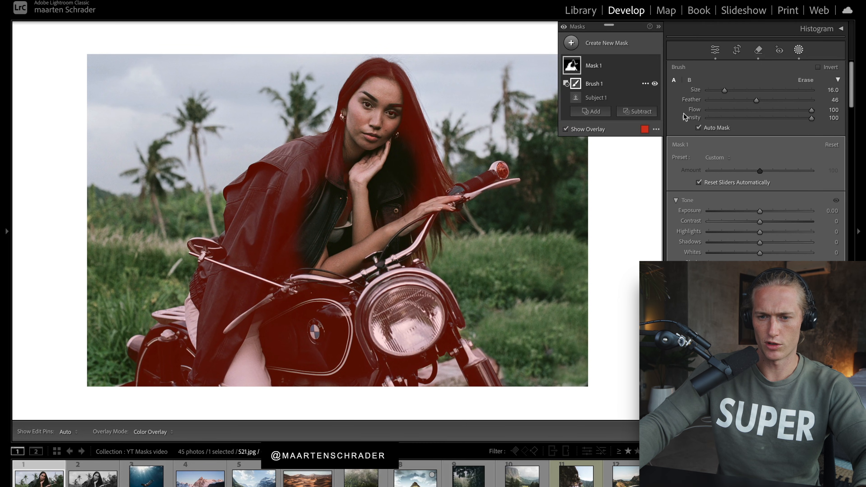
left_click(655, 130)
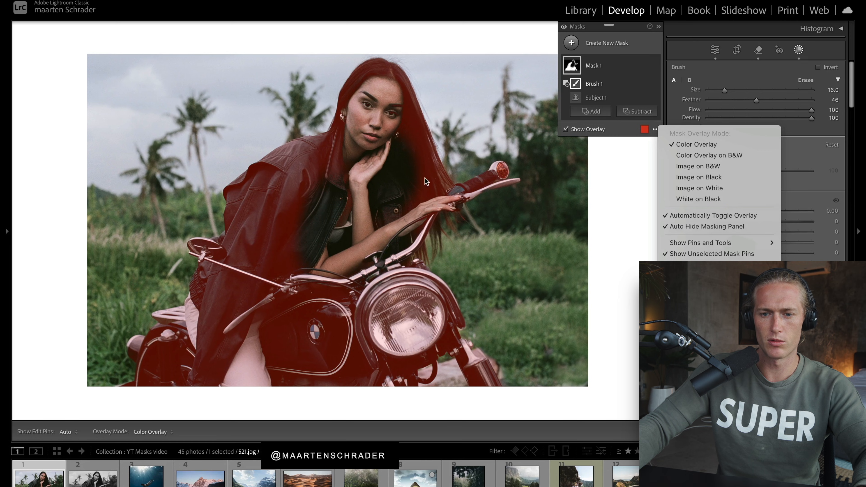
left_click(473, 170)
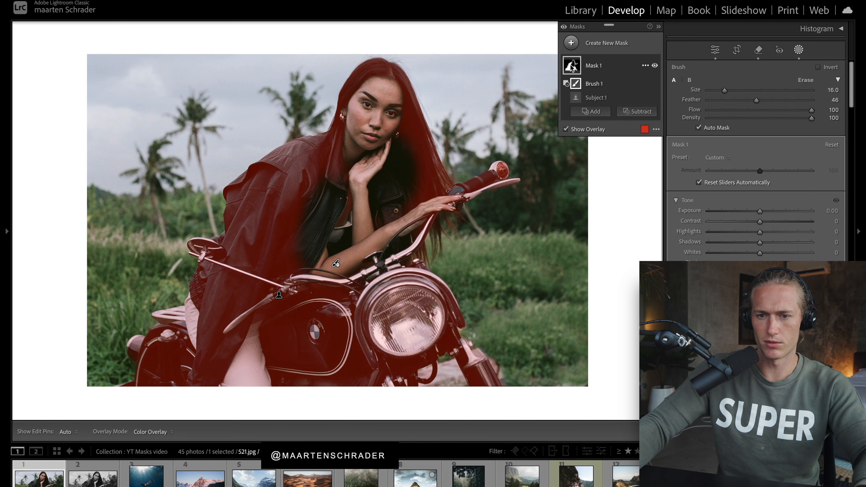
mouse_move(579, 88)
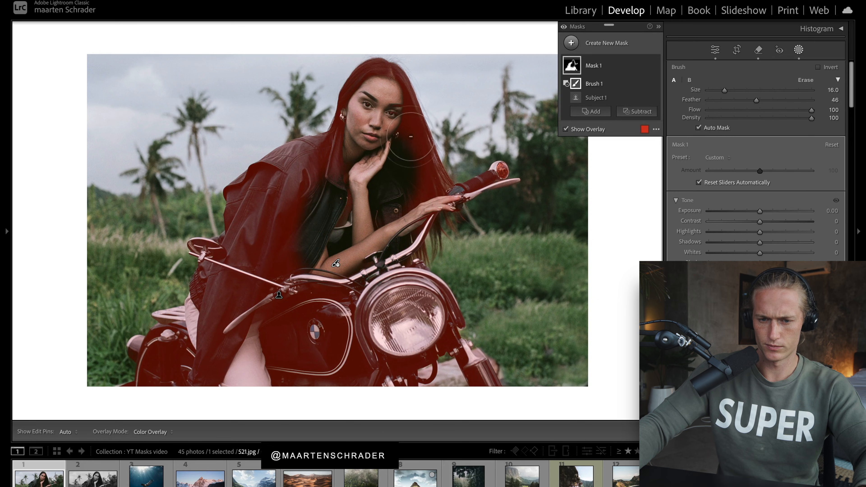
key("h")
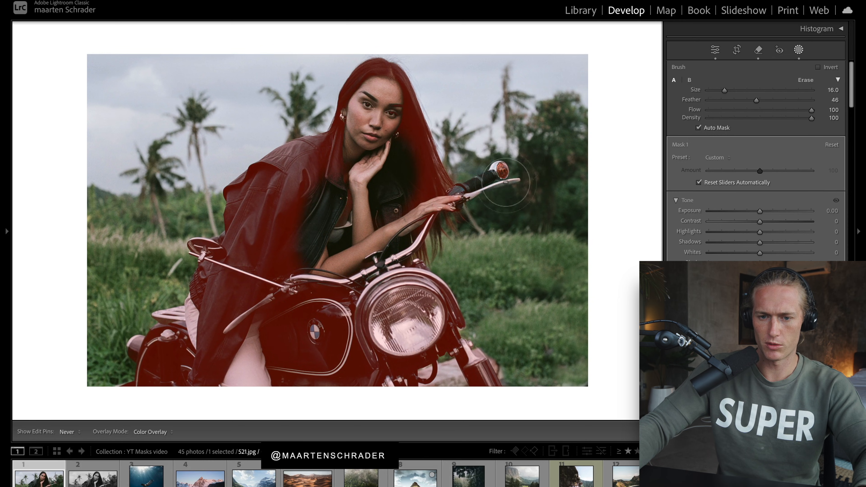
key("h")
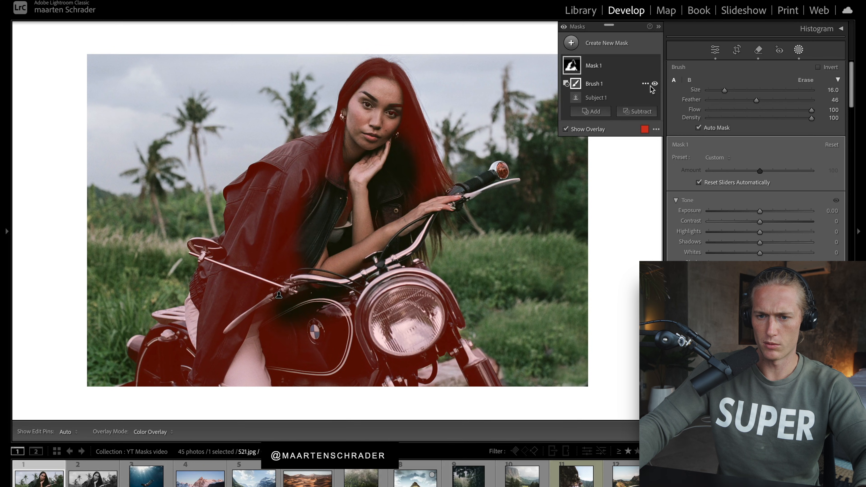
Delete the subtracting brush component and the whole subject mask.
left_click(645, 84)
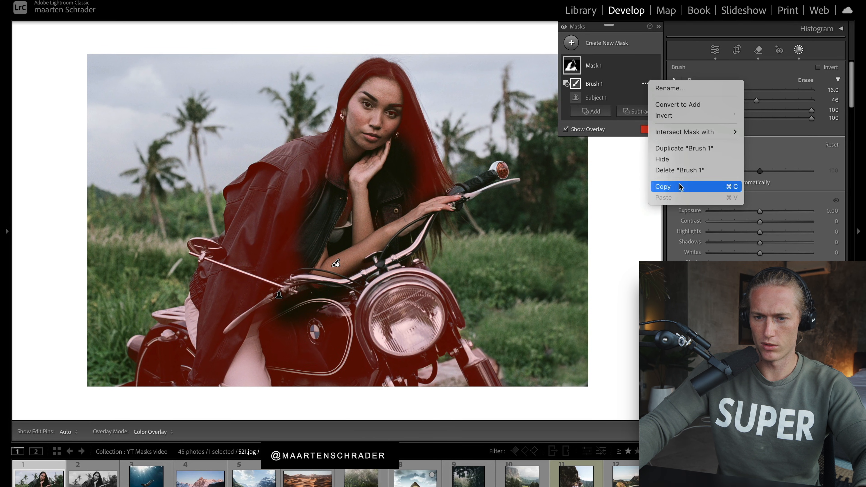
left_click(680, 170)
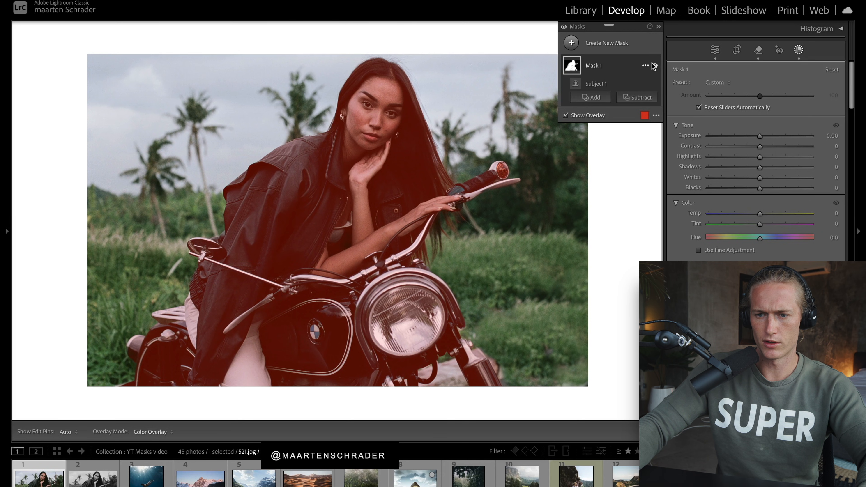
left_click(645, 66)
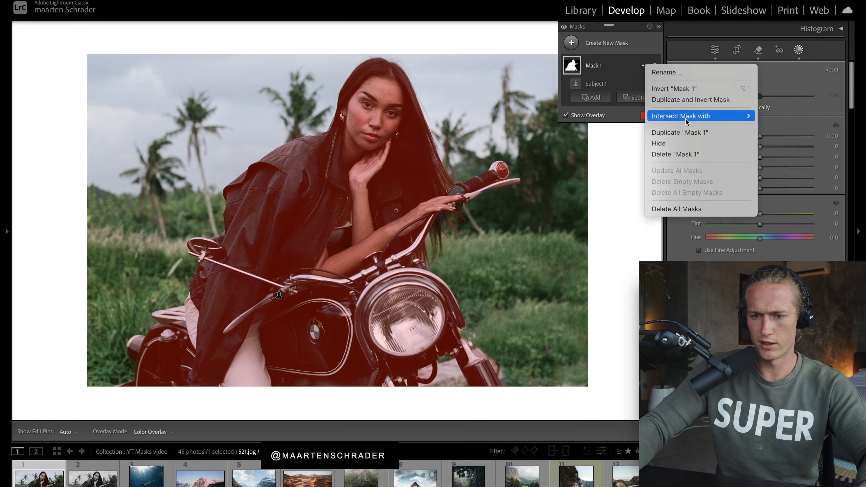
left_click(689, 155)
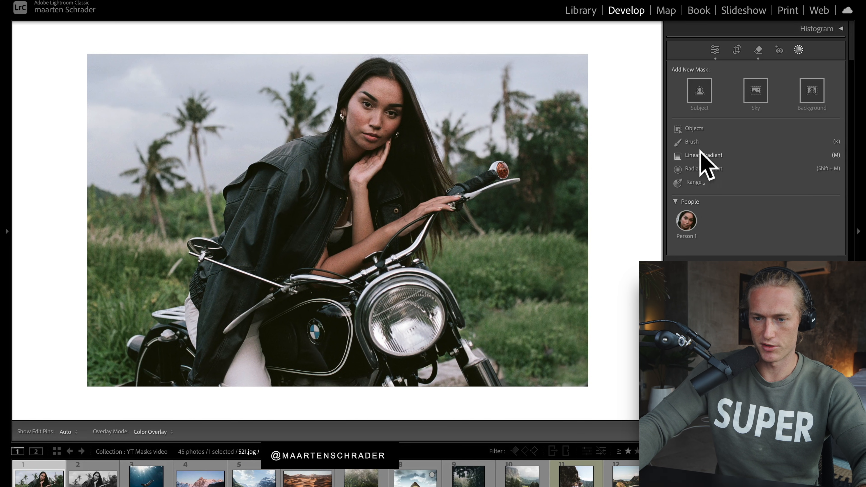
Create an Objects mask over the woman and rear of the motorcycle, and add a second object selection covering the motorcycle's front.
left_click(694, 127)
mouse_move(434, 368)
left_mouse_down()
mouse_move(382, 260)
mouse_move(429, 203)
mouse_move(378, 91)
mouse_move(331, 170)
mouse_move(317, 162)
mouse_move(266, 191)
mouse_move(246, 245)
mouse_move(230, 266)
mouse_move(220, 265)
mouse_move(206, 327)
mouse_move(178, 343)
mouse_move(170, 363)
mouse_move(471, 386)
mouse_move(387, 353)
mouse_move(362, 219)
mouse_move(385, 195)
mouse_move(261, 349)
mouse_move(274, 228)
mouse_move(336, 260)
mouse_move(332, 206)
mouse_move(301, 268)
mouse_move(320, 371)
mouse_move(332, 331)
left_mouse_up()
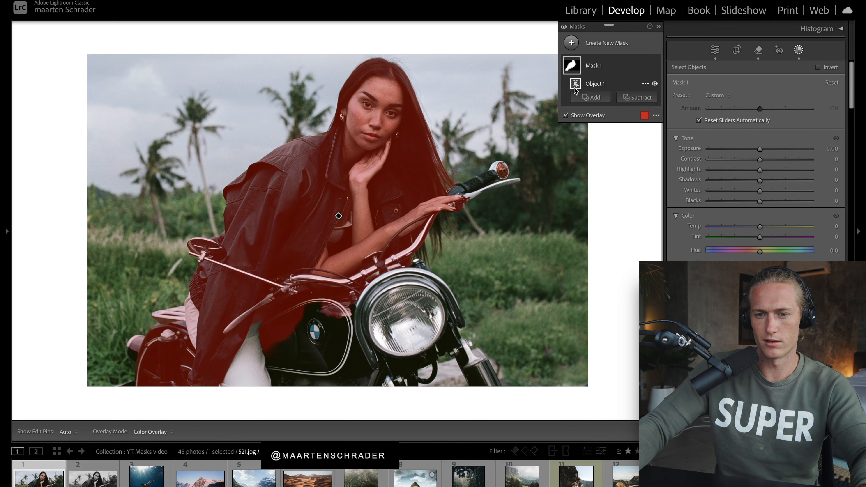
left_click(593, 98)
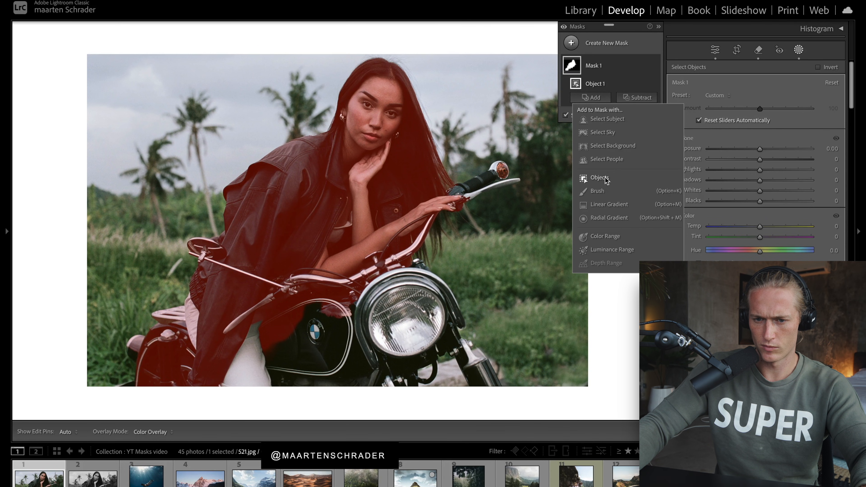
left_click(600, 178)
mouse_move(361, 327)
left_mouse_down()
mouse_move(351, 341)
mouse_move(404, 421)
mouse_move(405, 345)
mouse_move(423, 334)
left_mouse_up()
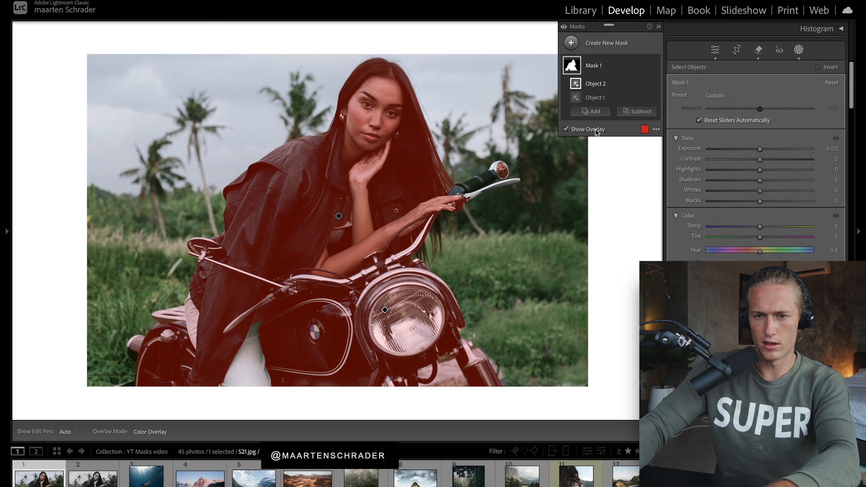
Add a third object selection to the mask over the handlebar grip and turn signal, using a selection brush of size 12.
left_click(645, 97)
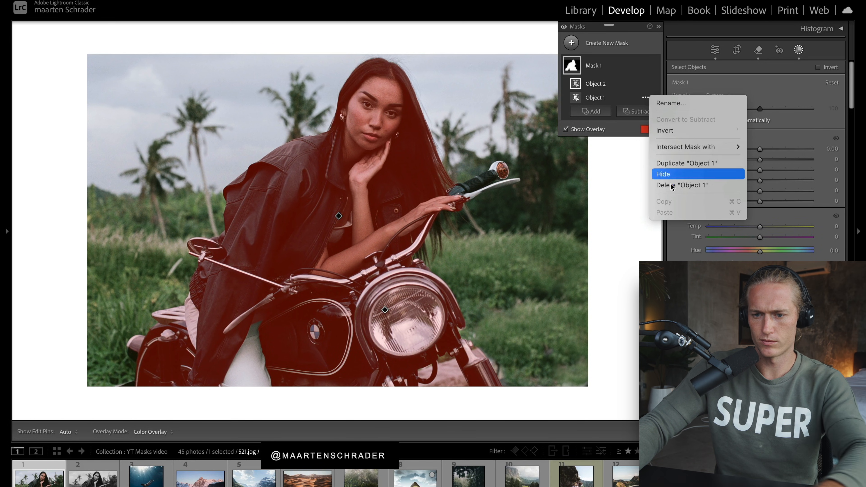
left_click(590, 111)
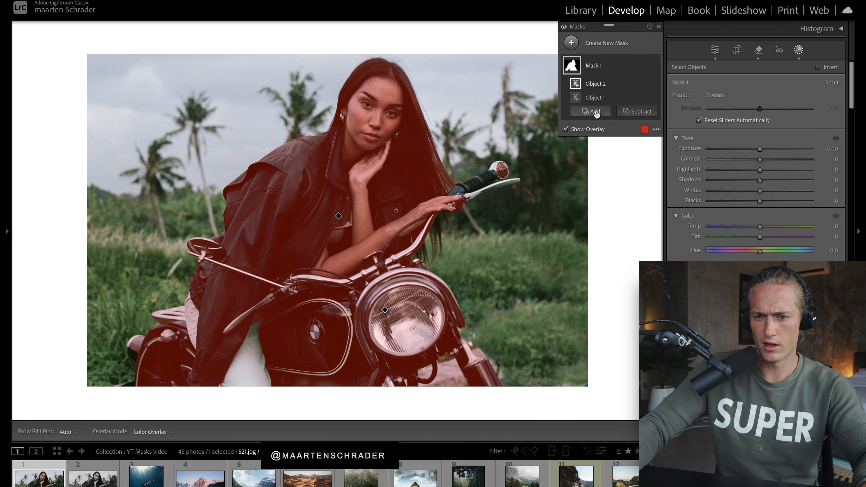
left_click(590, 111)
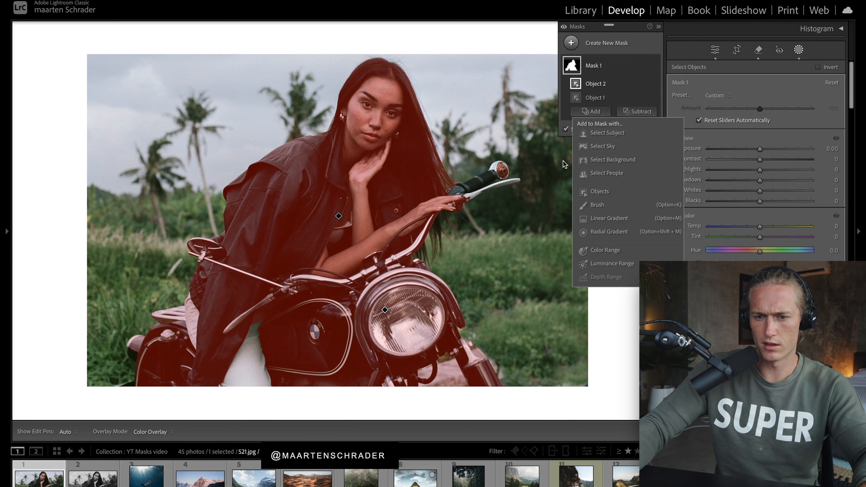
left_click(599, 192)
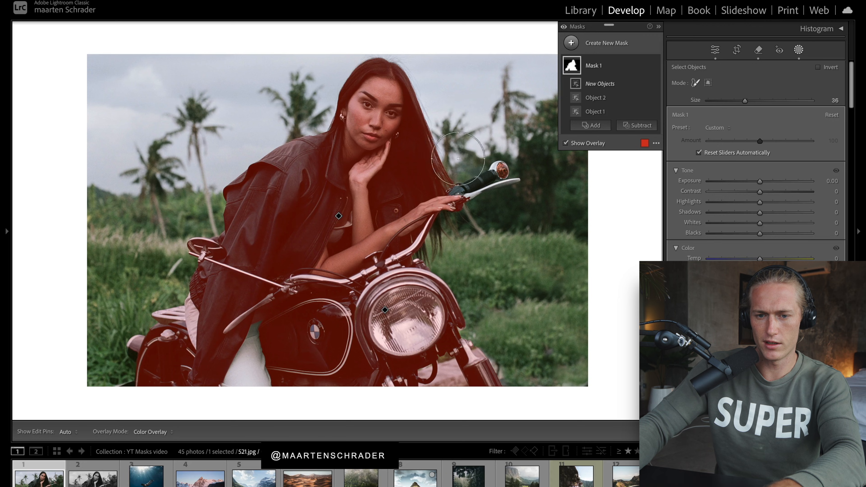
scroll(432, 201, "down", 4)
scroll(433, 199, "down", 2)
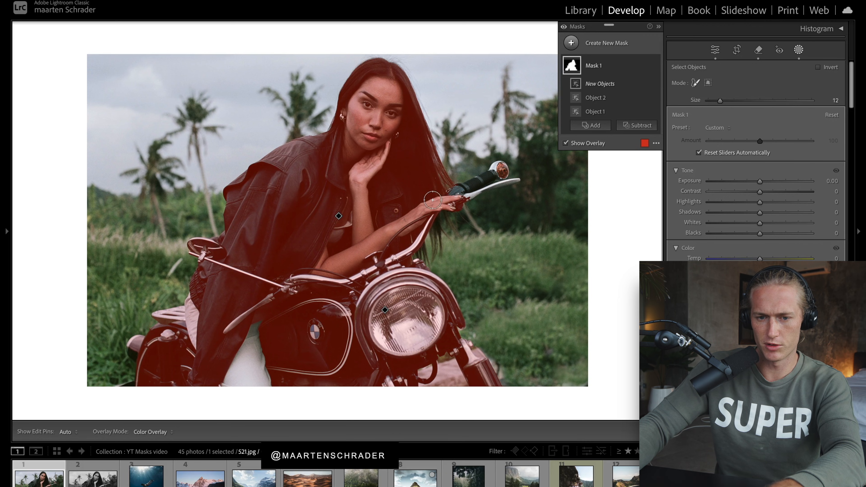
left_click_drag(456, 193, 474, 186)
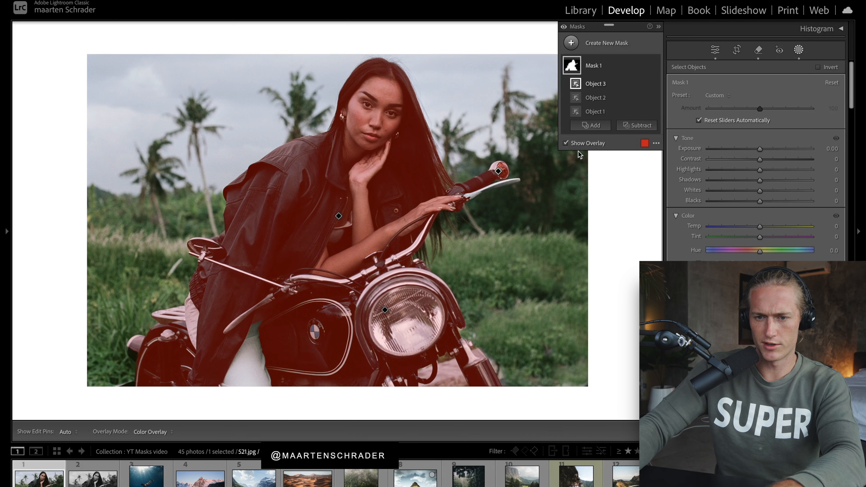
Add a fourth object selection along the lever beside the handlebar grip, using a selection brush of size 3.
left_click(590, 126)
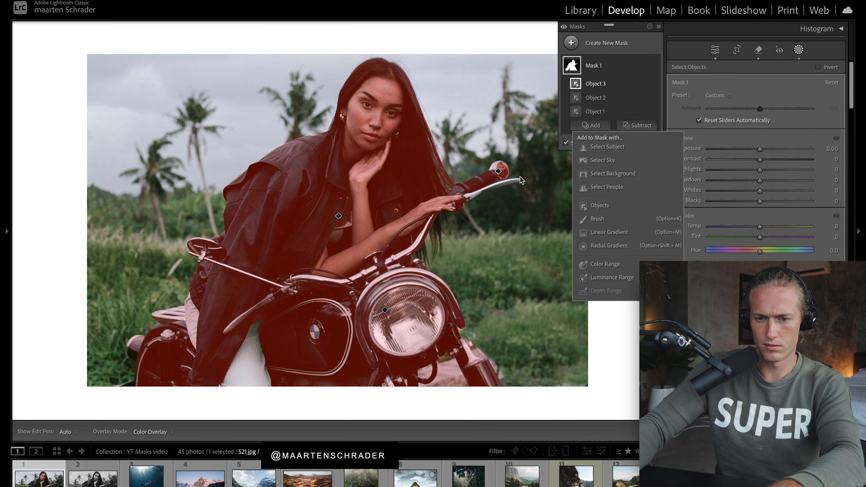
left_click(588, 204)
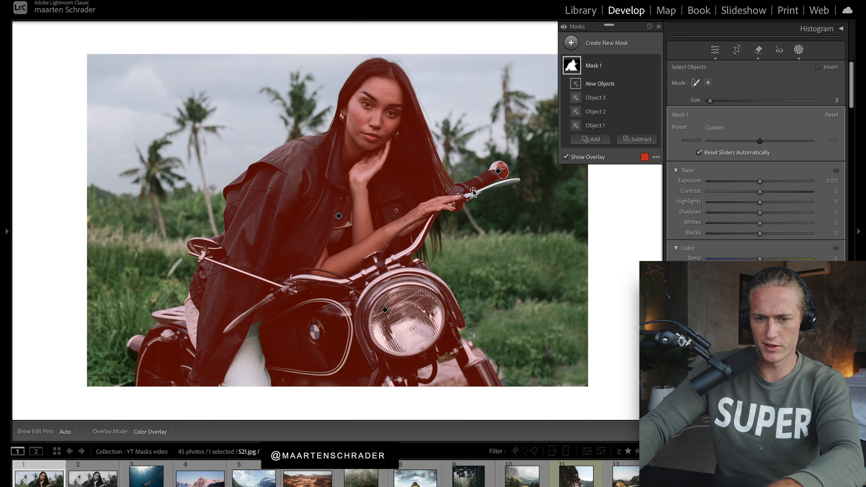
left_click_drag(471, 195, 467, 196)
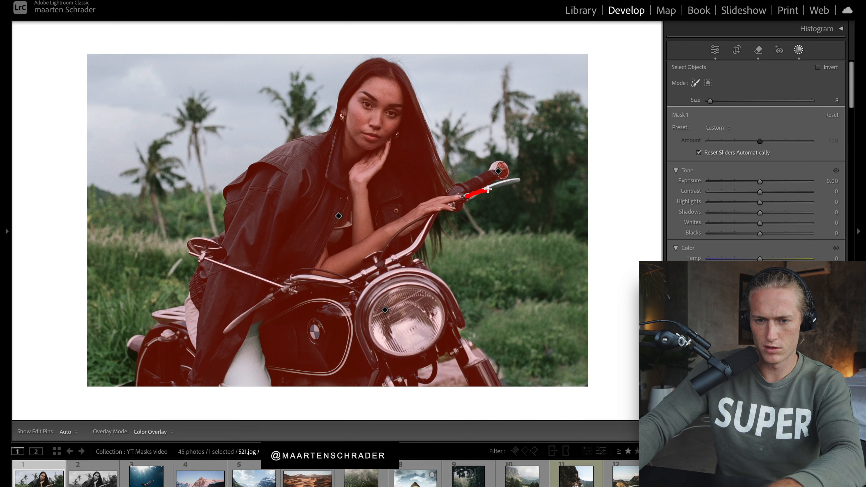
left_click_drag(516, 180, 518, 180)
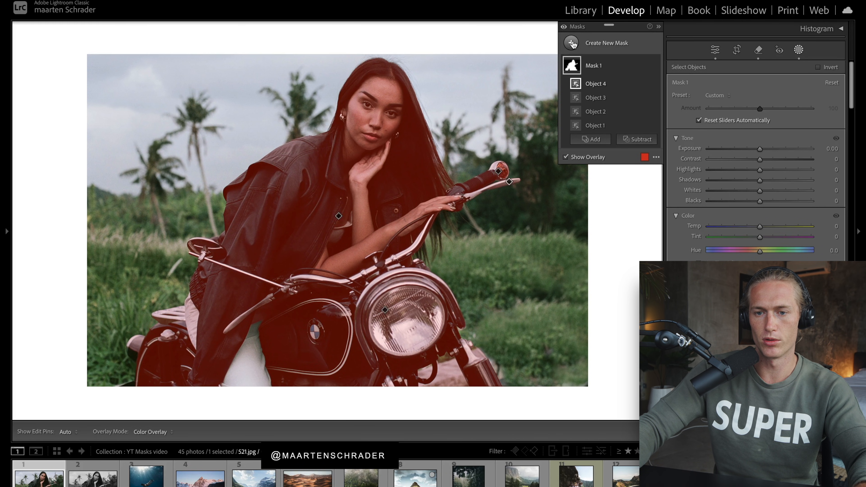
Close and reopen masking, and create a second mask that selects the sky.
left_click(798, 53)
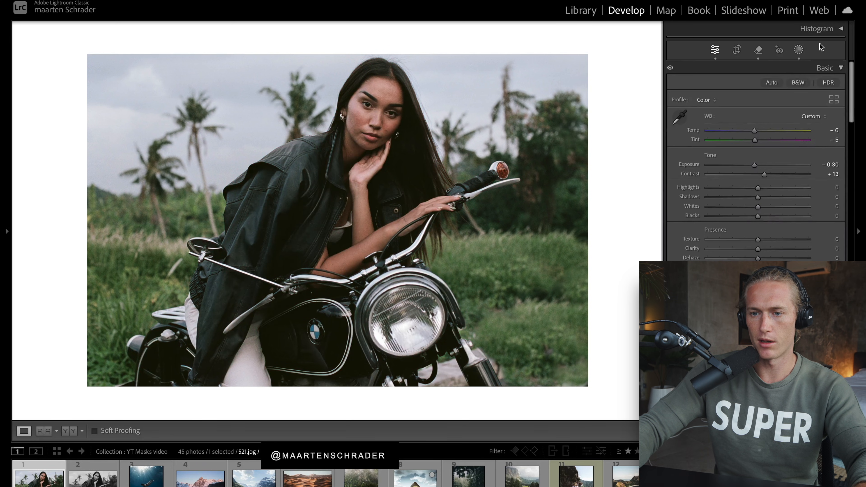
left_click(798, 51)
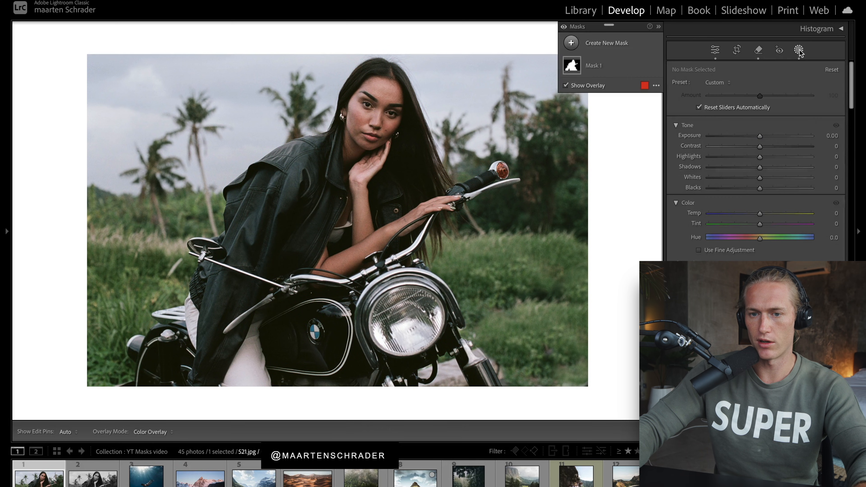
left_click(579, 43)
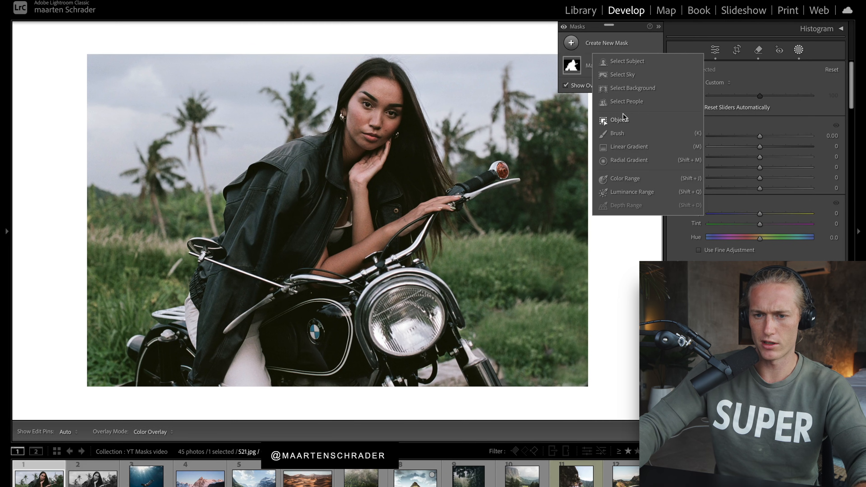
left_click(631, 75)
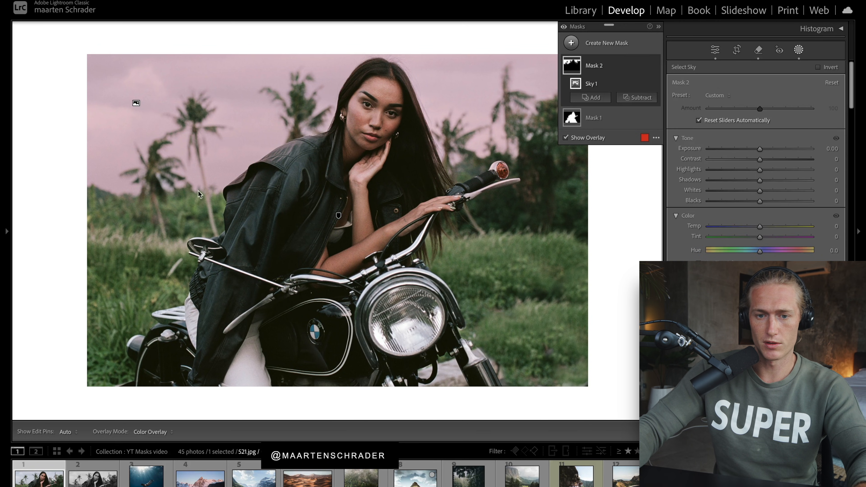
left_click(570, 43)
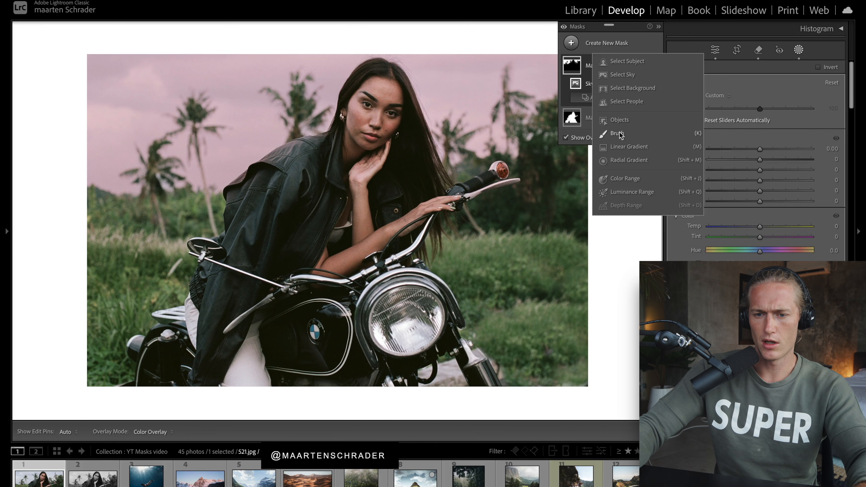
left_click(614, 136)
mouse_move(327, 260)
left_mouse_down()
mouse_move(279, 272)
mouse_move(306, 252)
left_mouse_up()
mouse_move(405, 224)
left_mouse_down()
mouse_move(446, 195)
mouse_move(340, 254)
mouse_move(367, 119)
left_mouse_up()
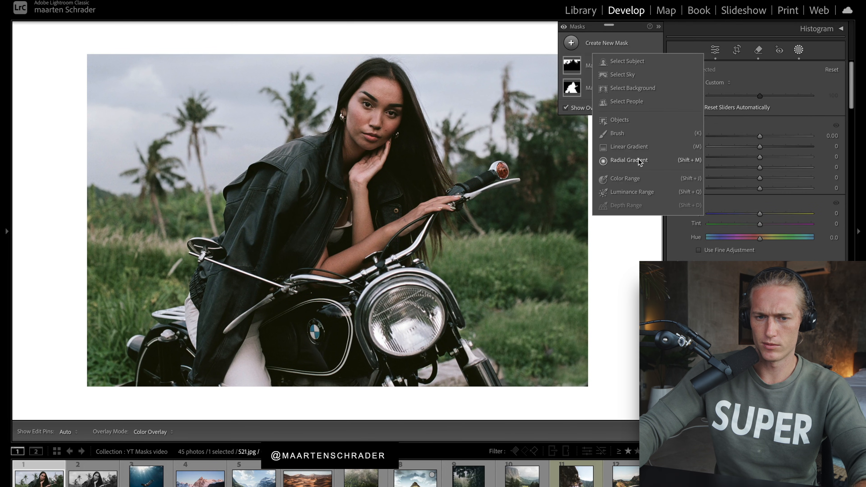
Create a radial gradient mask centred on the woman's torso, spreading from her head to the motorcycle's engine.
left_click(638, 161)
mouse_move(278, 185)
left_mouse_down()
mouse_move(318, 212)
mouse_move(392, 300)
left_mouse_up()
left_click_drag(280, 184, 338, 229)
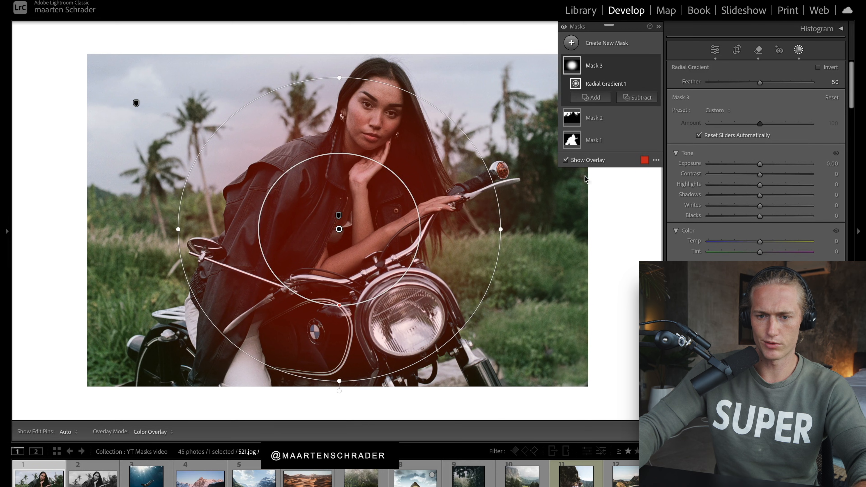
Try an exposure of 0.85 on the radial gradient mask, and reset the exposure.
left_click(760, 164)
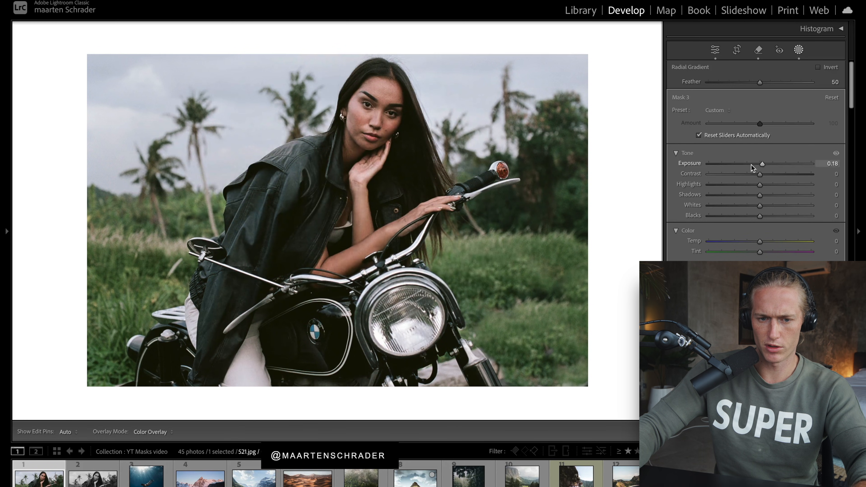
mouse_move(762, 164)
left_mouse_down()
mouse_move(774, 163)
mouse_move(741, 159)
mouse_move(770, 163)
left_mouse_up()
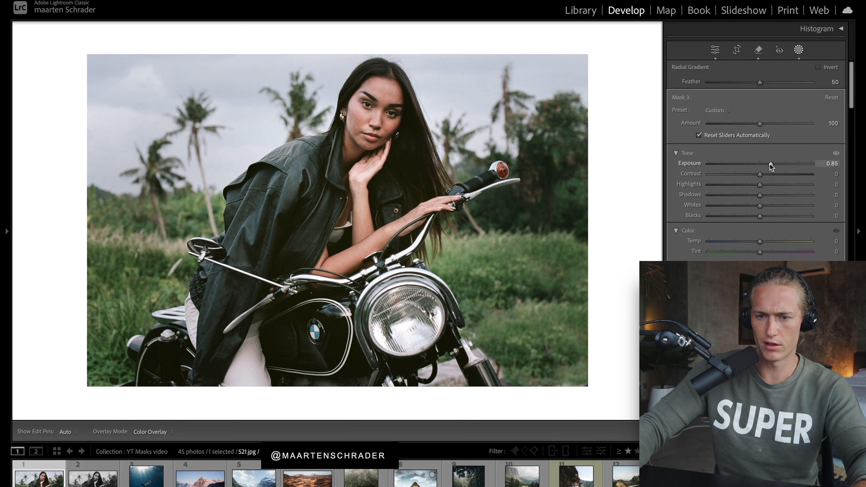
double_click(770, 161)
key("o")
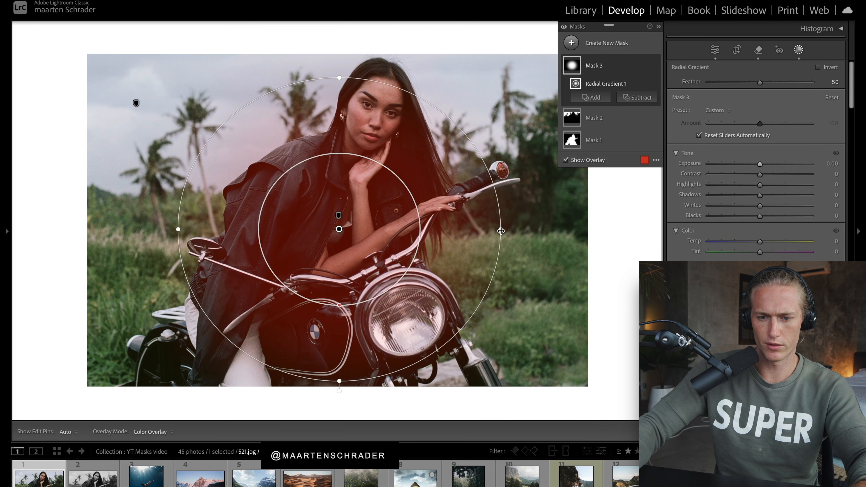
Try narrowing the radial gradient, and turn off the mask overlay.
left_click_drag(501, 230, 406, 230)
key("Escape")
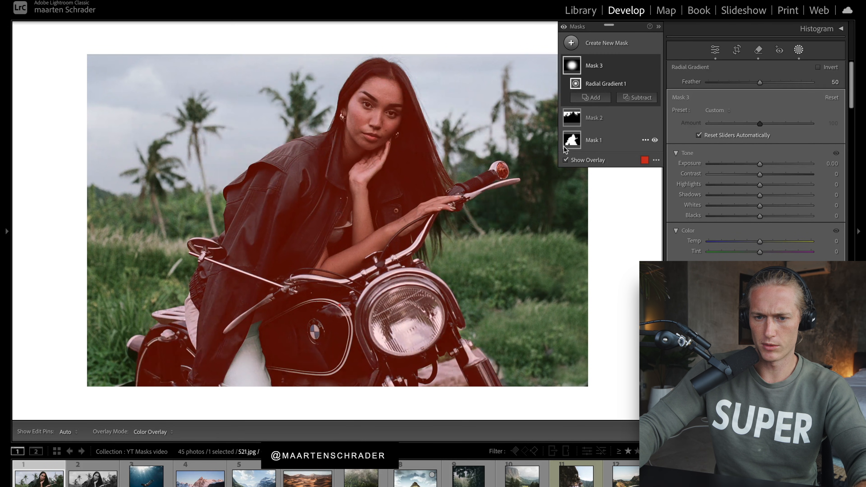
left_click(566, 160)
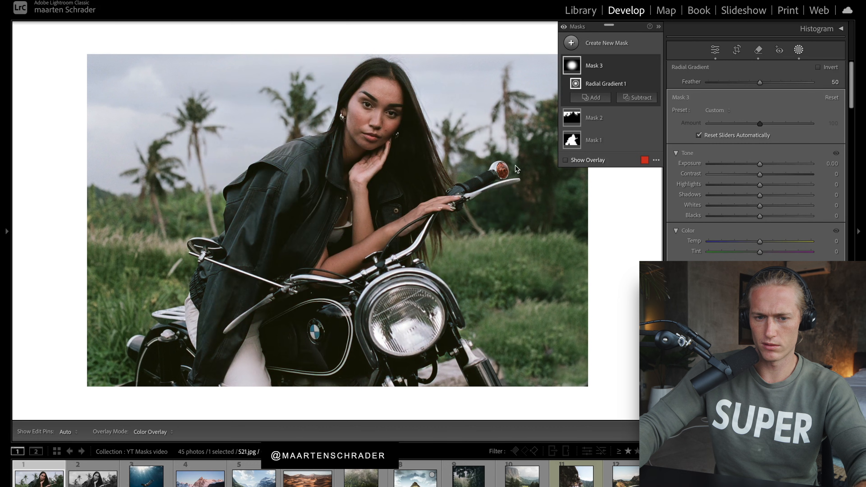
Create a Color Range mask sampled from the skin on the woman's forehead, and undo a trial exposure change on it.
left_click(572, 42)
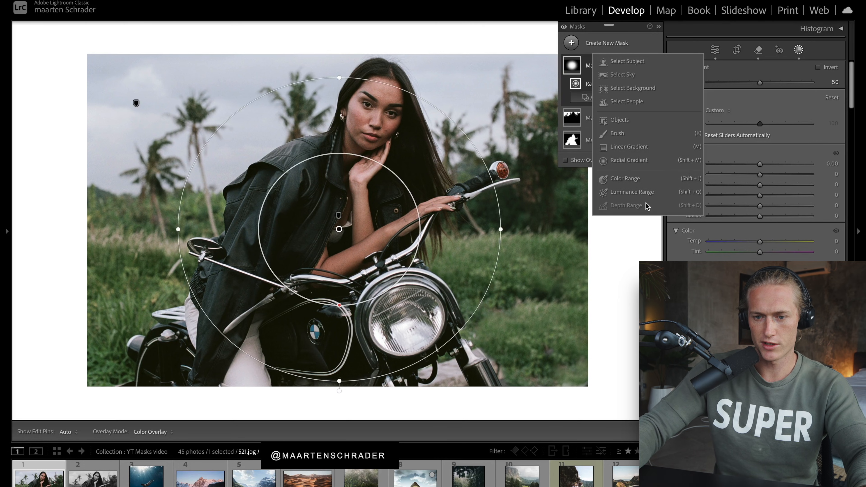
left_click(618, 181)
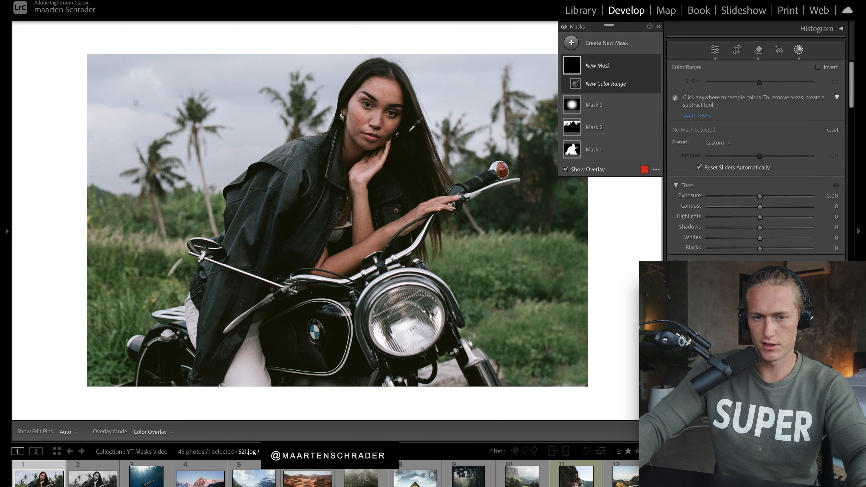
left_click(389, 91)
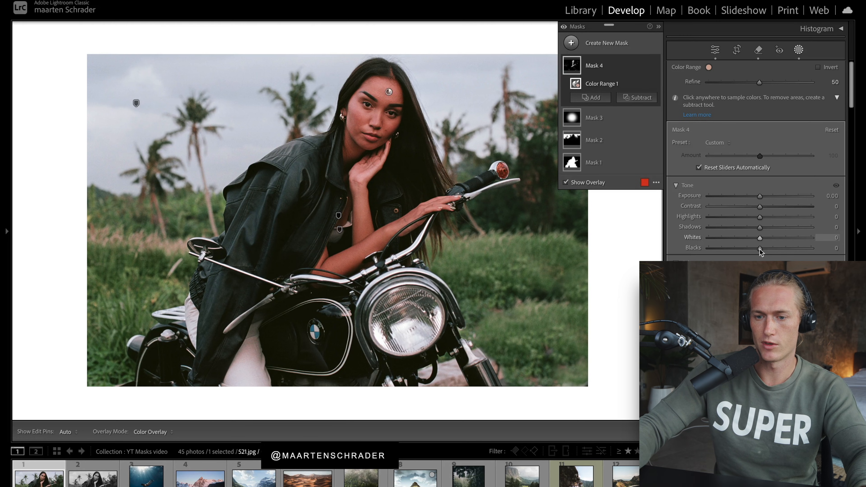
mouse_move(760, 193)
left_mouse_down()
mouse_move(771, 194)
mouse_move(763, 192)
left_mouse_up()
key("ctrl+z")
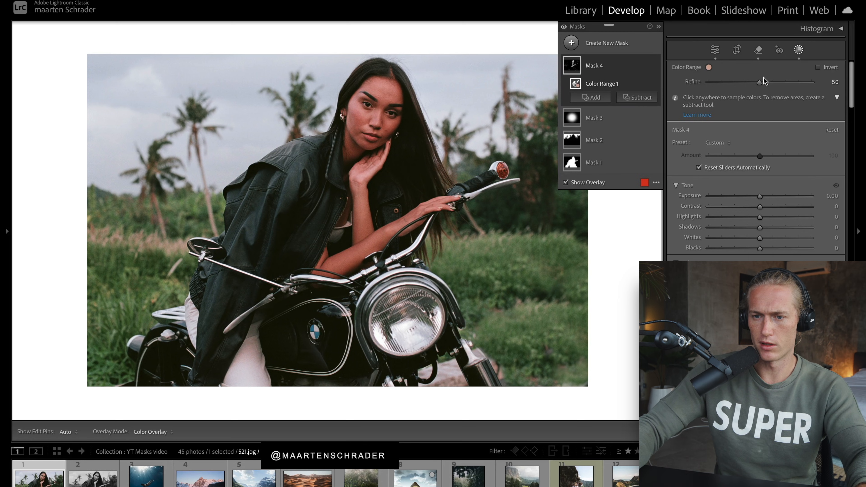
Try lower and higher Refine values on the Color Range mask, such as 21, 30 and 83.
left_click_drag(759, 82, 760, 83)
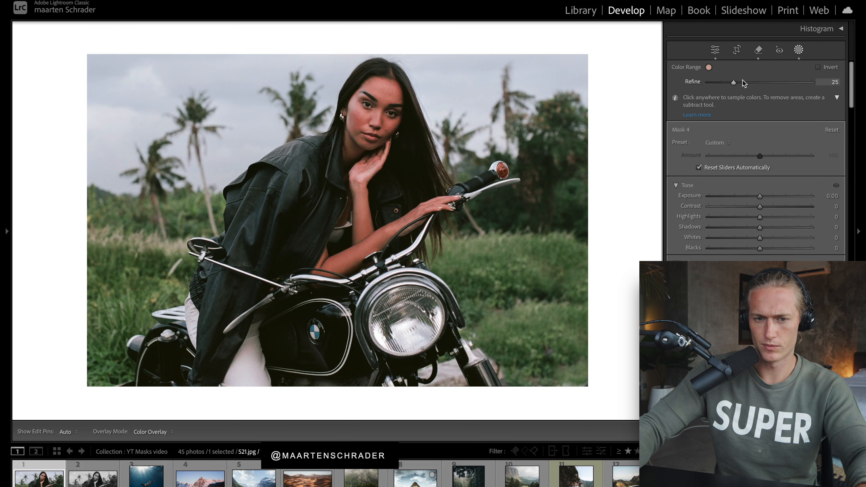
left_click_drag(778, 86, 705, 84)
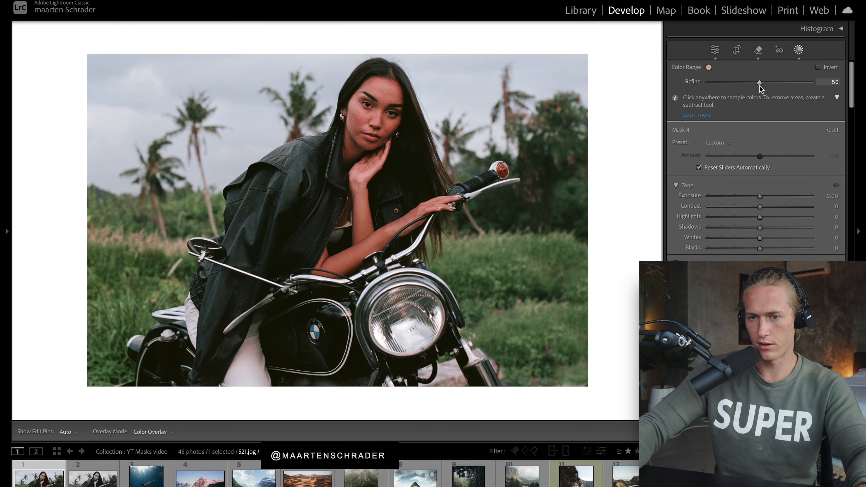
left_click_drag(759, 85, 739, 85)
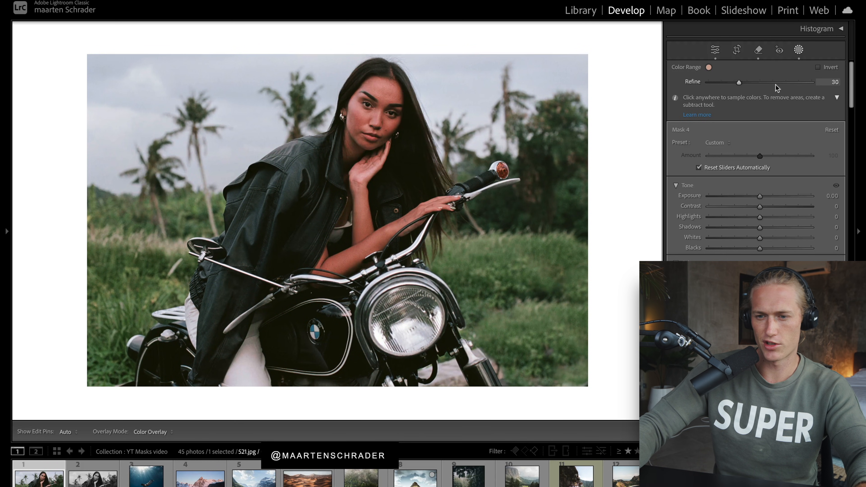
left_click(761, 85)
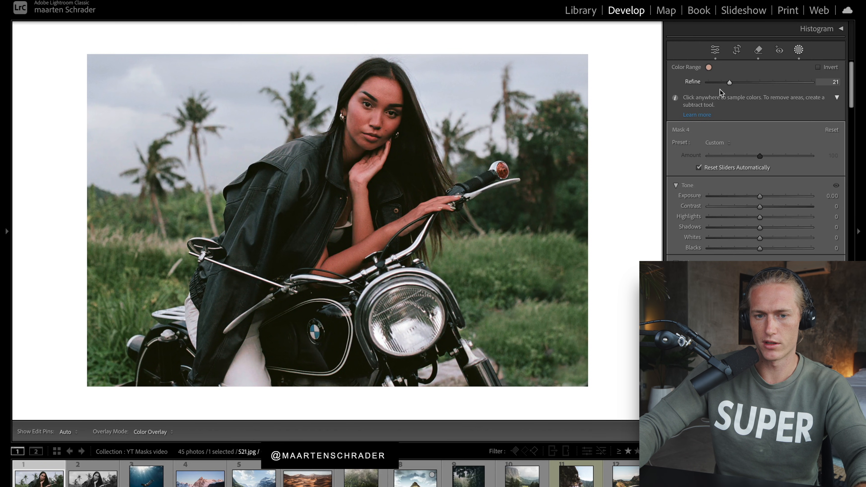
left_click_drag(705, 88, 791, 85)
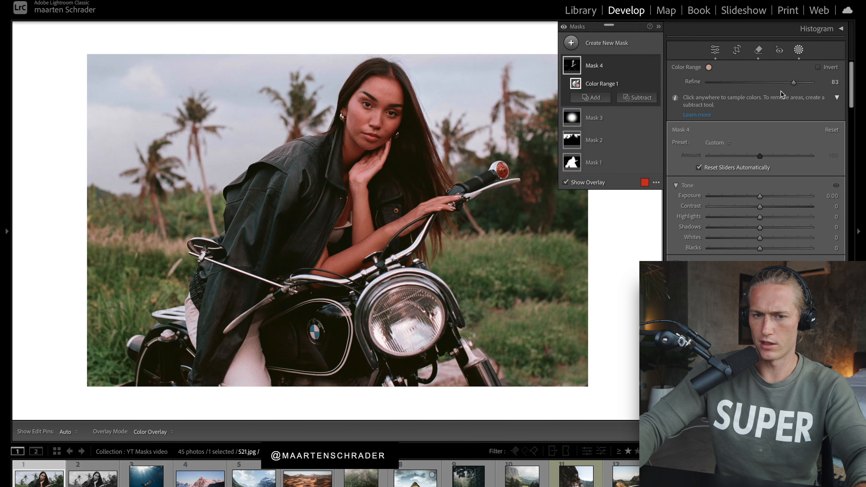
Delete all existing masks, and create a Luminance Range mask sampled from the woman's white trousers.
left_click(818, 67)
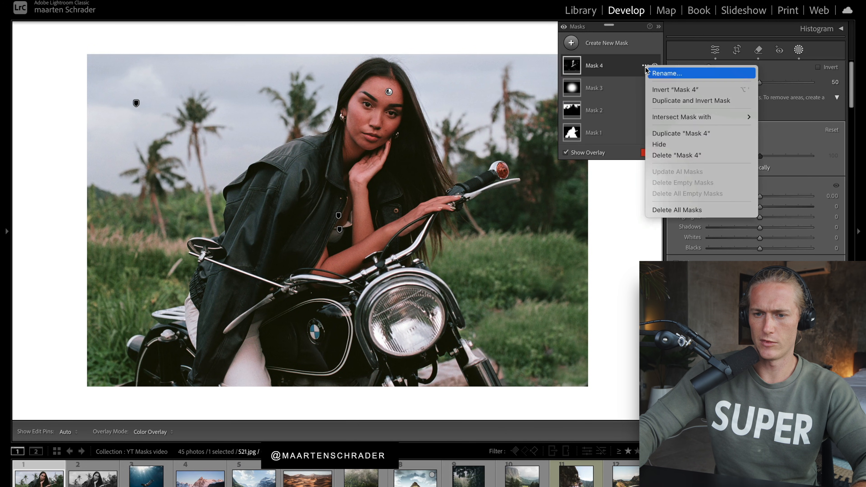
left_click(687, 210)
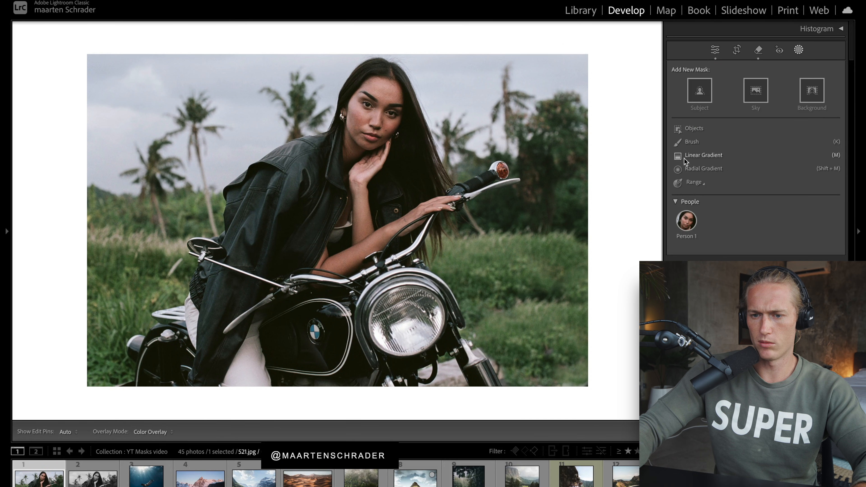
left_click(695, 183)
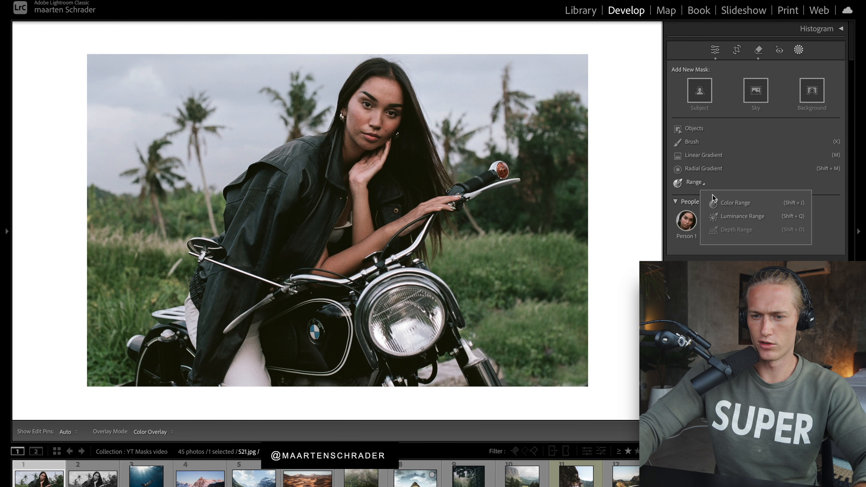
left_click(736, 215)
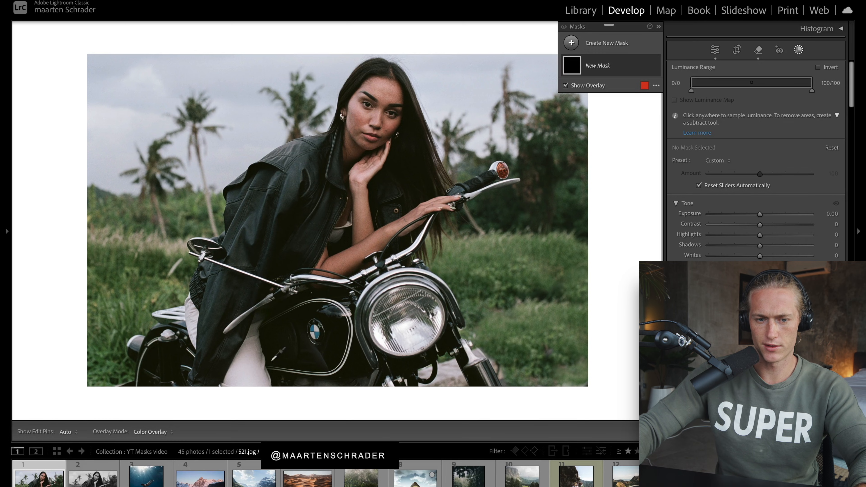
left_click(244, 365)
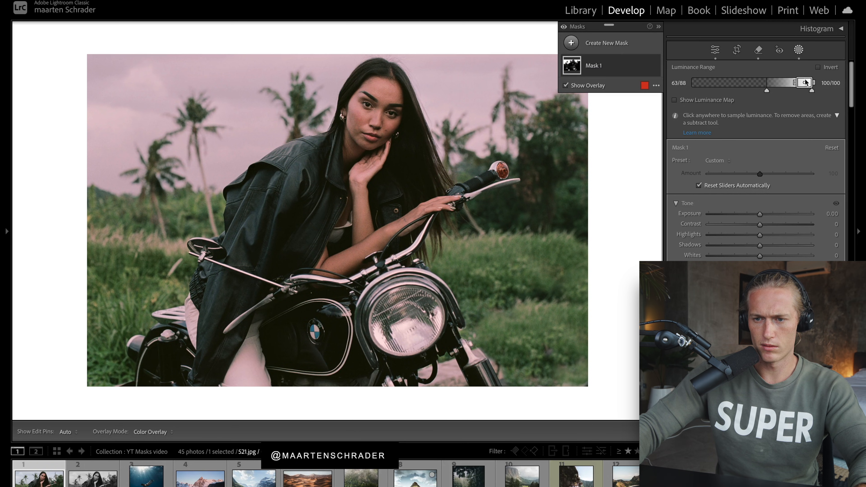
Try lower limits of 62/87 and 81/87 on the Luminance Range mask, and widen the range to 27/98.
left_click_drag(805, 82, 804, 83)
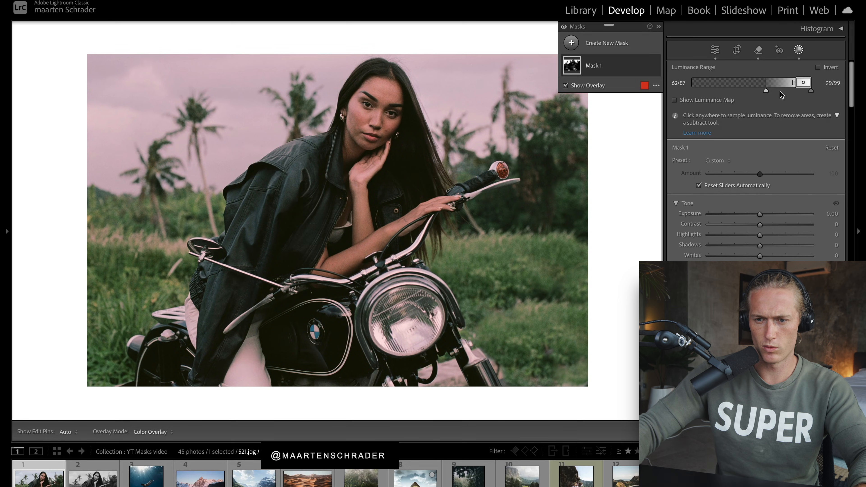
left_click_drag(765, 90, 785, 89)
left_click_drag(789, 89, 788, 89)
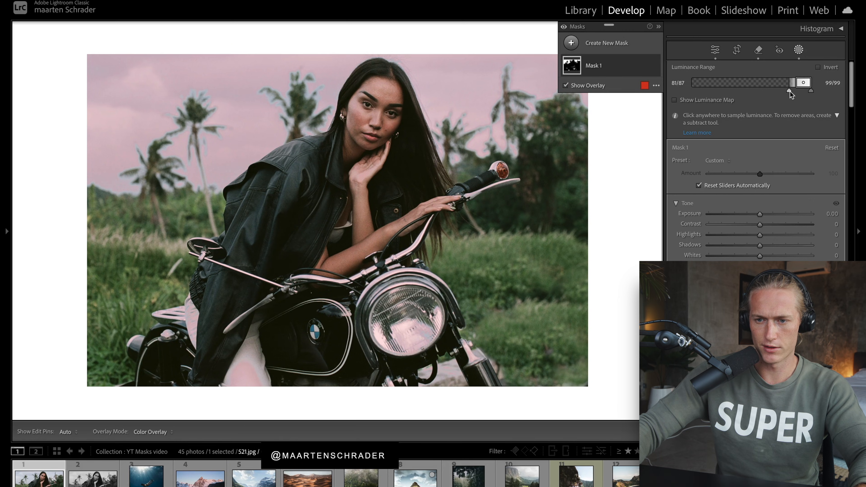
left_click_drag(790, 91, 723, 88)
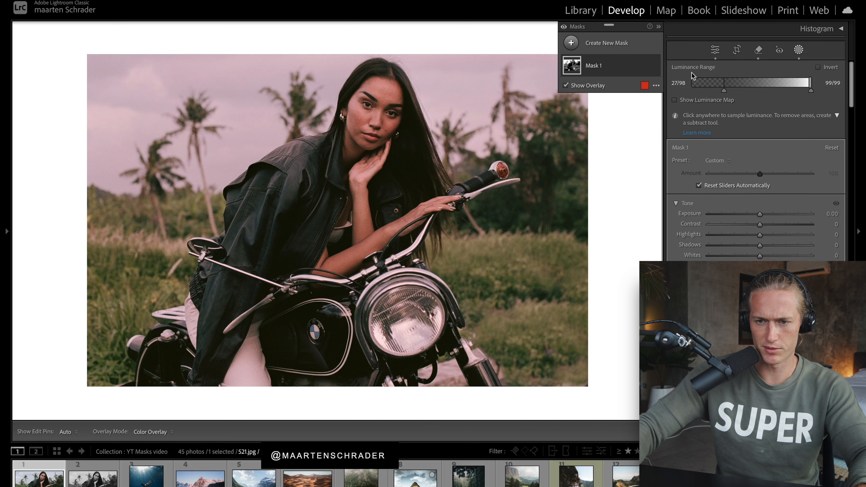
Adjust the luminance range's lower limit with and without the luminance map, trying 23 and 19, and undo a trial exposure change.
left_click(674, 100)
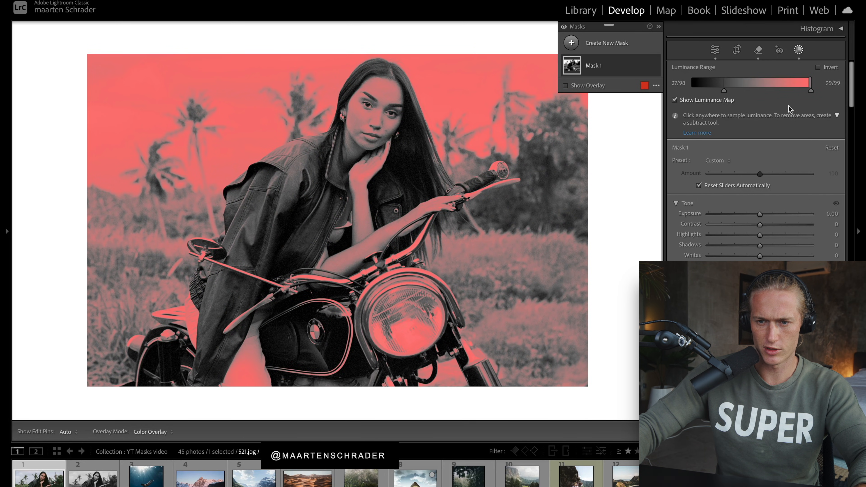
mouse_move(723, 91)
left_mouse_down()
mouse_move(800, 94)
mouse_move(709, 92)
mouse_move(719, 97)
left_mouse_up()
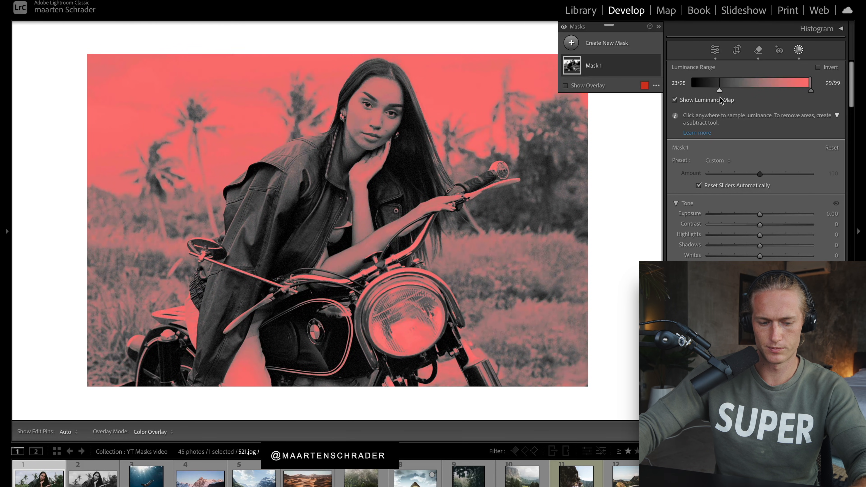
left_click(675, 100)
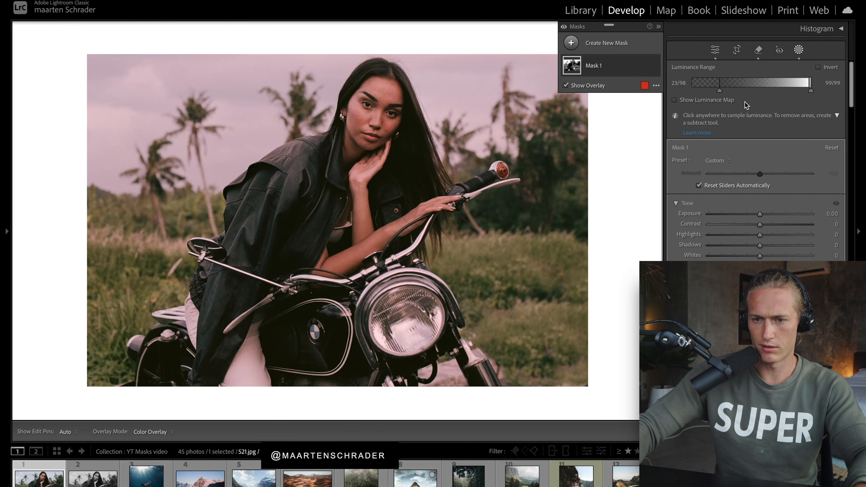
left_click_drag(719, 89, 747, 91)
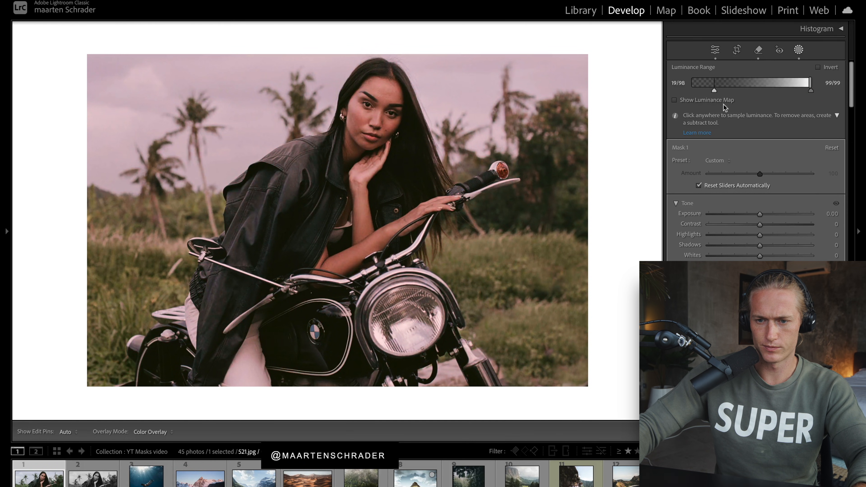
mouse_move(759, 214)
left_mouse_down()
mouse_move(774, 213)
mouse_move(765, 211)
left_mouse_up()
key("ctrl+z")
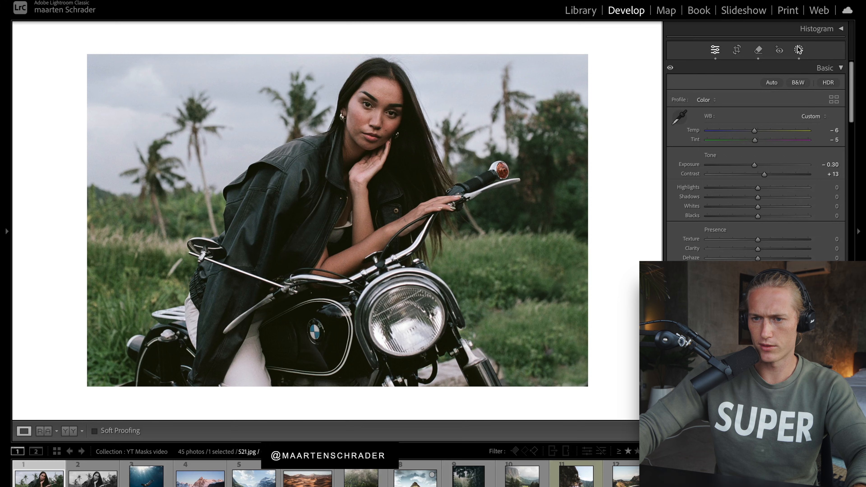
Create a Select People mask covering only the woman's facial skin instead of the entire person.
left_click(798, 50)
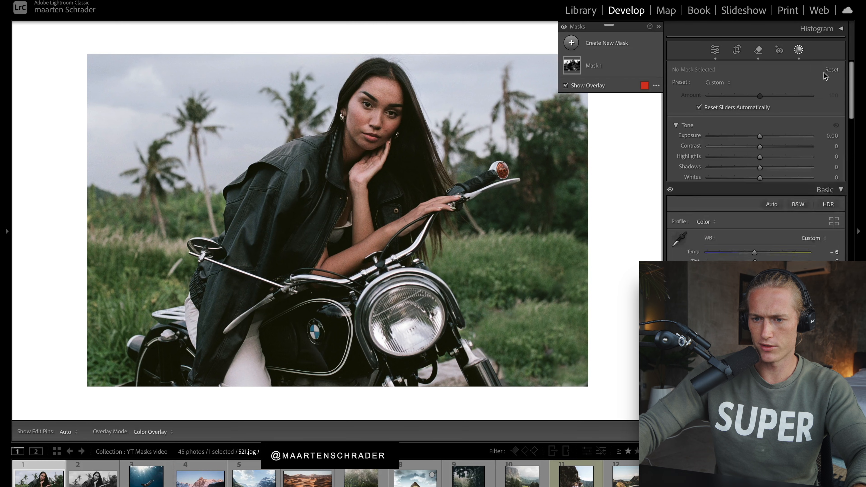
left_click(571, 43)
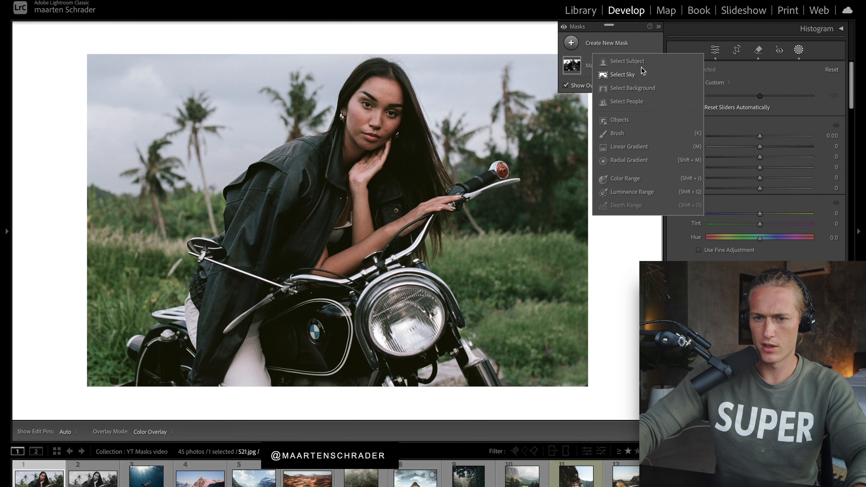
left_click(628, 102)
mouse_move(688, 93)
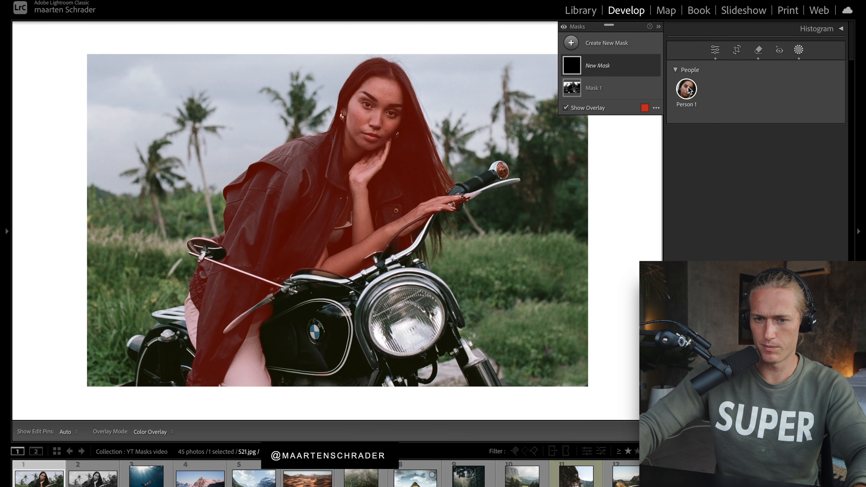
left_click(688, 91)
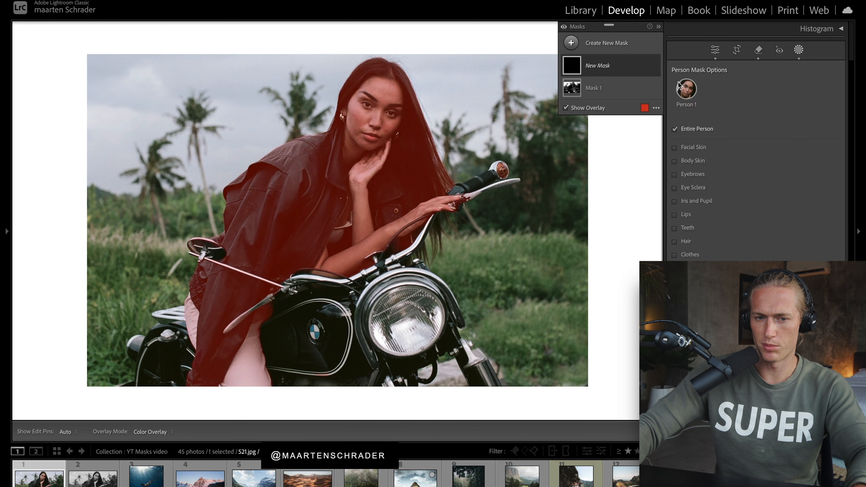
left_click(675, 130)
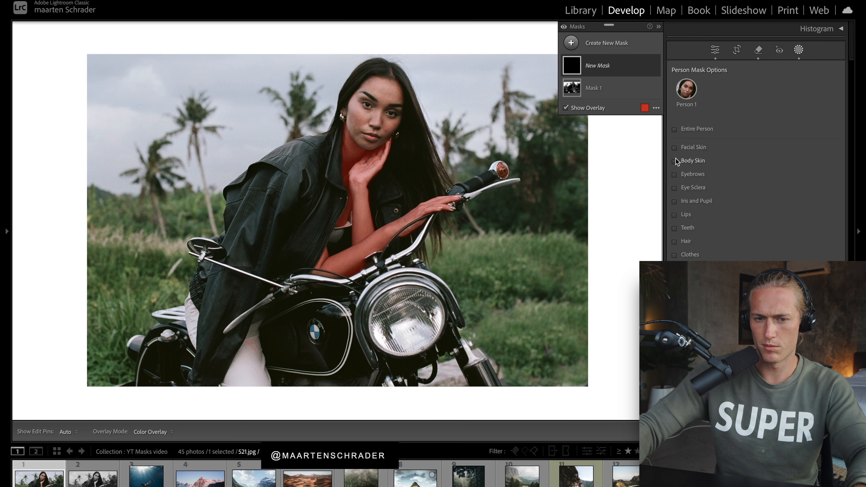
left_click(674, 188)
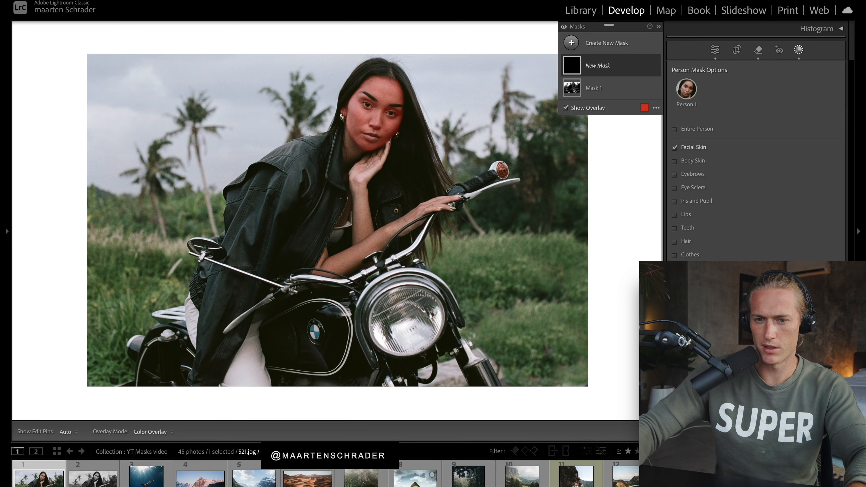
left_click(574, 66)
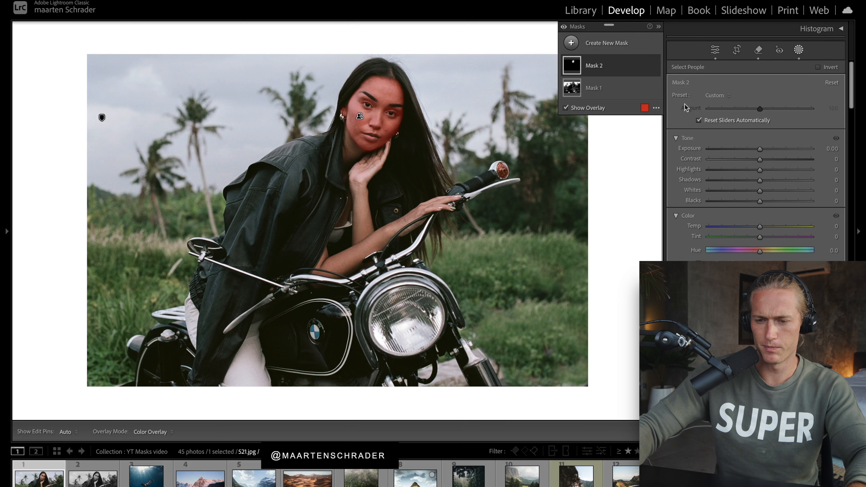
Turn off the mask overlay, and set the facial skin mask's Clarity to -16 and Whites to about 16.
left_click(566, 108)
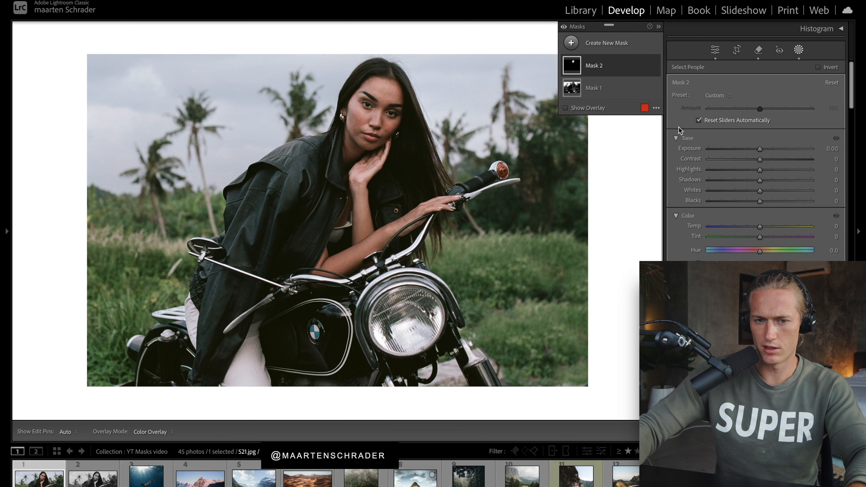
scroll(804, 190, "down", 10)
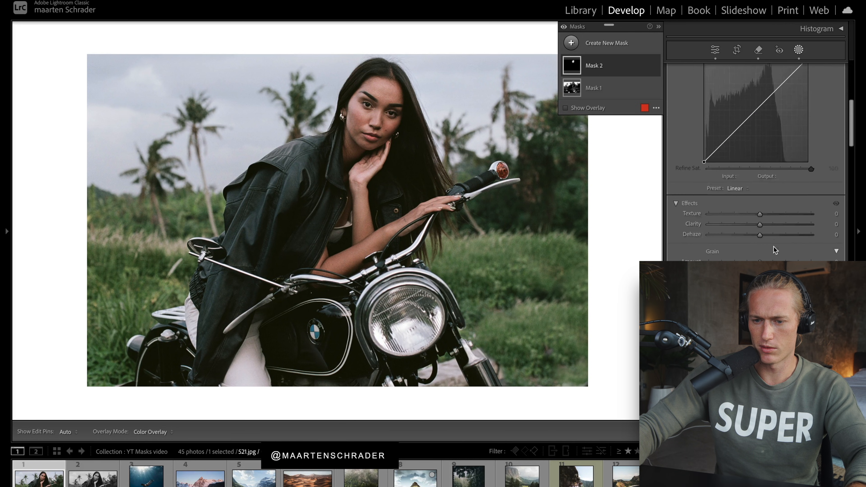
left_click_drag(761, 236, 747, 235)
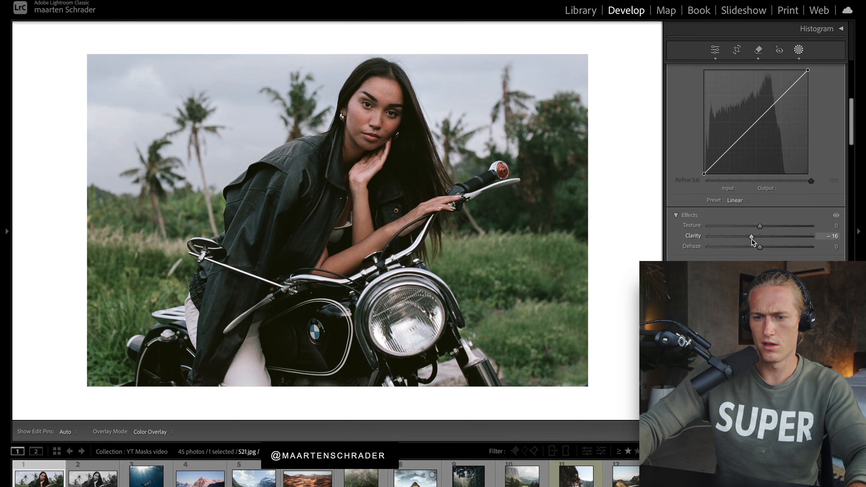
scroll(752, 239, "up", 10)
left_click_drag(769, 192, 766, 191)
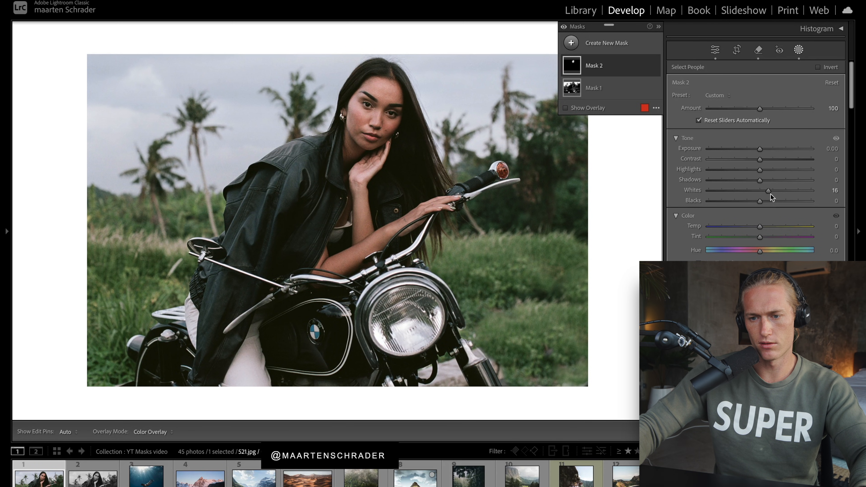
left_click_drag(770, 191, 768, 190)
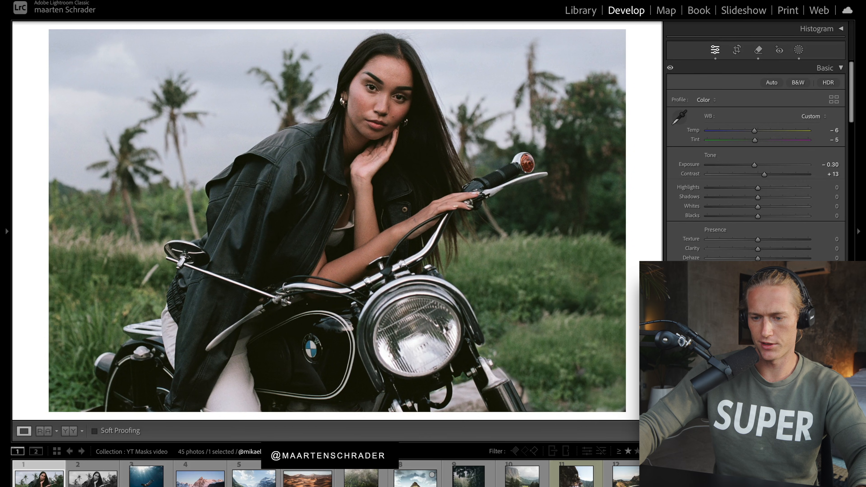
Undo a trial reset of all the photo's develop settings, and set the global Exposure to -0.15.
key("super+shift+r")
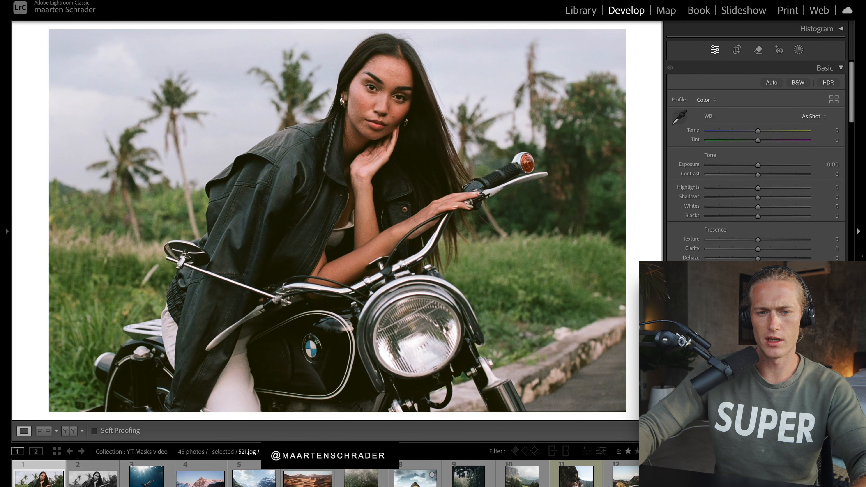
key("super+z")
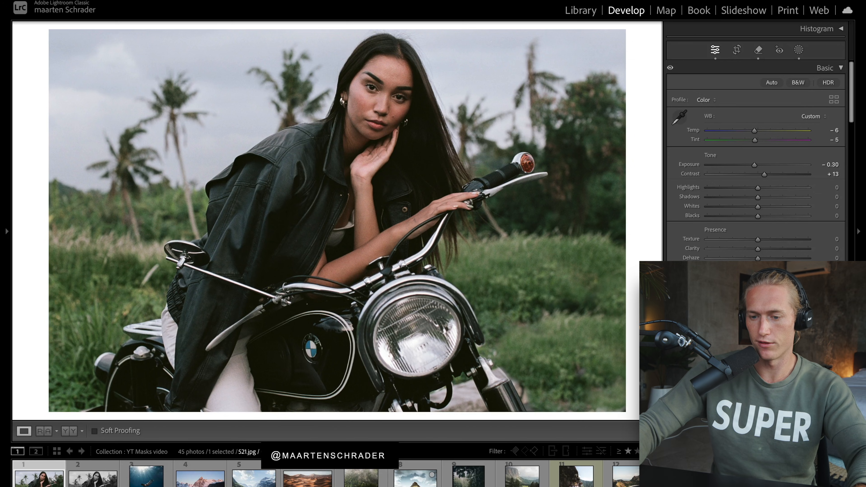
key("super+shift+r")
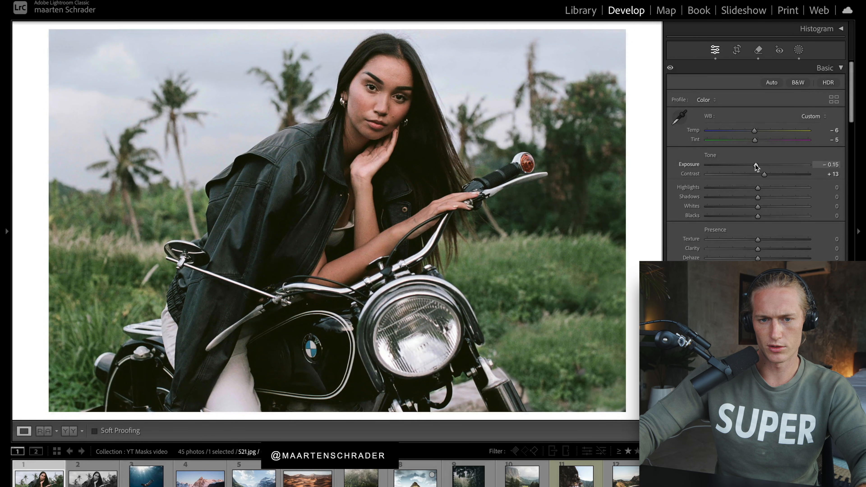
left_click_drag(755, 165, 756, 164)
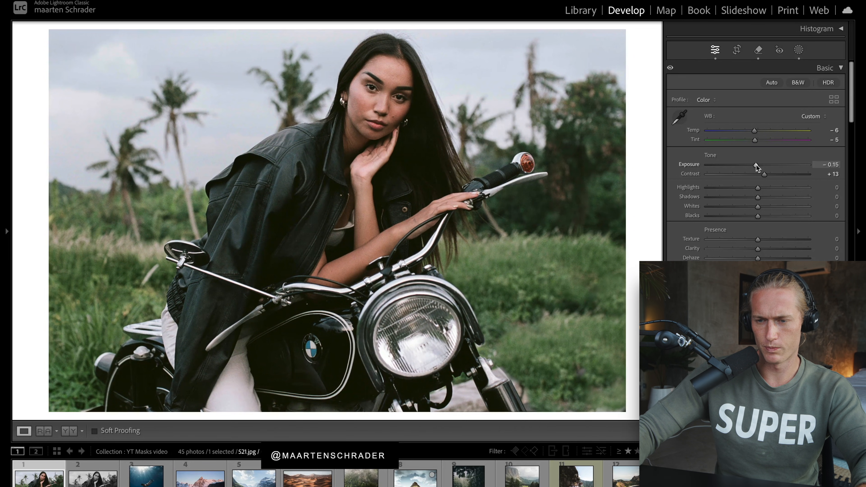
Create a Select Background mask on the motorcycle portrait.
left_click(798, 50)
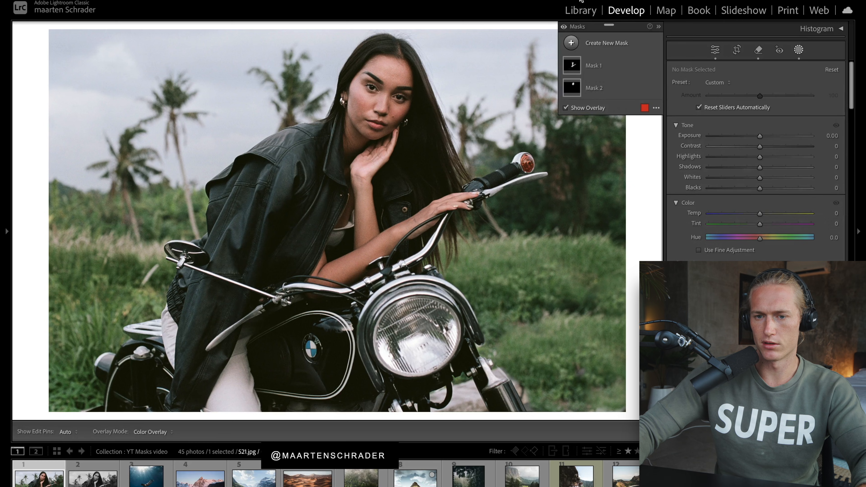
left_click(572, 43)
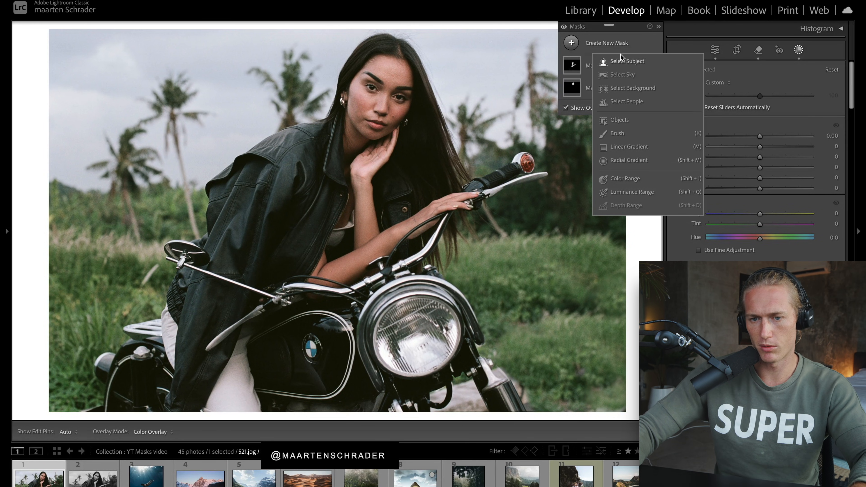
left_click(625, 90)
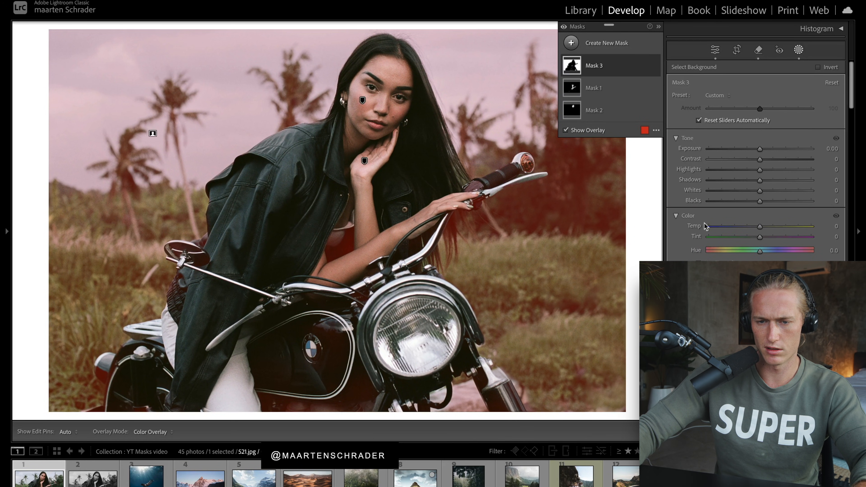
Subtract the motorcycle's rear wheel from the background mask with a size 16 Auto Mask brush, and reselect that mask.
left_click(635, 99)
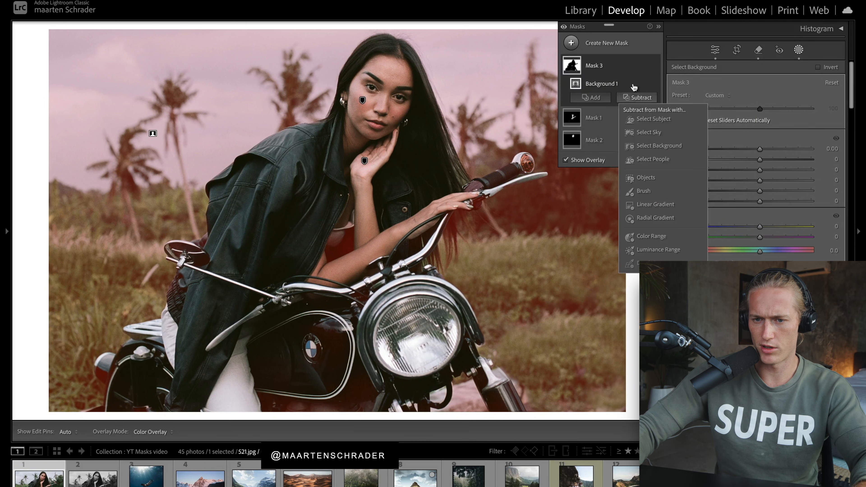
left_click(643, 197)
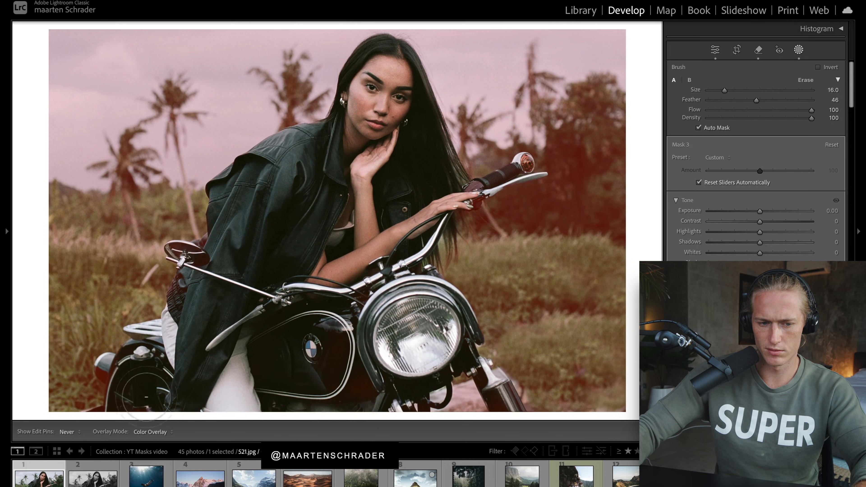
key("h")
left_click(594, 65)
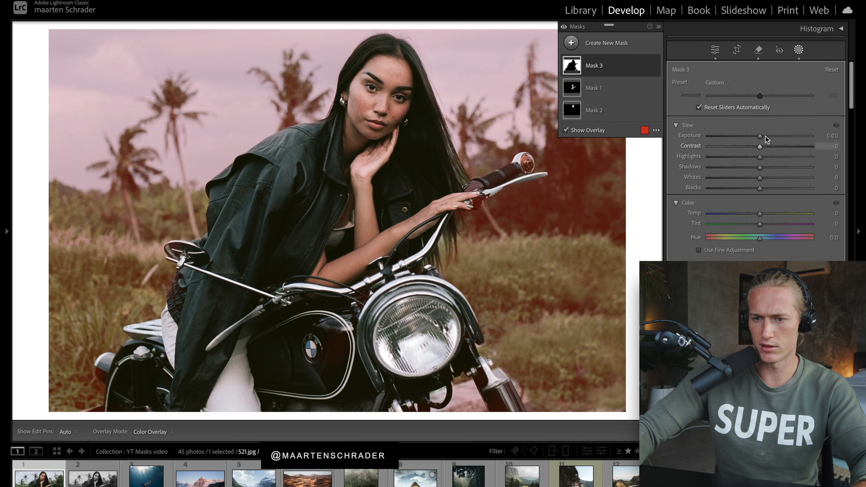
Lower the background mask's Exposure to -0.32.
left_click_drag(761, 136, 761, 137)
left_click_drag(759, 135, 757, 136)
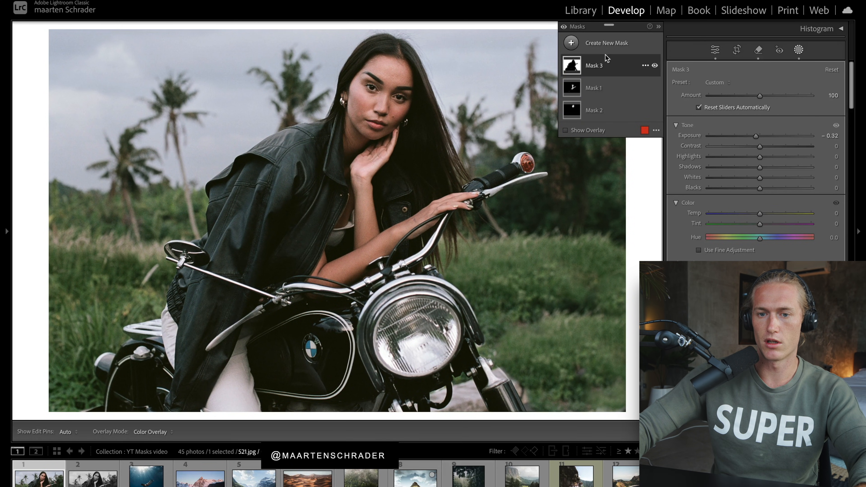
Try a Select Subject mask with Exposure raised to 0.19, and delete that mask.
left_click(569, 40)
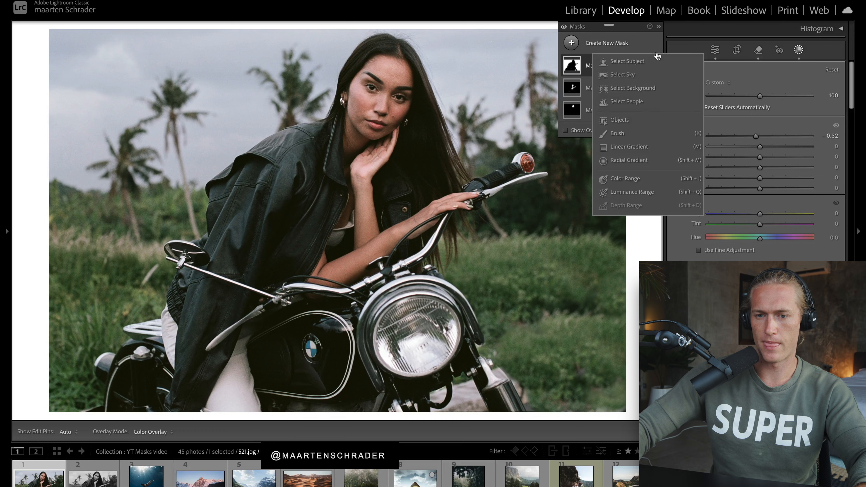
left_click(627, 62)
left_click_drag(764, 148, 762, 152)
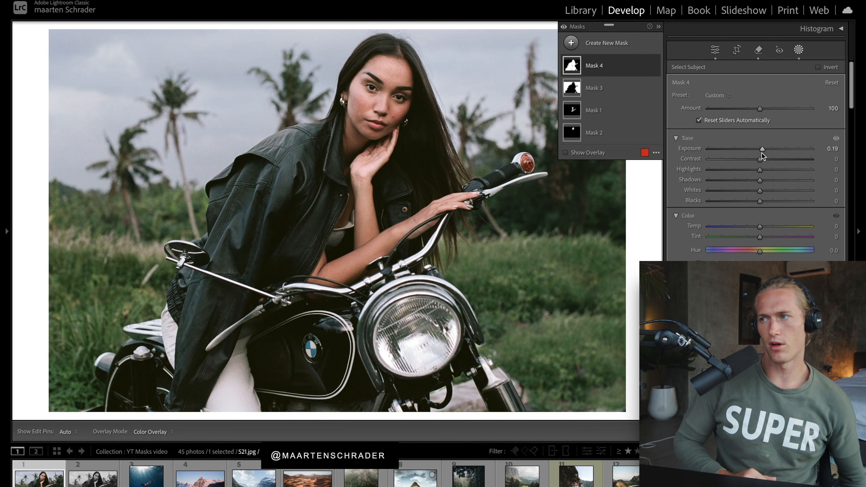
key("ctrl+z")
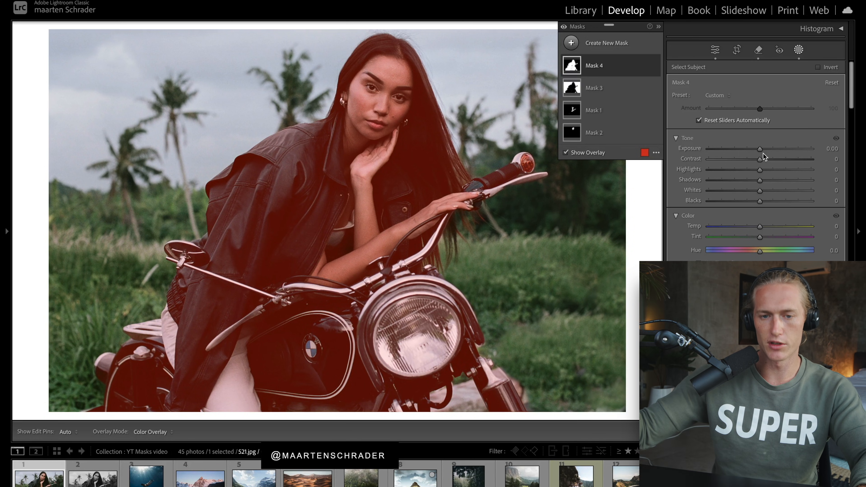
left_click(565, 153)
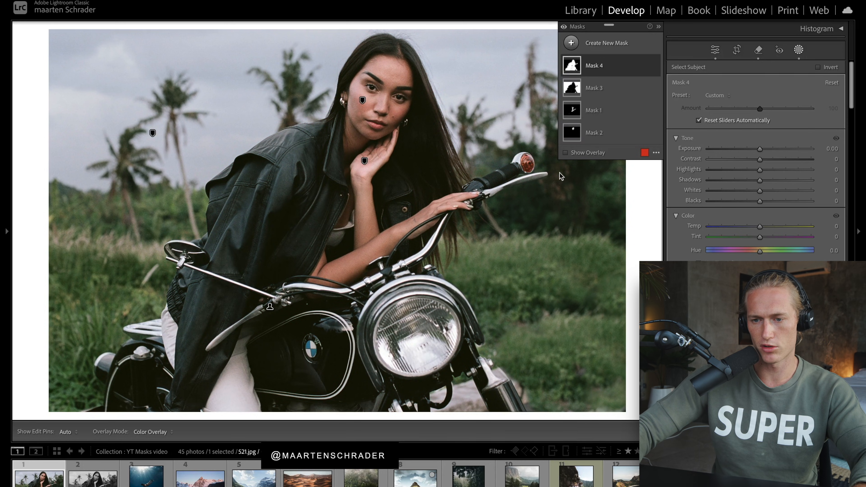
right_click(574, 63)
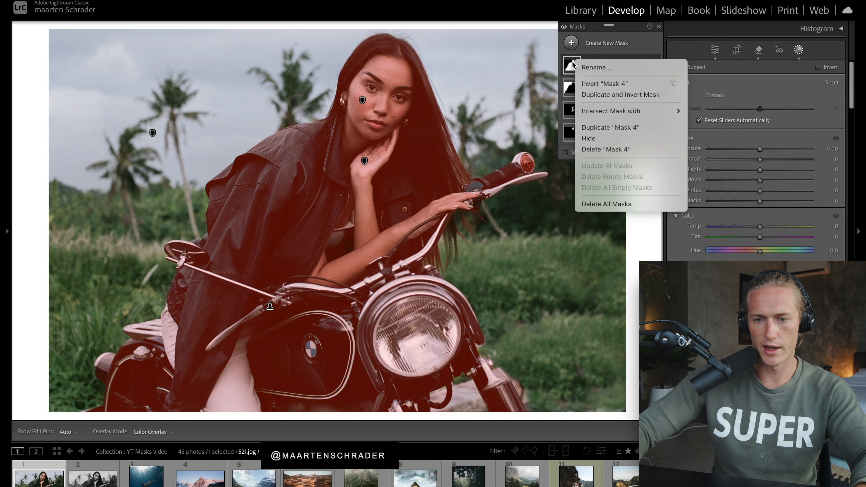
left_click(608, 149)
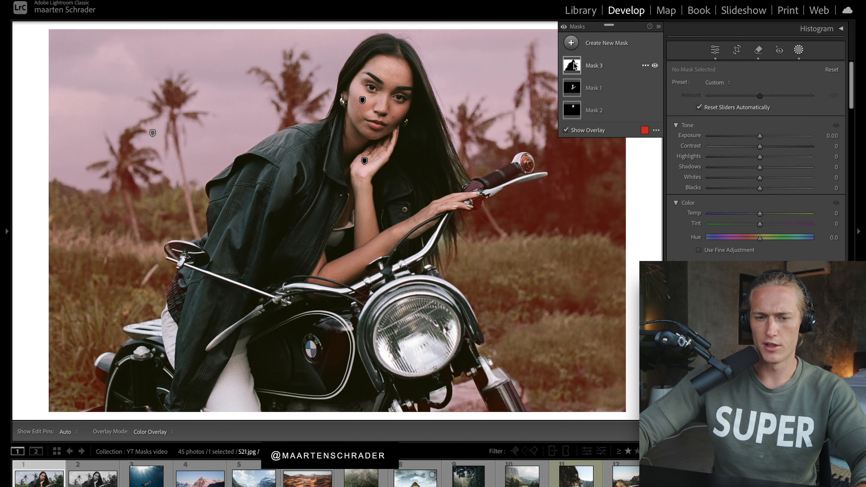
Compare the photo with and without the background mask's adjustment.
left_click(654, 65)
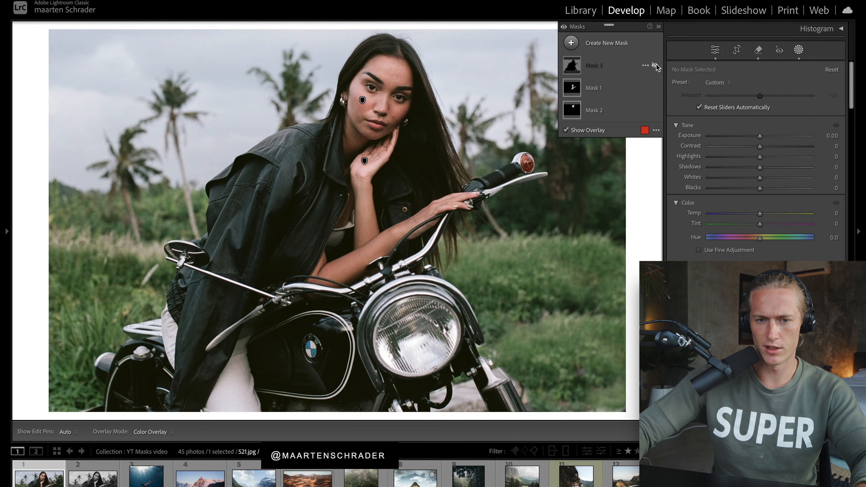
left_click(655, 65)
left_click(654, 65)
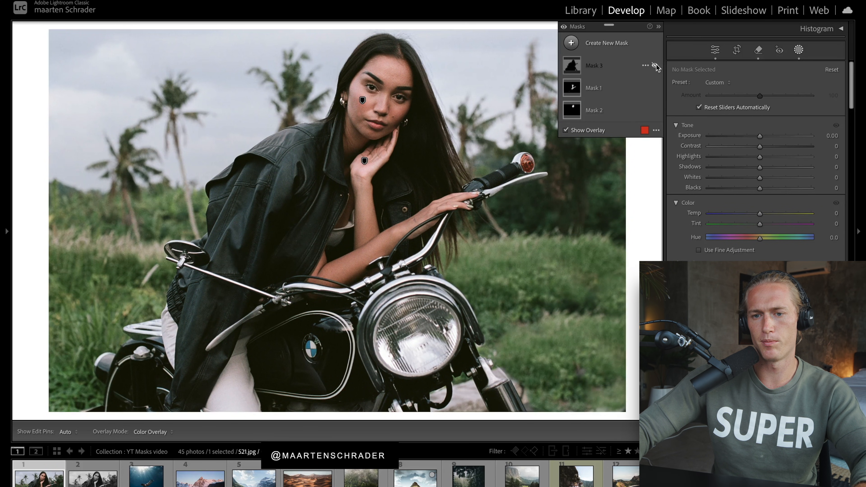
left_click(655, 65)
Collapse the mask list and compare the photo with all masks hidden and shown.
left_click(659, 26)
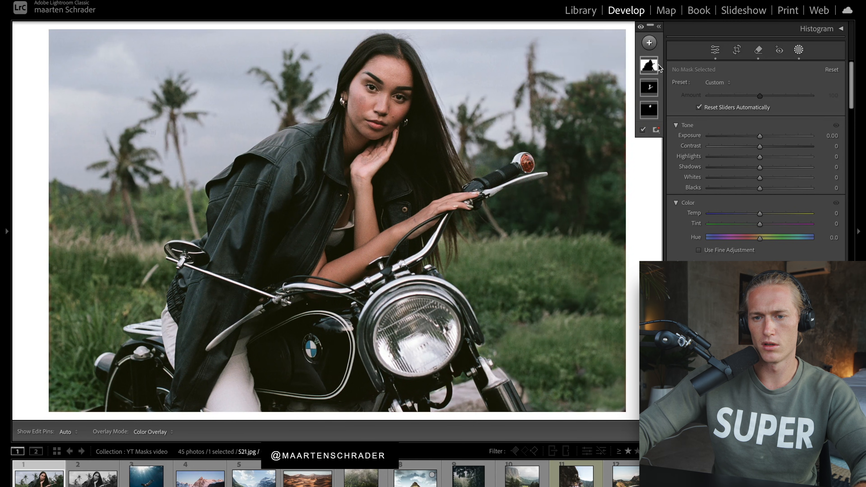
left_click(640, 27)
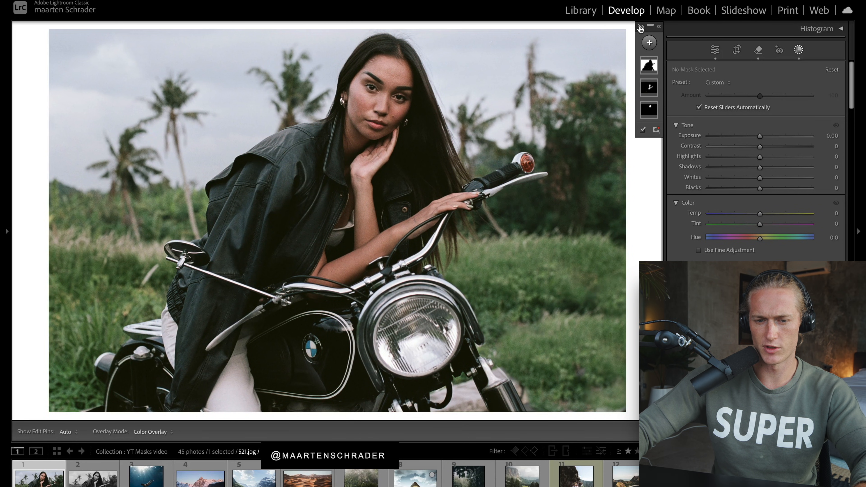
left_click(639, 28)
left_click(640, 28)
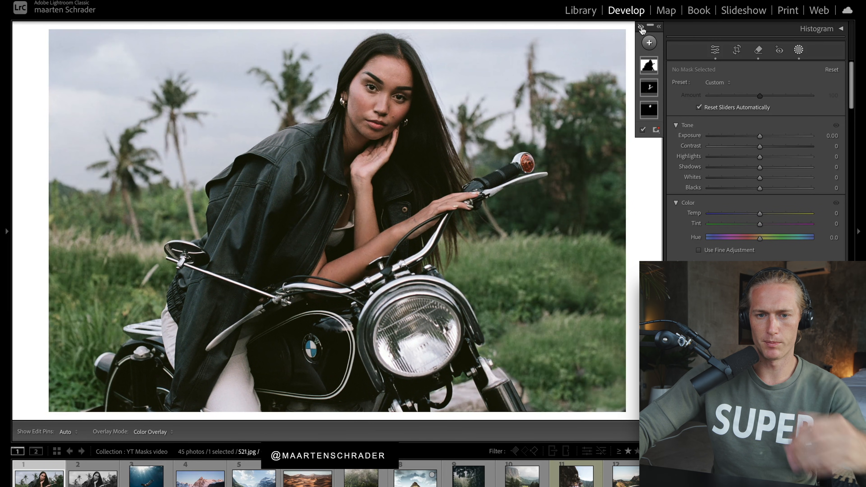
left_click(640, 28)
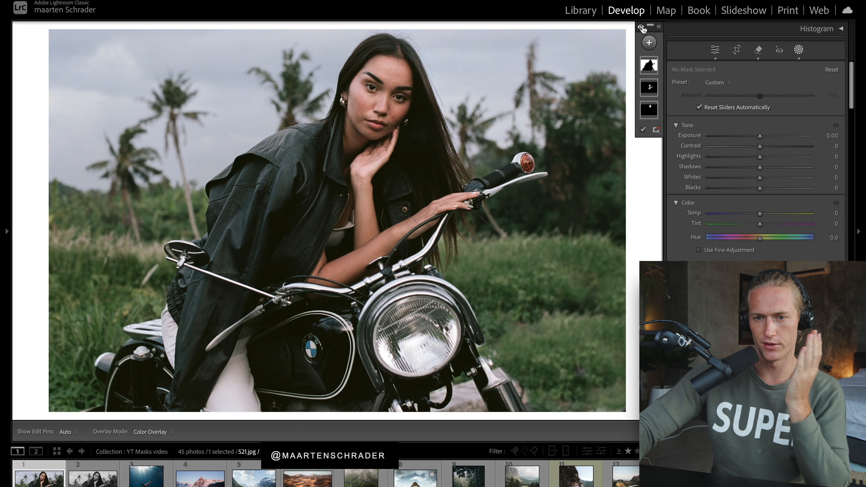
left_click(641, 28)
left_click(640, 29)
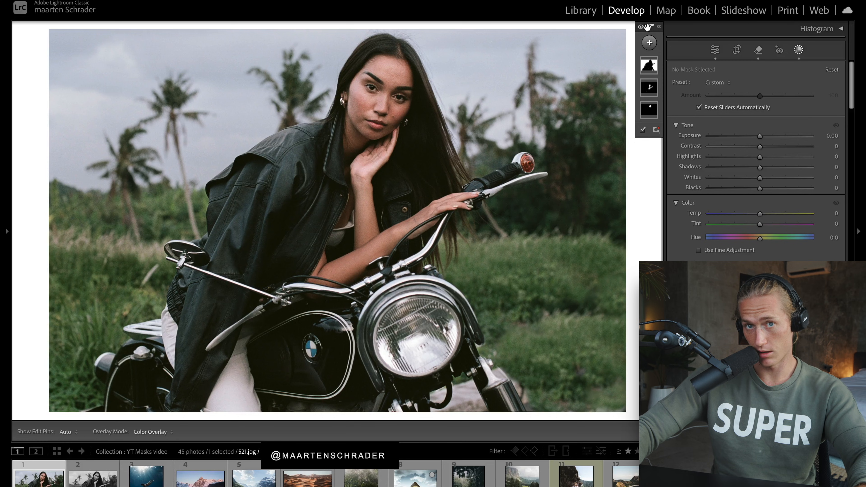
Create a Select People mask of the woman's Eye Sclera, and set its Temp to -4.
left_click(649, 90)
left_click(686, 90)
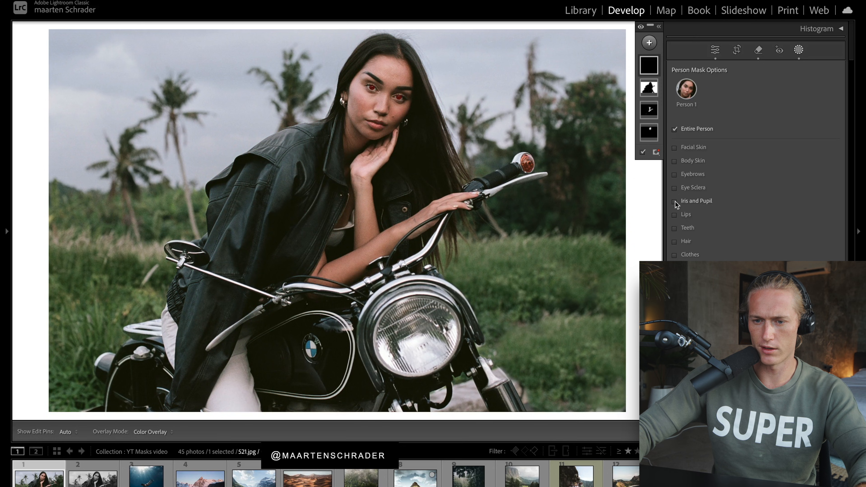
left_click(673, 189)
left_click(818, 286)
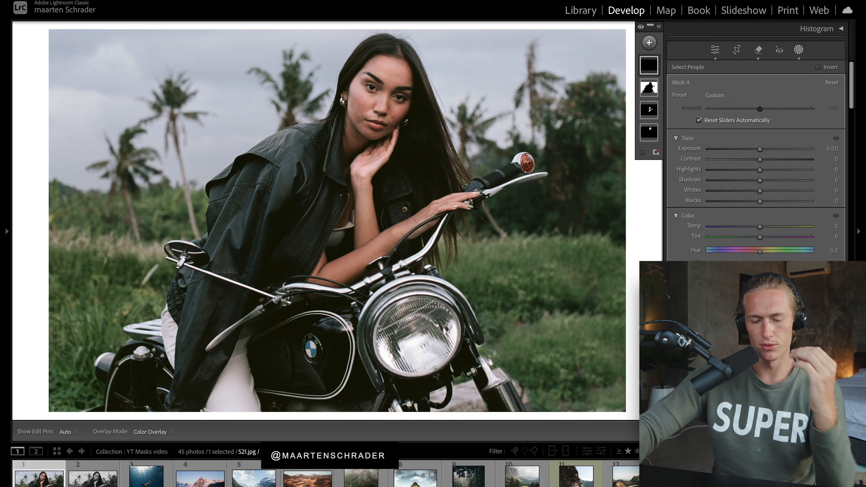
mouse_move(759, 226)
left_mouse_down()
mouse_move(739, 222)
mouse_move(757, 228)
left_mouse_up()
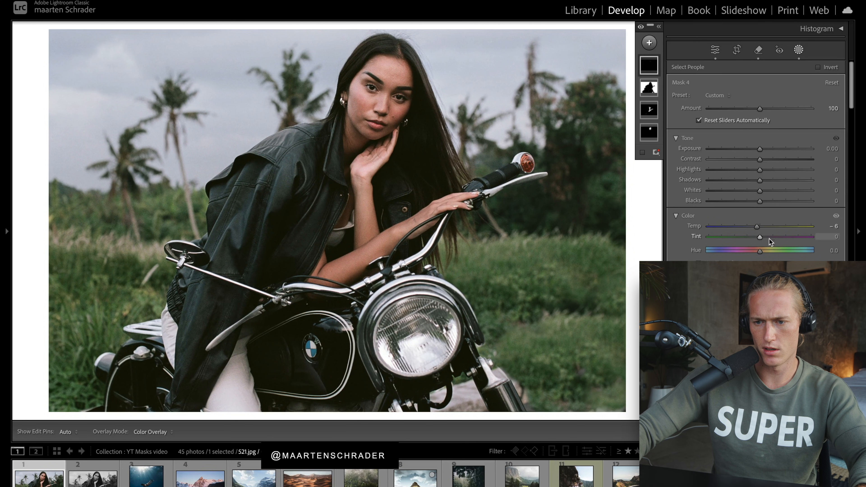
left_click(757, 225)
left_click_drag(757, 225, 758, 225)
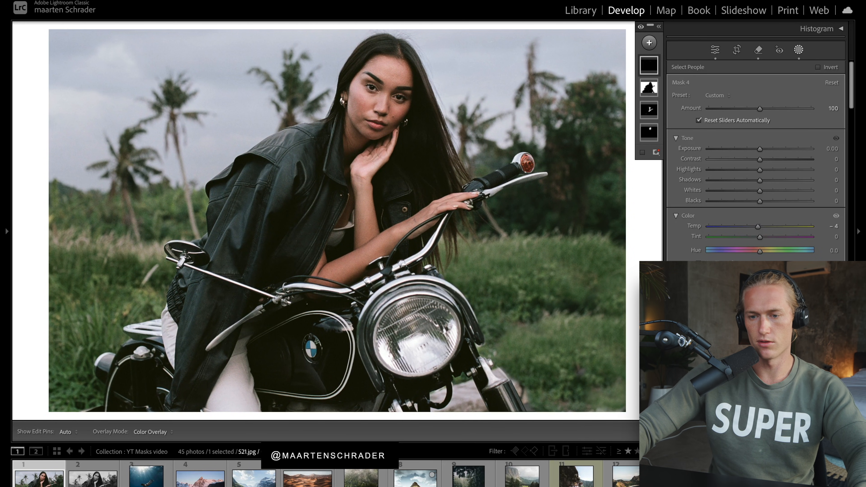
Create a Luminance Range mask sampled from the woman's dark hair, narrow its upper limit to 2/23, and turn off the overlay.
left_click(649, 42)
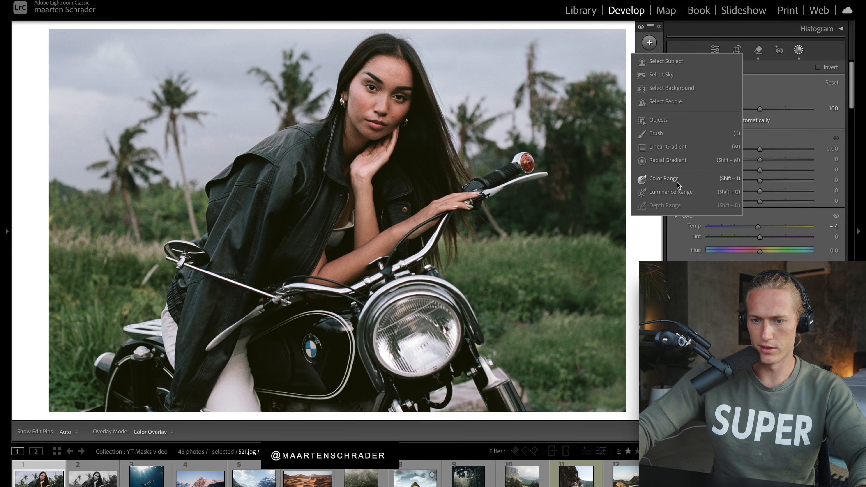
left_click(678, 191)
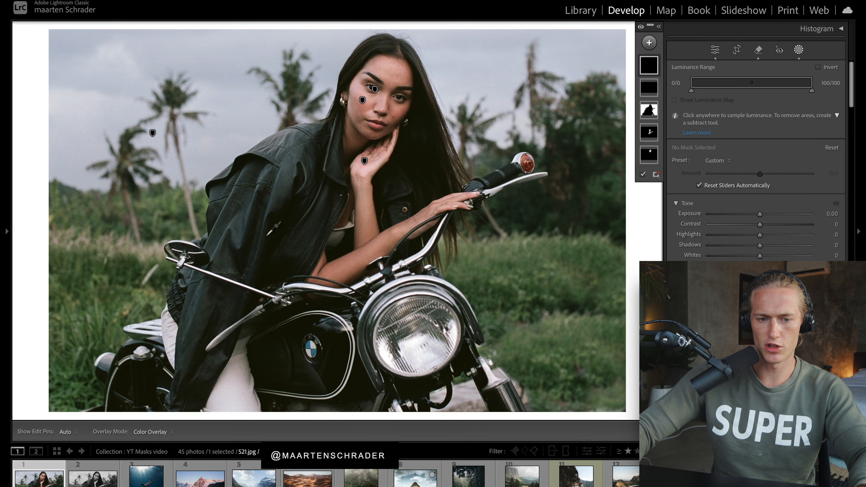
left_click(429, 160)
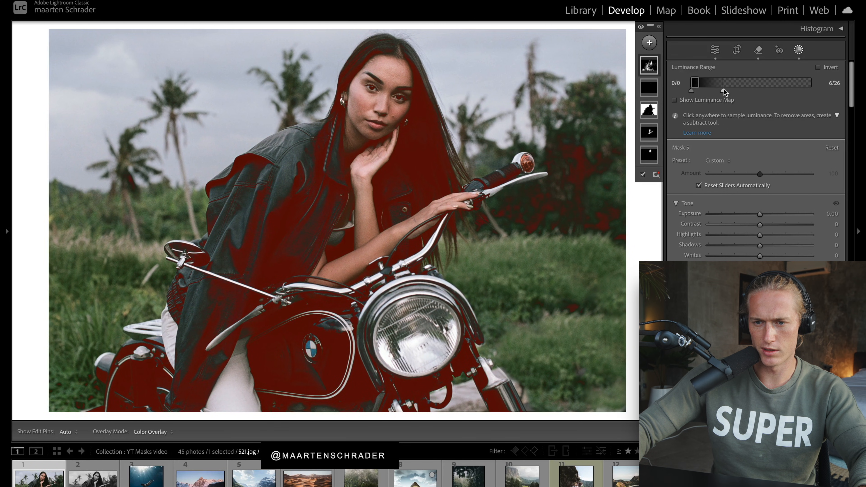
mouse_move(723, 90)
left_mouse_down()
mouse_move(734, 89)
mouse_move(719, 94)
left_mouse_up()
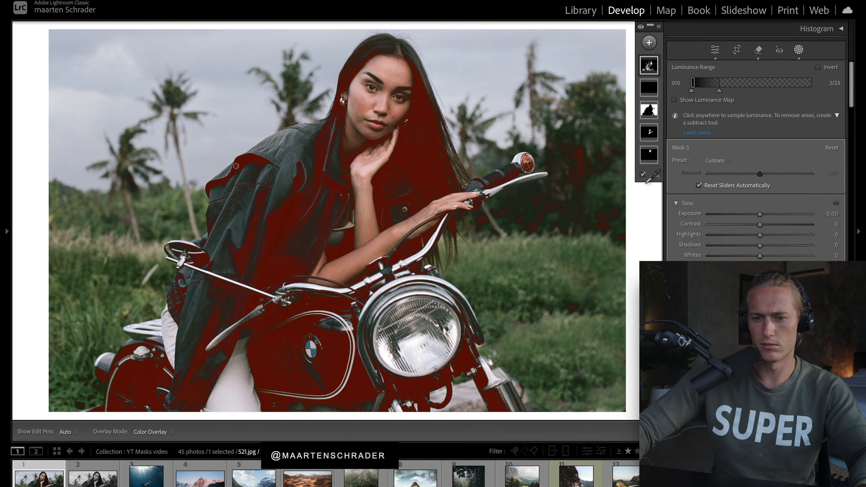
left_click(642, 175)
Cool the dark-tones luminance mask by setting its Temp to -16.
scroll(767, 225, "down", 3)
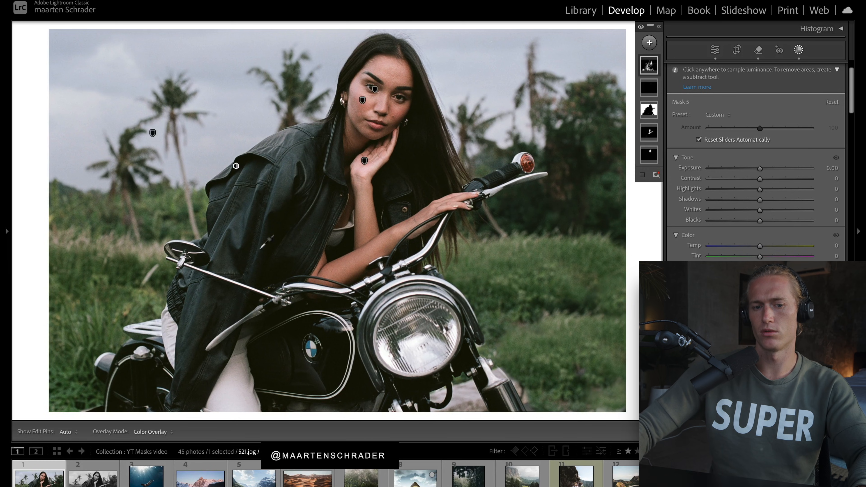
left_click_drag(759, 246, 761, 248)
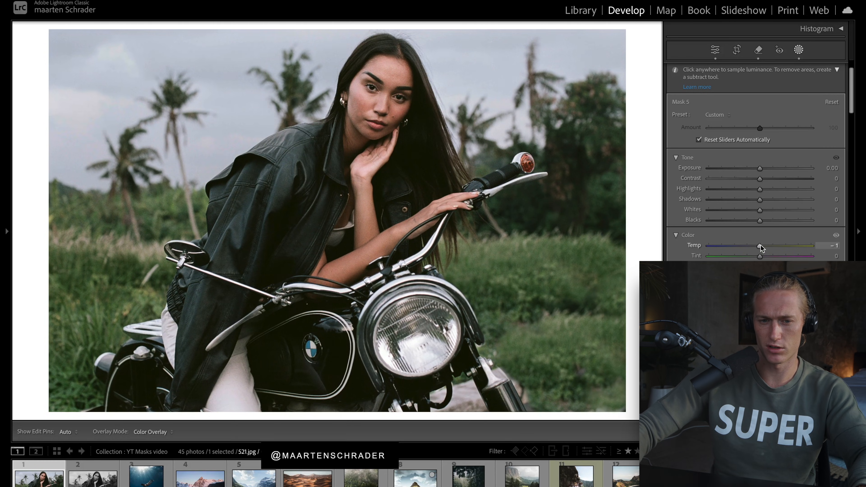
left_click_drag(858, 244, 634, 256)
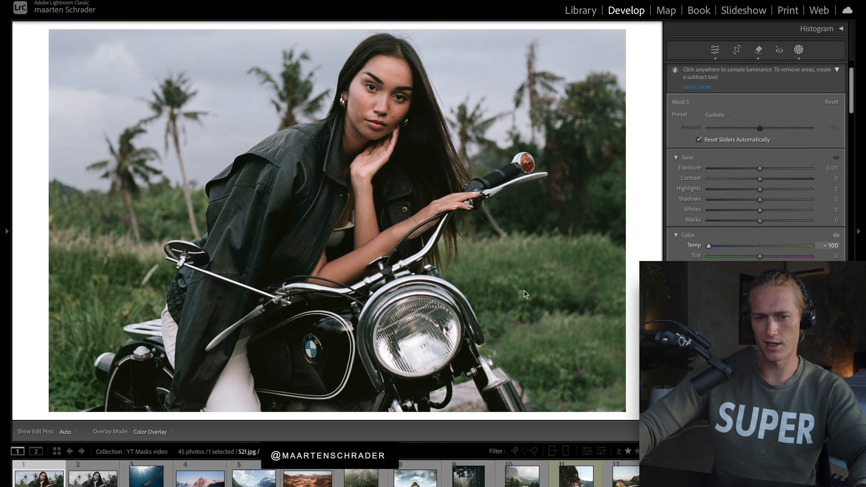
left_click(754, 245)
left_click_drag(755, 258, 752, 255)
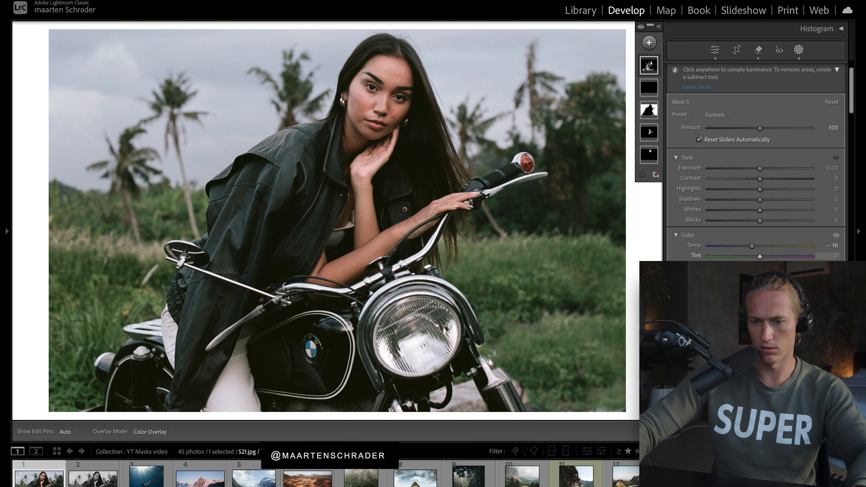
left_click_drag(760, 300, 758, 300)
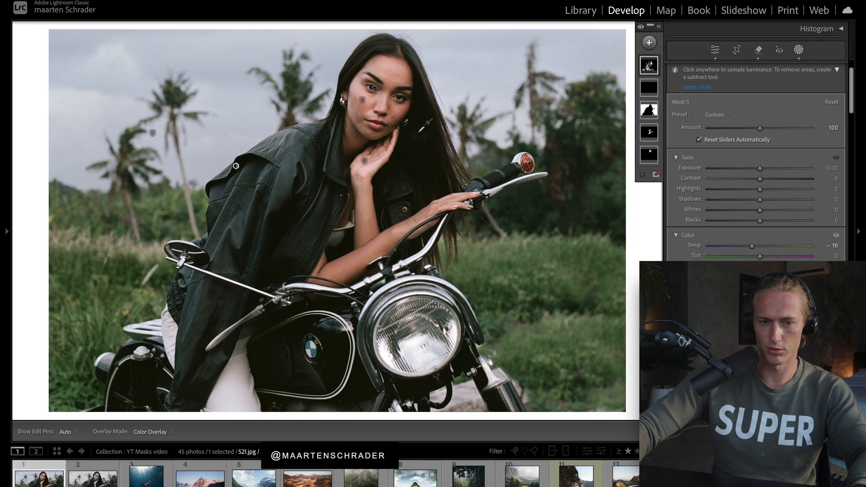
Add a second Luminance Range, sampled from the leather jacket, to the dark-tones mask.
mouse_move(651, 68)
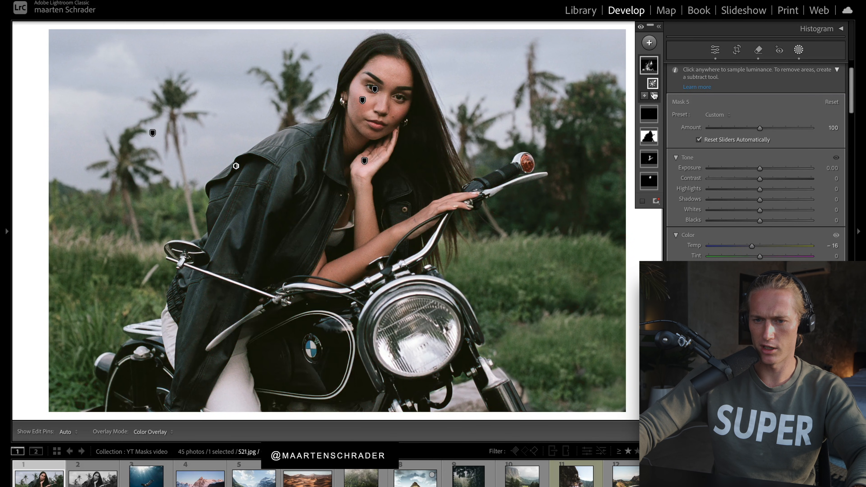
left_click(644, 95)
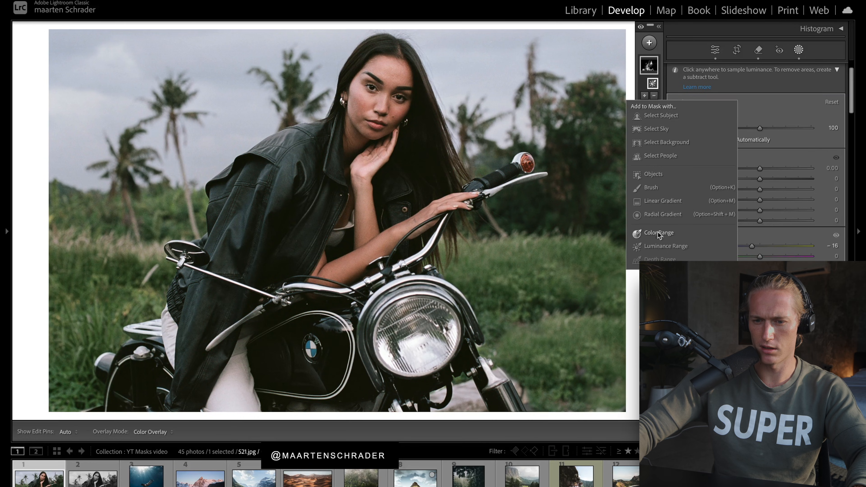
left_click(659, 246)
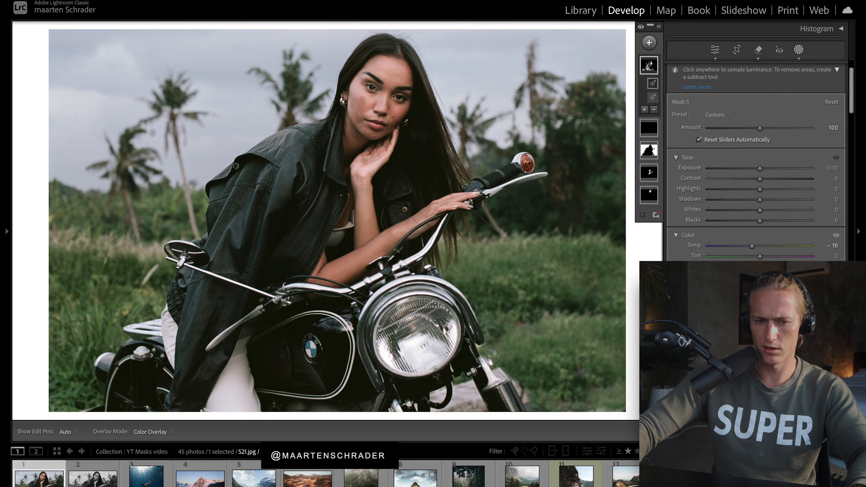
left_click_drag(277, 223, 303, 207)
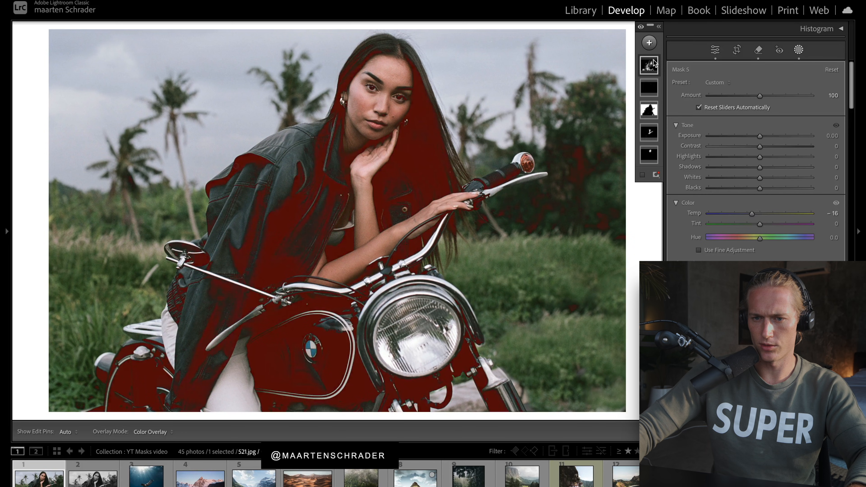
Expand the mask list and compare the photo with the dark-tones luminance mask hidden and shown.
left_click(658, 26)
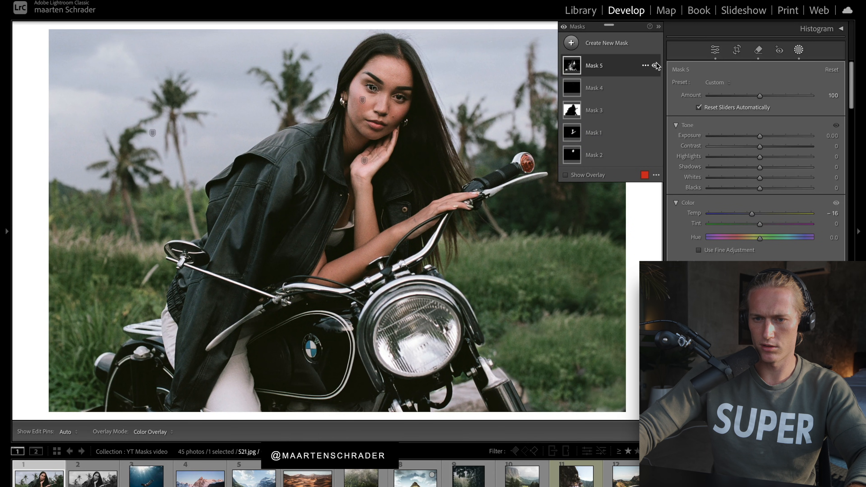
left_click(655, 65)
left_click(654, 66)
left_click(654, 65)
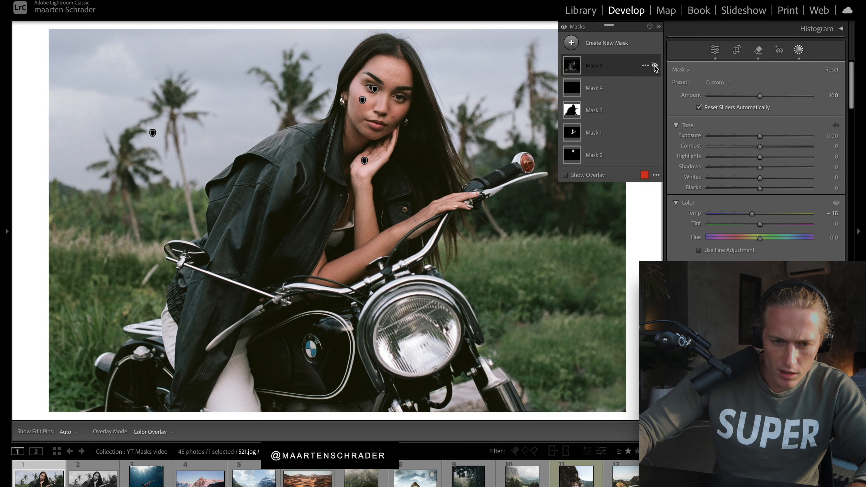
left_click(654, 65)
left_click(654, 66)
left_click(654, 65)
left_click(654, 66)
left_click(655, 65)
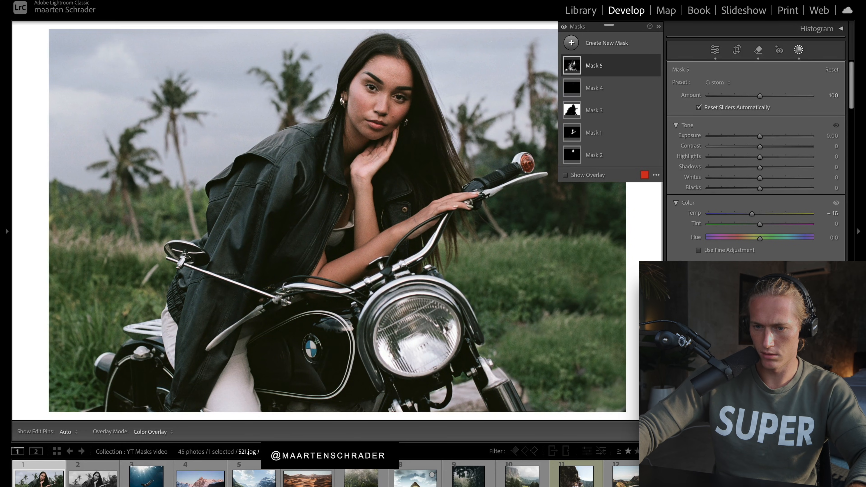
left_click(655, 66)
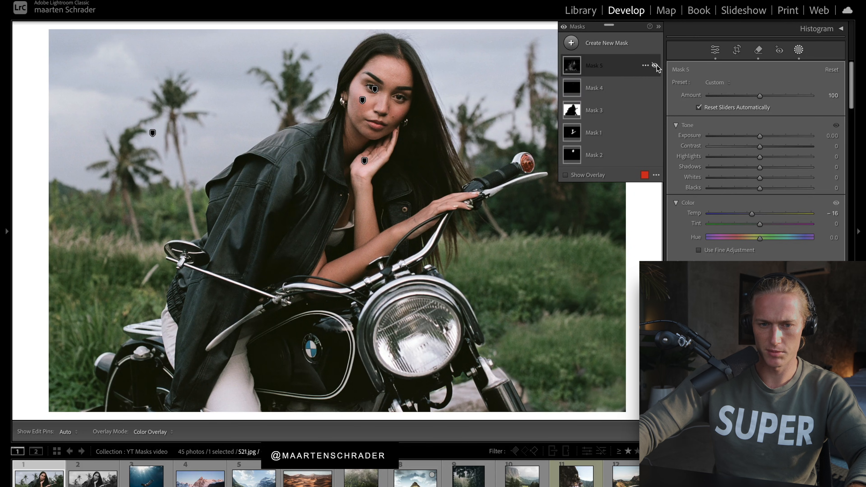
Show Mask 5 again and widen its Luminance Range upper limit to 17/30, checking the coverage with the overlay.
left_click(655, 65)
left_click(630, 66)
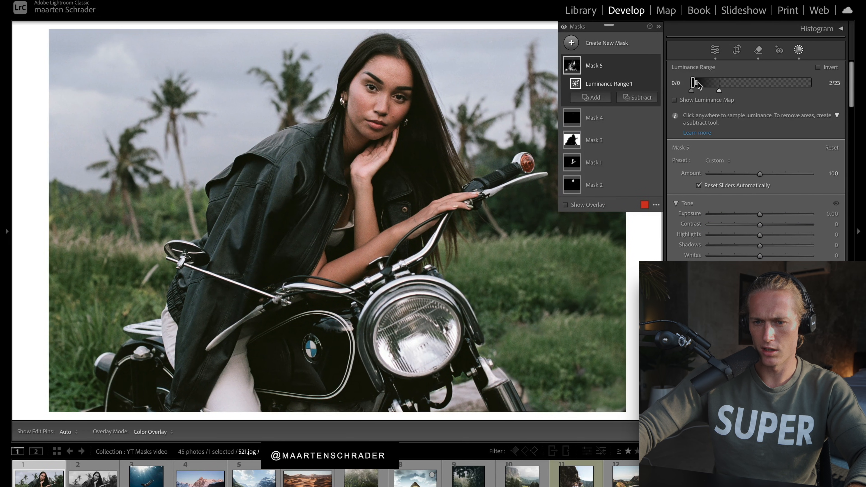
left_click_drag(697, 86, 729, 85)
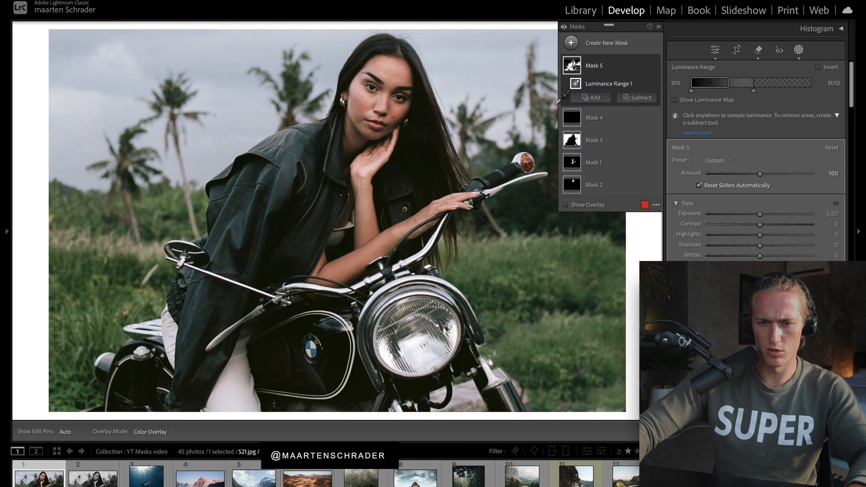
left_click(565, 205)
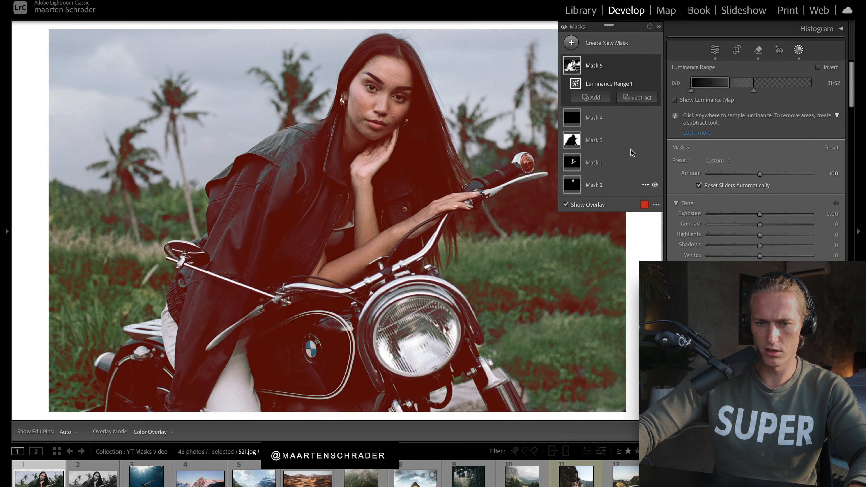
mouse_move(729, 83)
left_mouse_down()
mouse_move(713, 84)
mouse_move(742, 90)
mouse_move(720, 88)
mouse_move(727, 91)
left_mouse_up()
key("o")
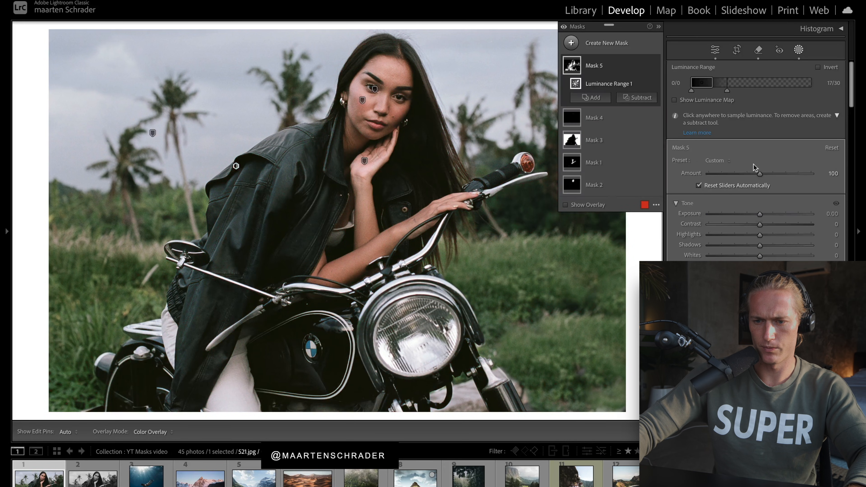
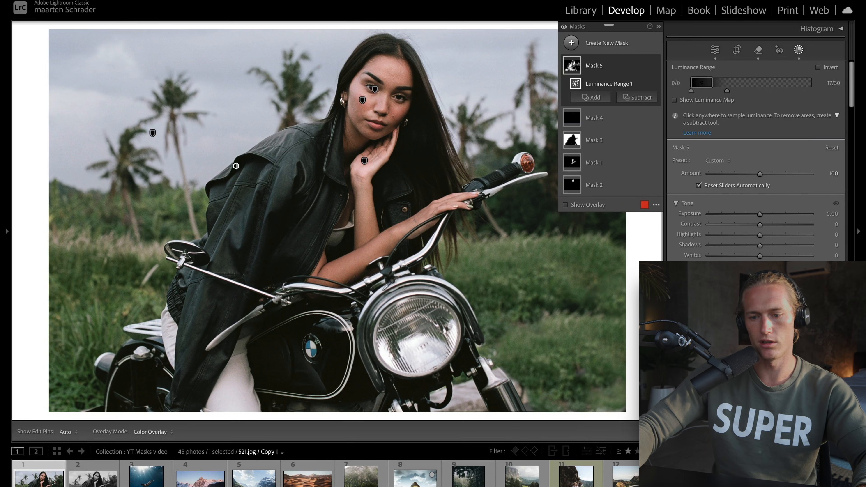
Leave masking and try raising the motorcycle portrait's global Whites to +22.
key("super+Tab")
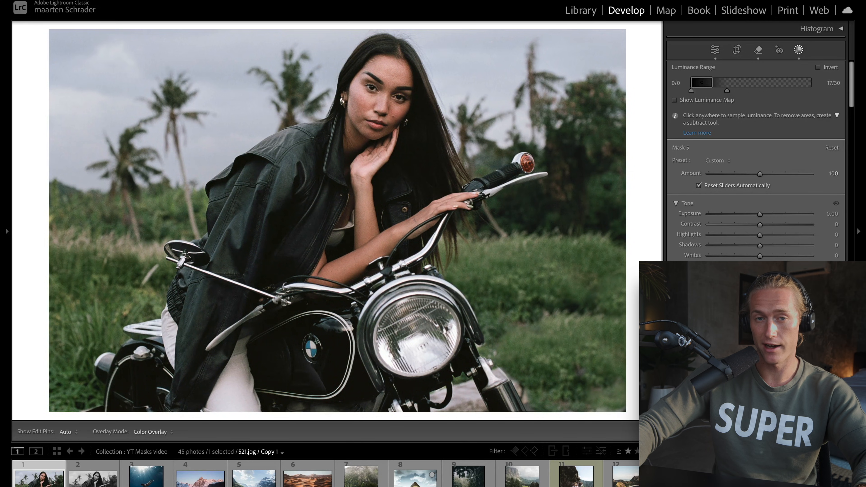
left_click(858, 76)
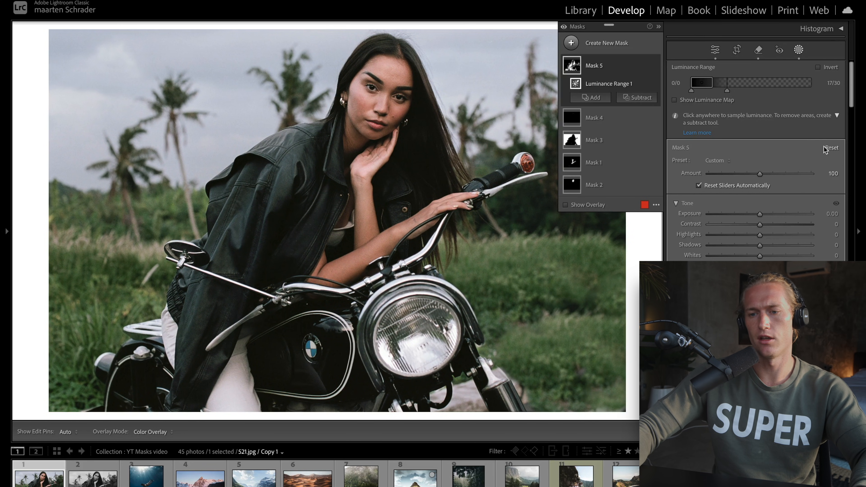
key("shift+w")
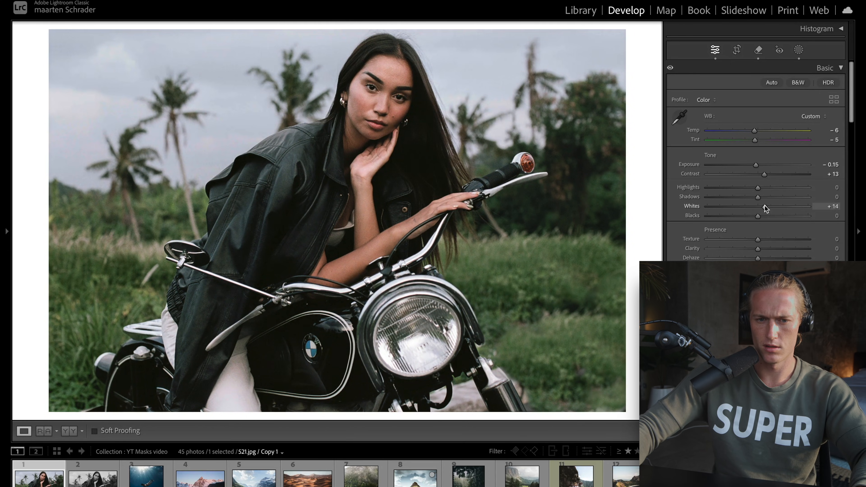
mouse_move(764, 205)
left_mouse_down()
mouse_move(775, 205)
mouse_move(768, 205)
left_mouse_up()
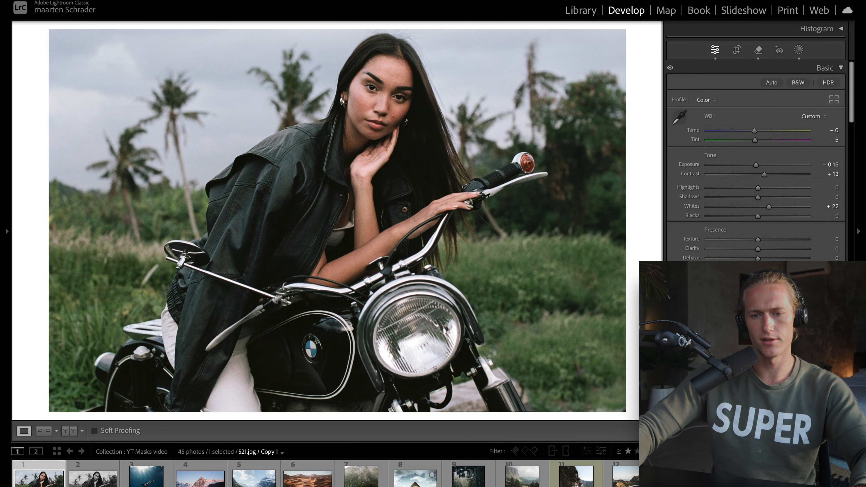
Review the Remove tool's spots and compare the edited portrait with its original, including by resetting all edits and undoing the reset.
left_click(757, 51)
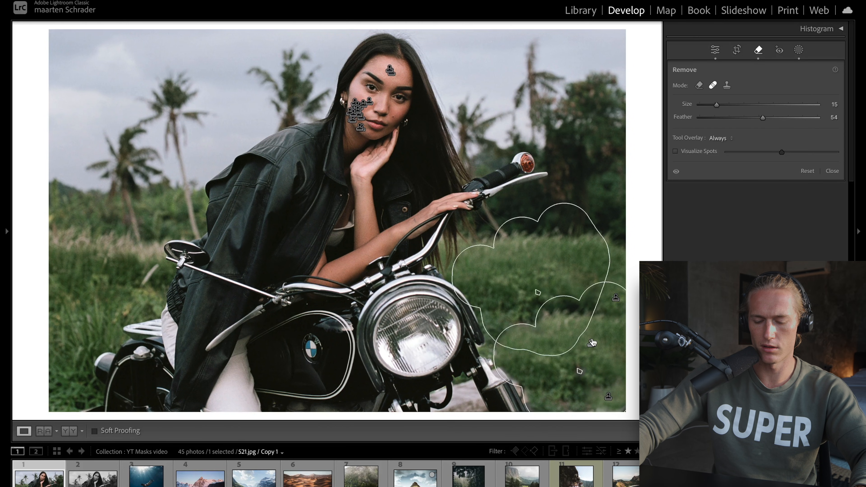
key("backslash")
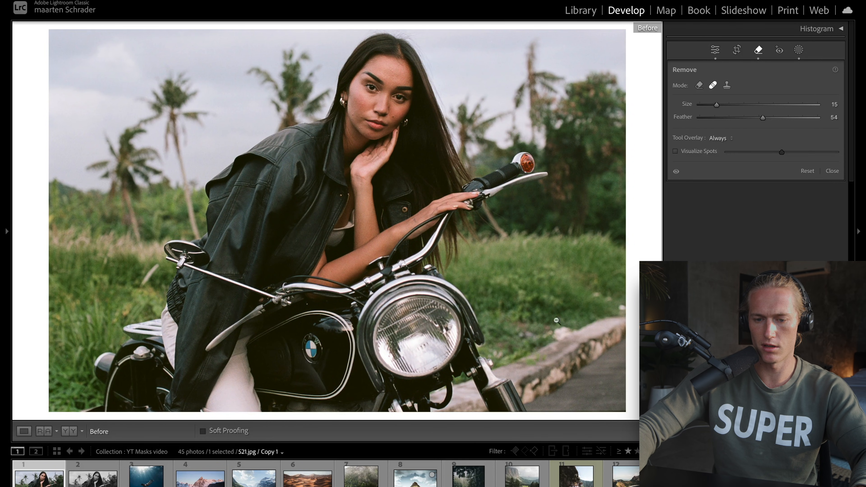
key("backslash")
key("q")
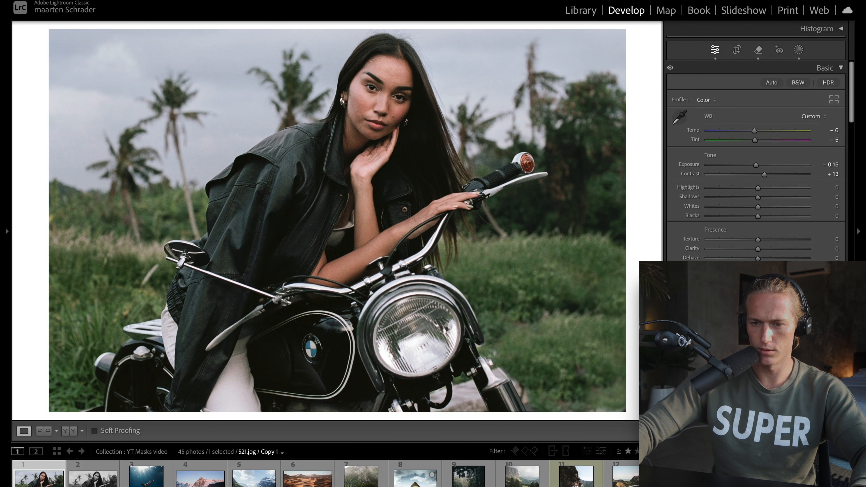
key("super+shift+r")
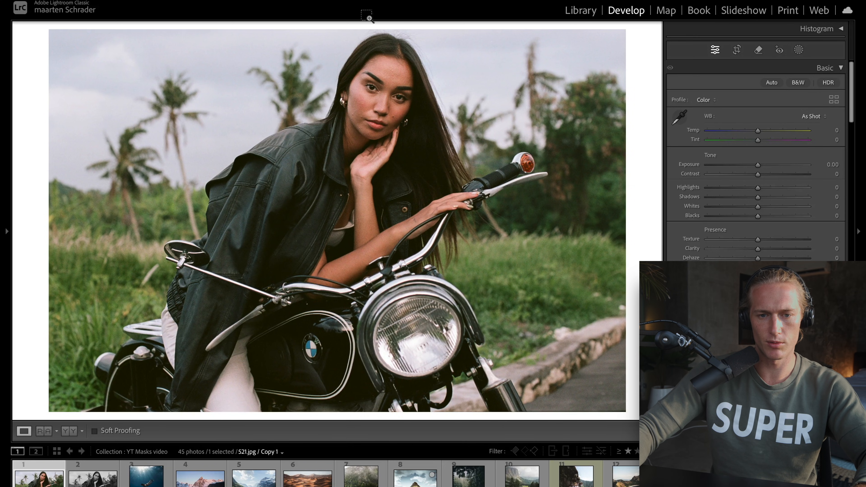
key("super+z")
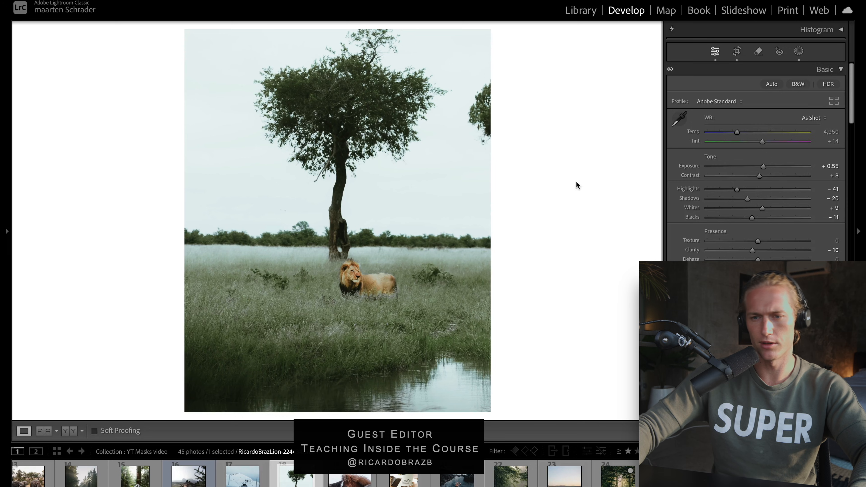
Open the lion photo's masks, select the foreground linear gradient, and compare the image with Mask 3 hidden and shown.
left_click(798, 52)
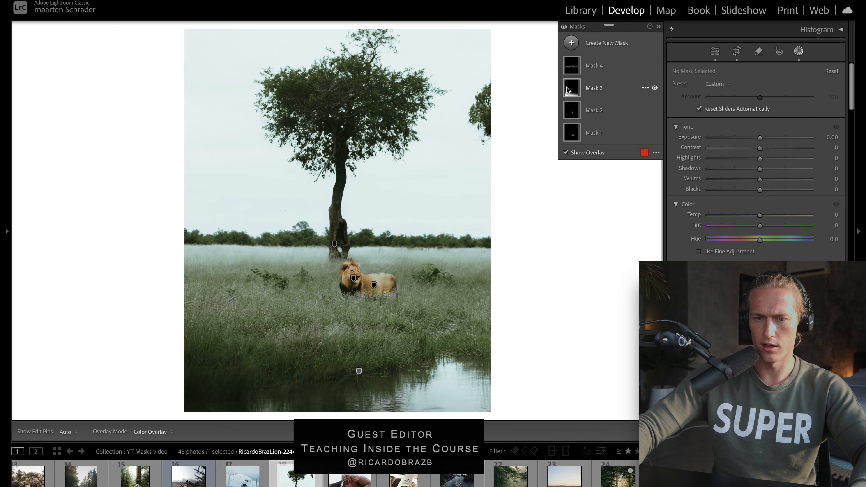
left_click(359, 371)
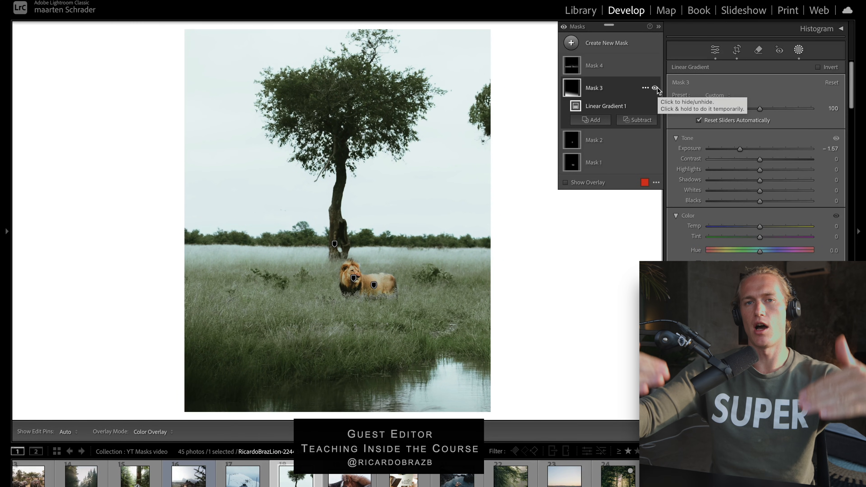
left_click(654, 88)
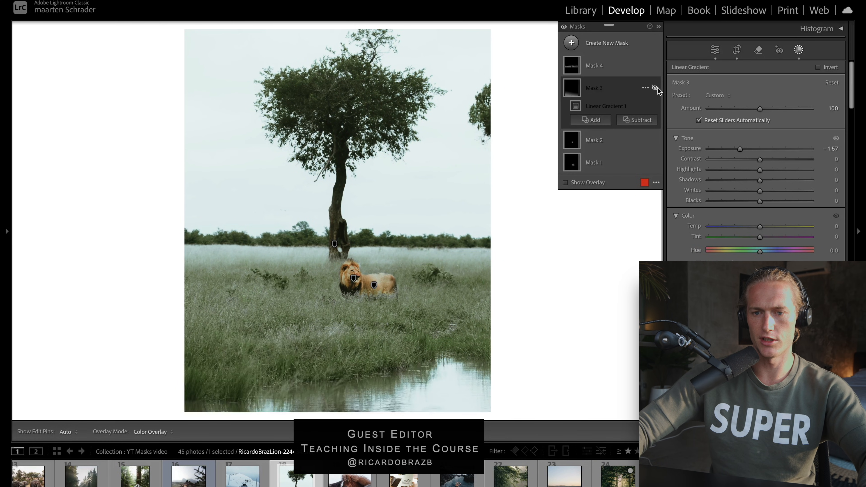
left_click(655, 87)
left_click(654, 88)
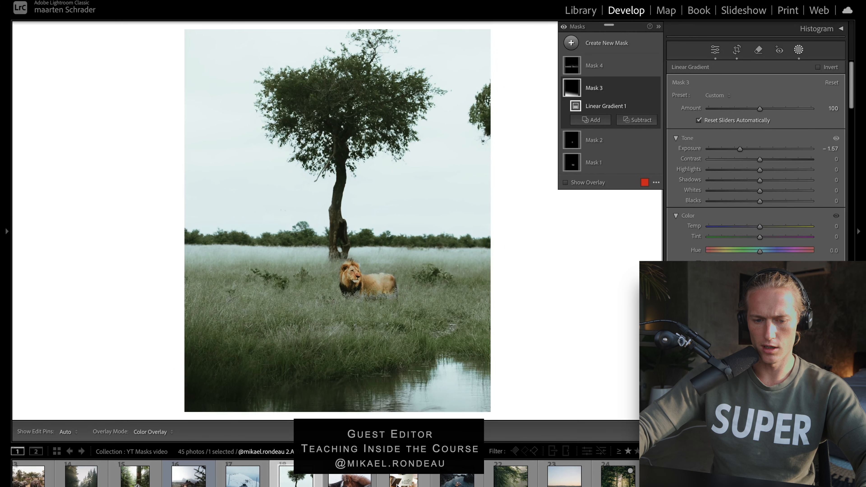
Open the travel-book photo, inspect its radial gradient settings, and compare the image with Mask 1 hidden and shown.
left_click(403, 479)
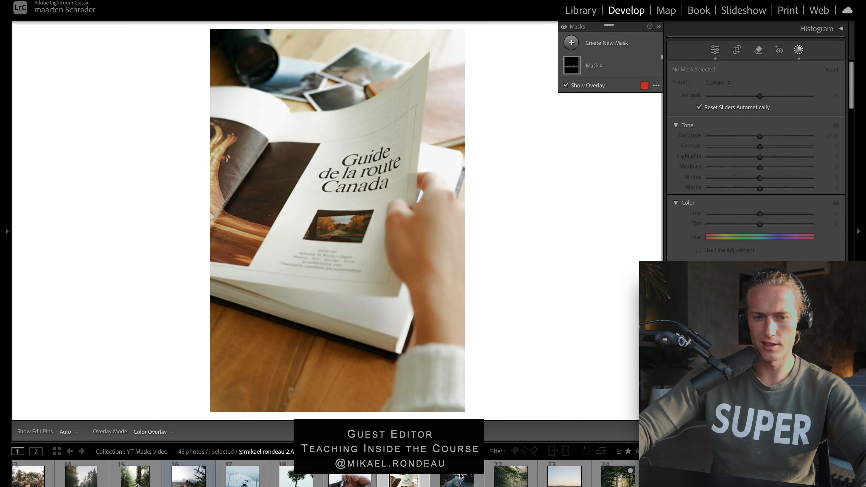
mouse_move(575, 75)
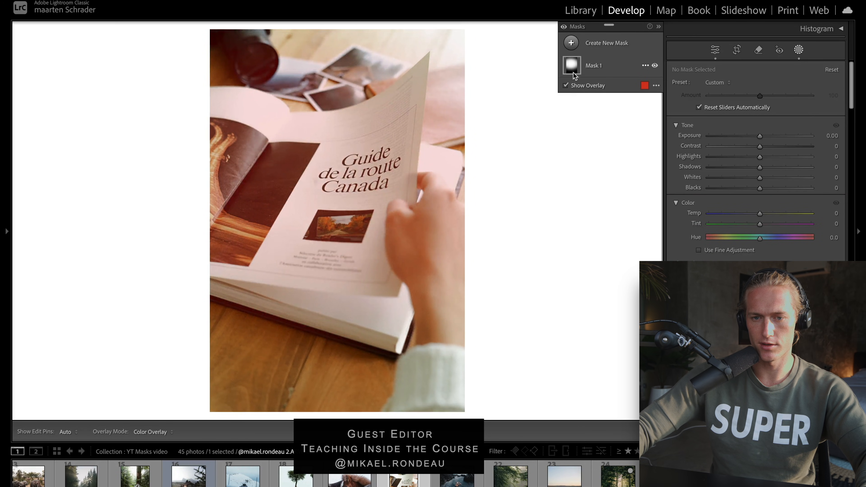
left_click(315, 181)
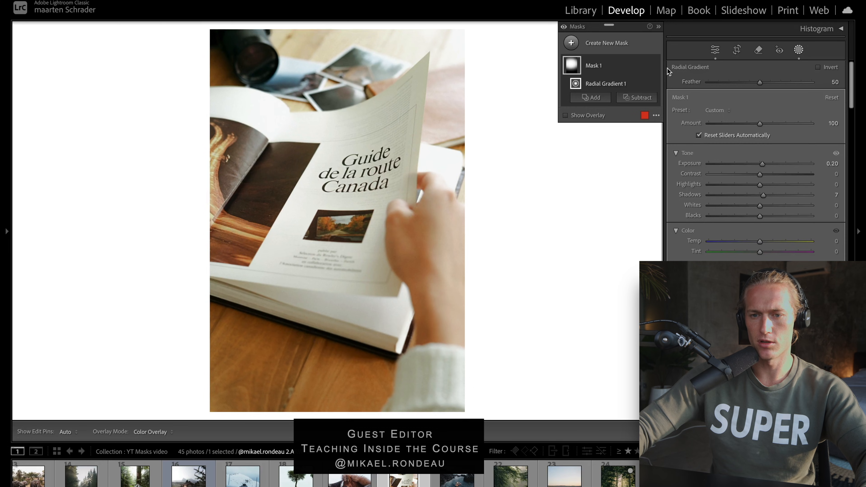
left_click(654, 66)
left_click(654, 66)
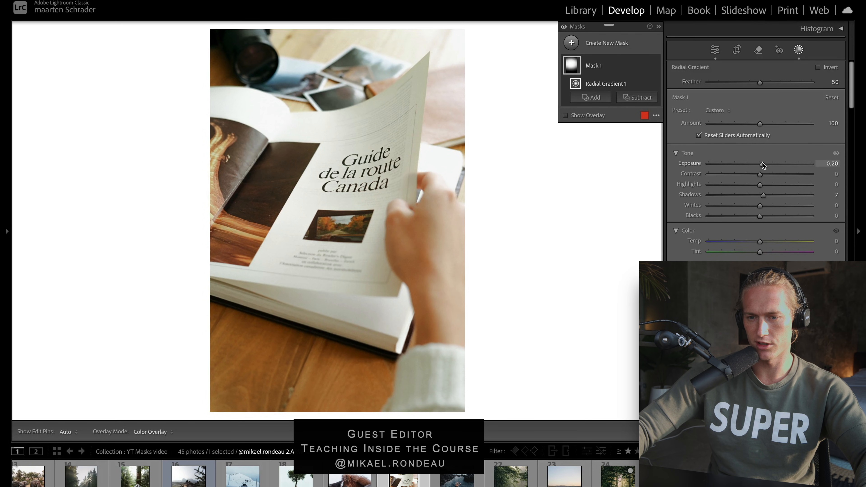
left_click(654, 66)
left_click(655, 66)
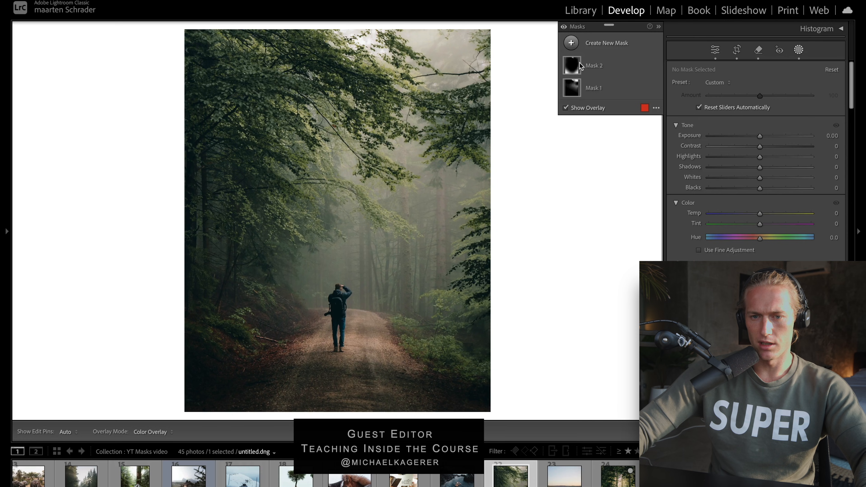
Select Mask 1 in the forest path photo and hide its Brush 1 component, comparing the effect.
left_click(572, 87)
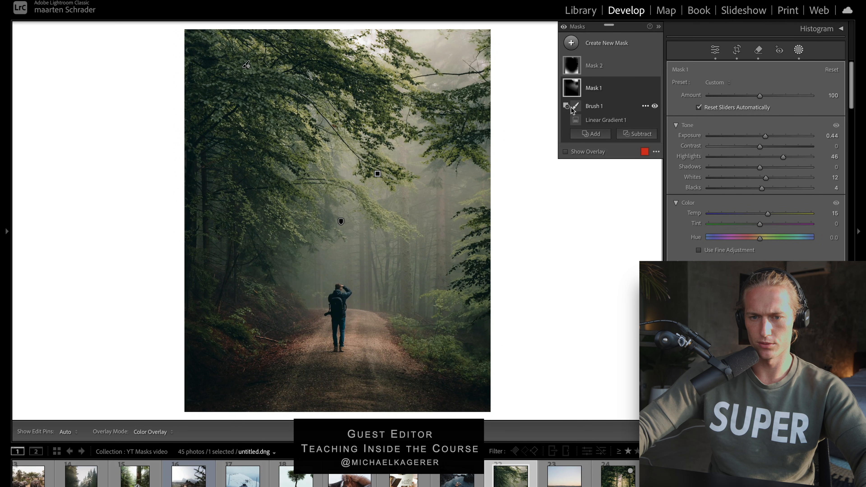
left_click(655, 106)
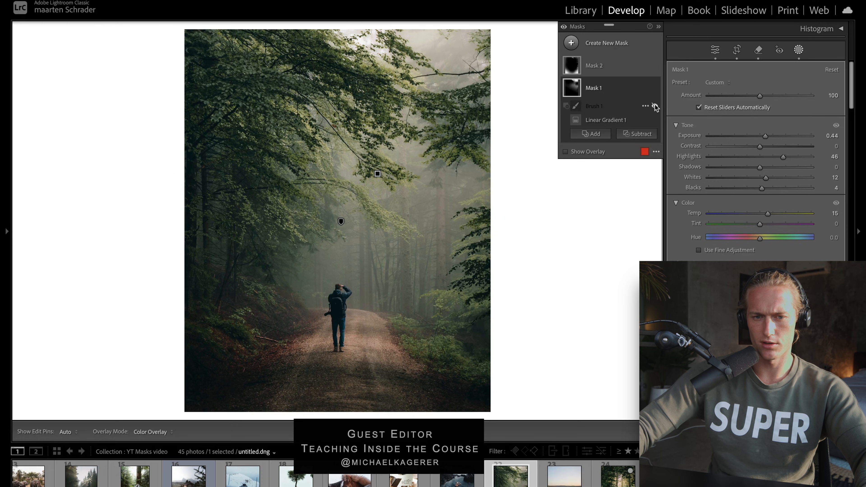
left_click(654, 105)
left_click(655, 105)
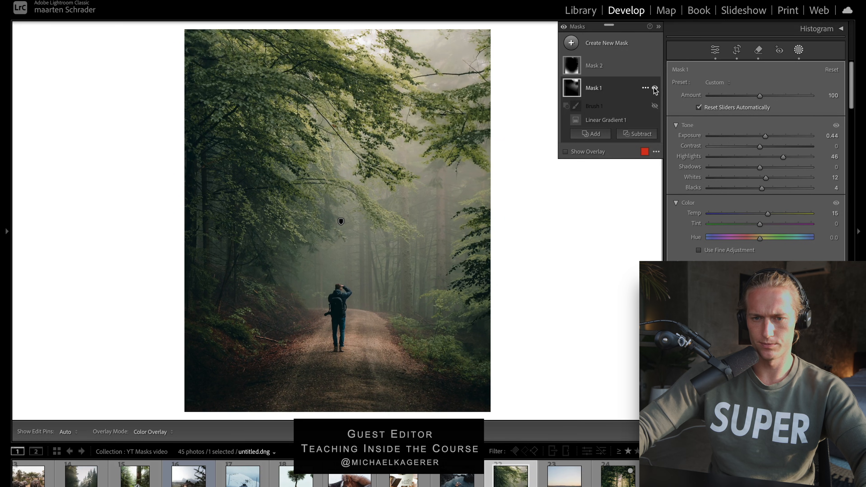
Compare the forest path photo with the whole of Mask 1 hidden and shown, and examine its coverage.
left_click(655, 88)
left_click(655, 88)
left_click(654, 88)
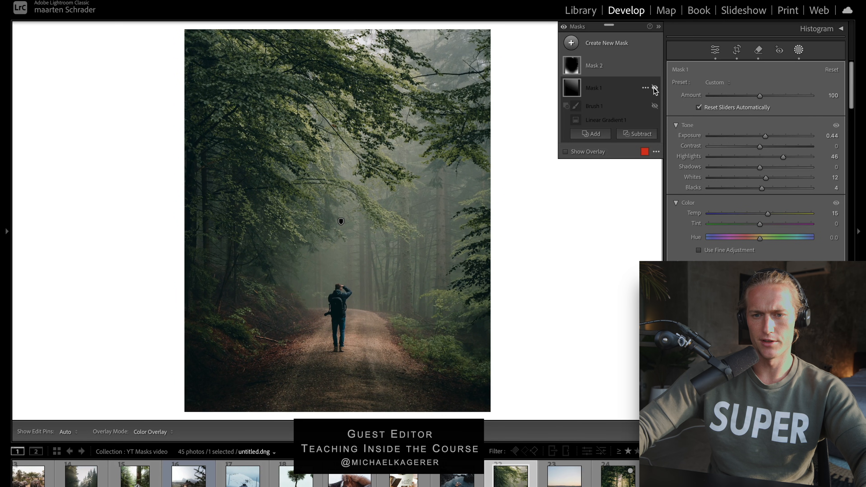
left_click(655, 87)
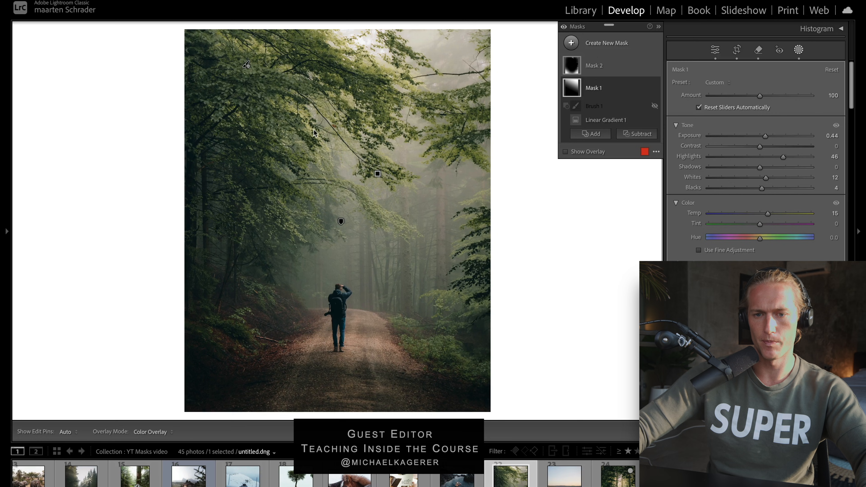
mouse_move(572, 93)
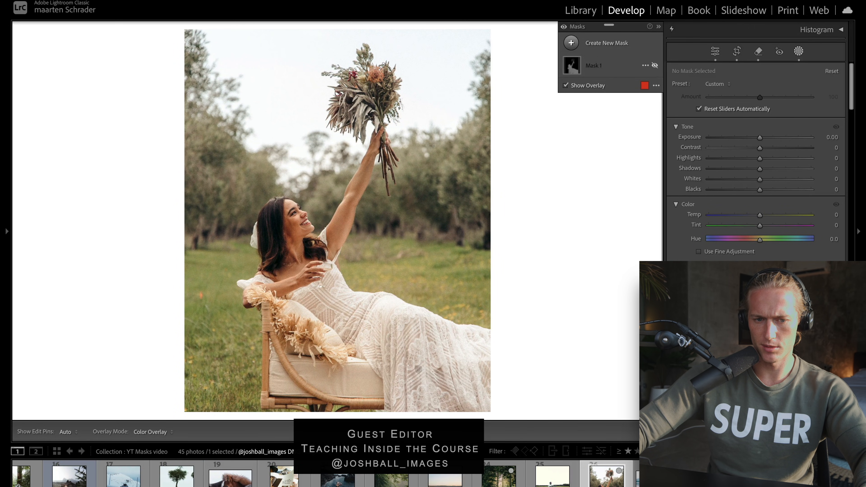
Compare the bride photo and the white horse photo, each with its Mask 1 hidden and shown.
left_click(654, 66)
left_click(655, 66)
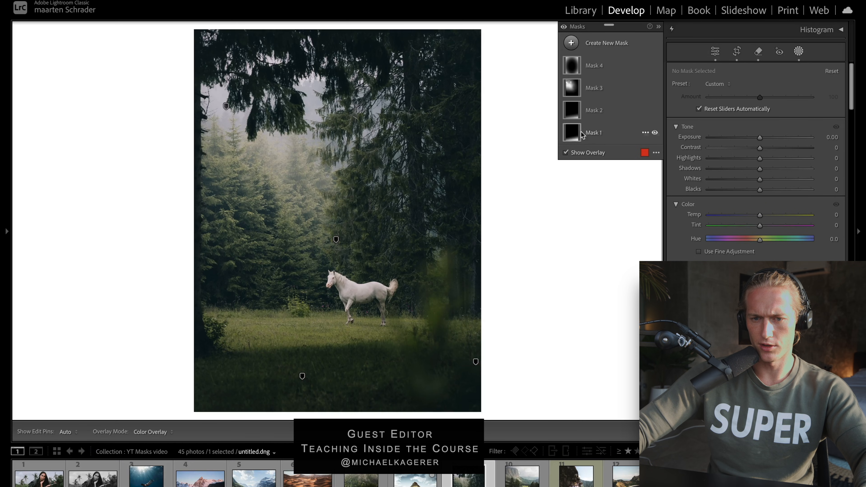
mouse_move(568, 140)
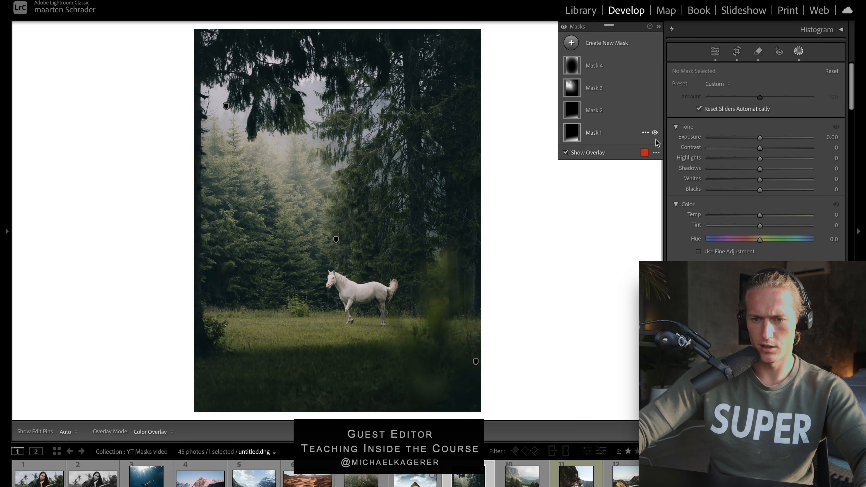
left_click(655, 132)
left_click(654, 133)
left_click(655, 132)
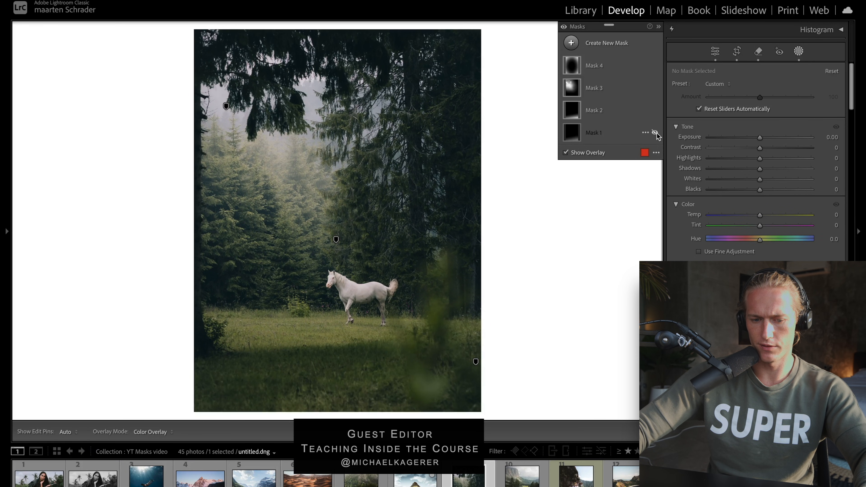
left_click(654, 132)
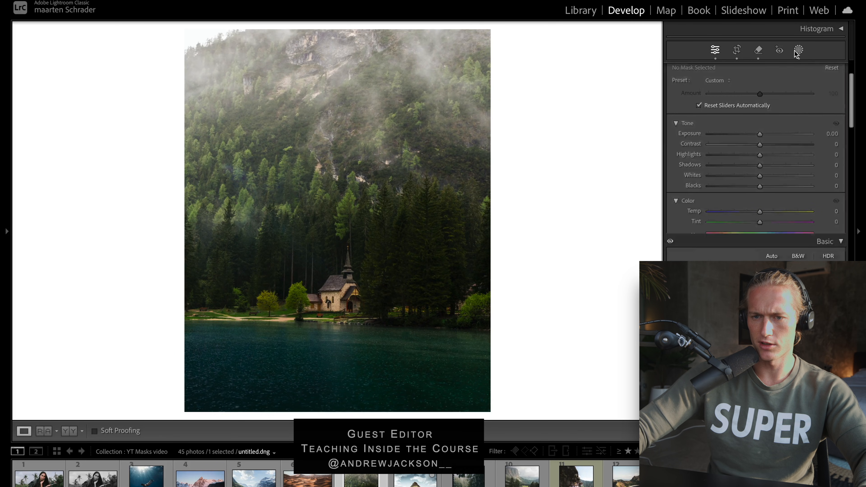
Open the lakeside church photo's masks and compare the image with all masks hidden and shown.
left_click(797, 51)
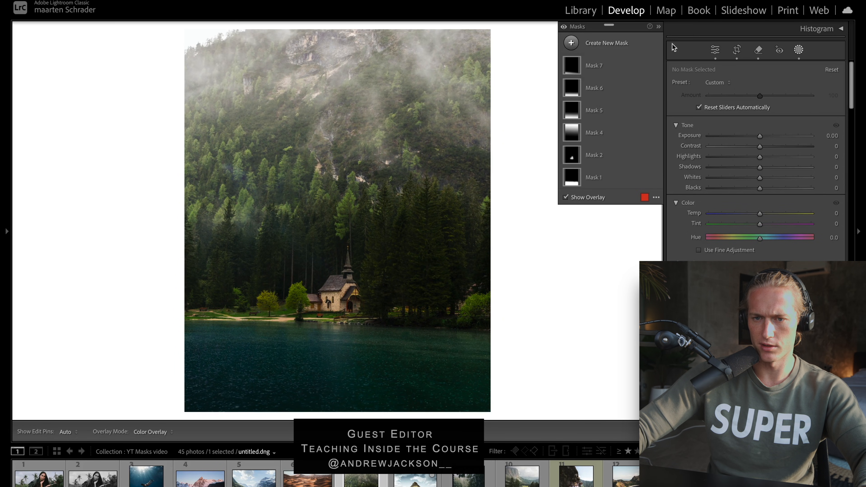
left_click(565, 27)
left_click(564, 27)
left_click(565, 27)
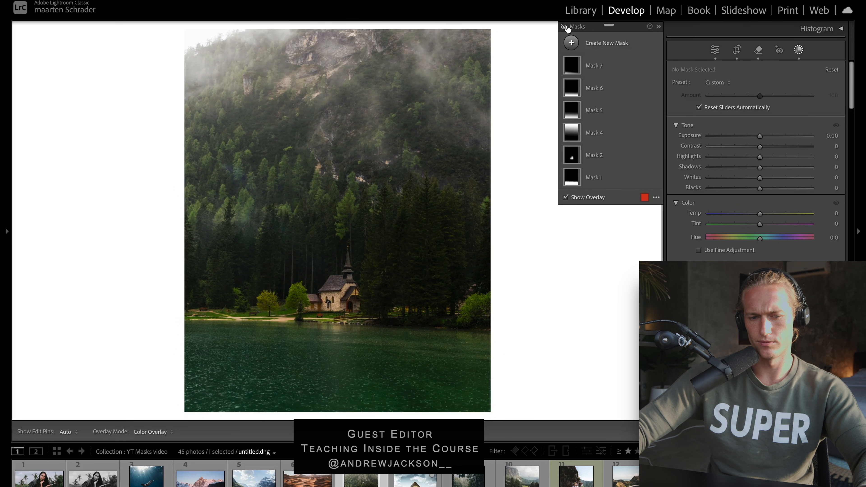
Repeat the comparison of the lakeside church photo with all masks hidden and shown.
left_click(564, 28)
left_click(565, 27)
left_click(564, 27)
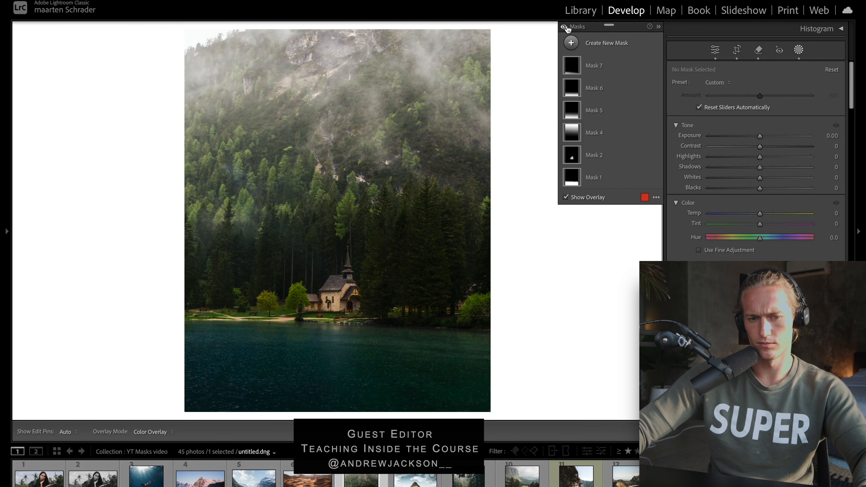
left_click(564, 27)
left_click(565, 27)
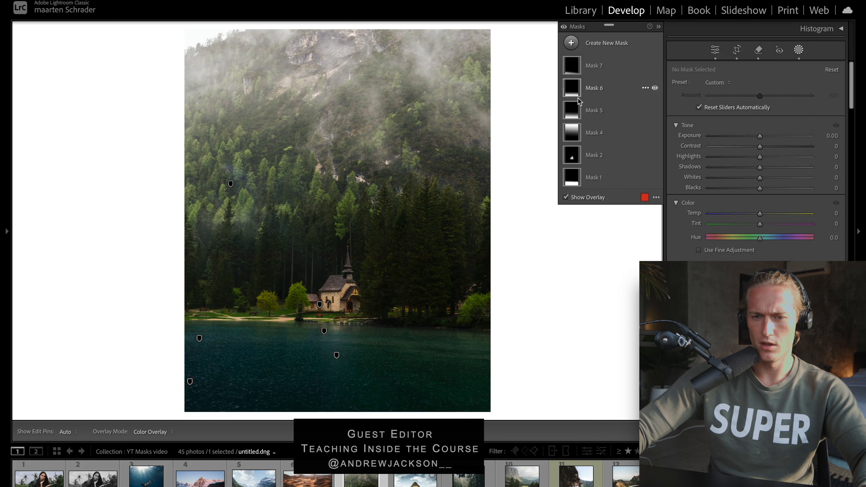
Try raising the Exposure of Mask 4 to 1.90 in the church photo, and undo the change.
left_click(595, 132)
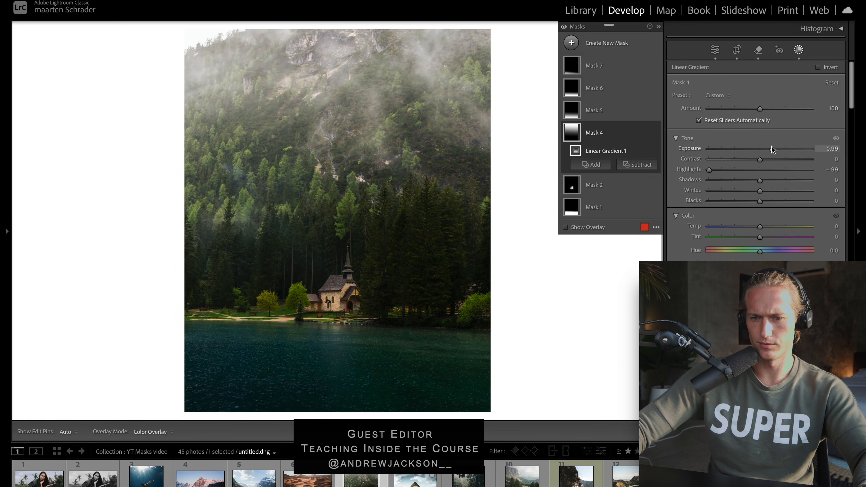
left_click_drag(772, 150, 784, 149)
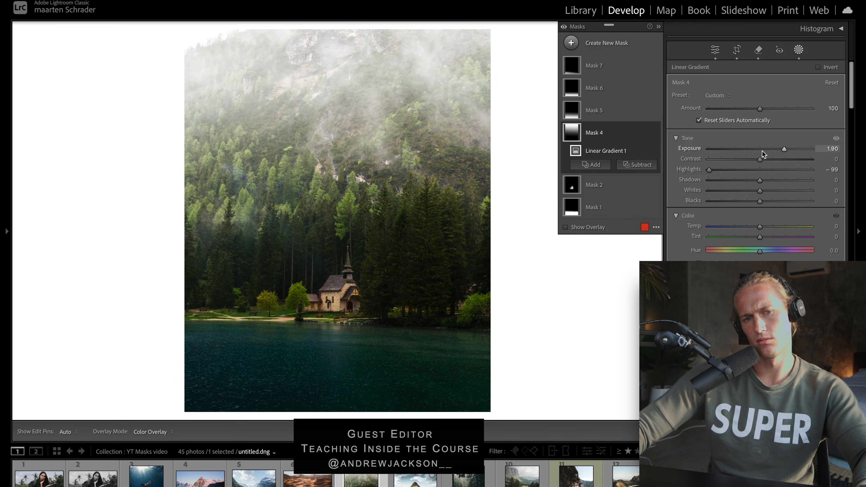
key("ctrl+z")
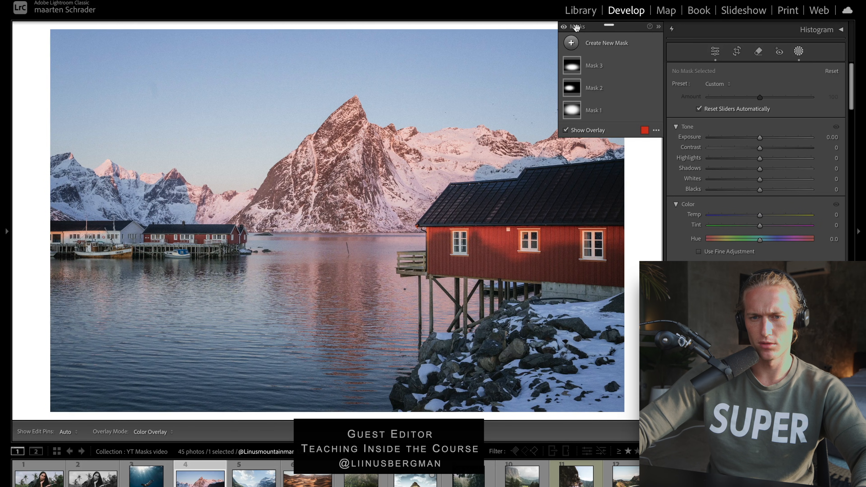
Compare the photo of the red cabin and snowy mountain with all its masks hidden and shown.
left_click(564, 28)
left_click(564, 27)
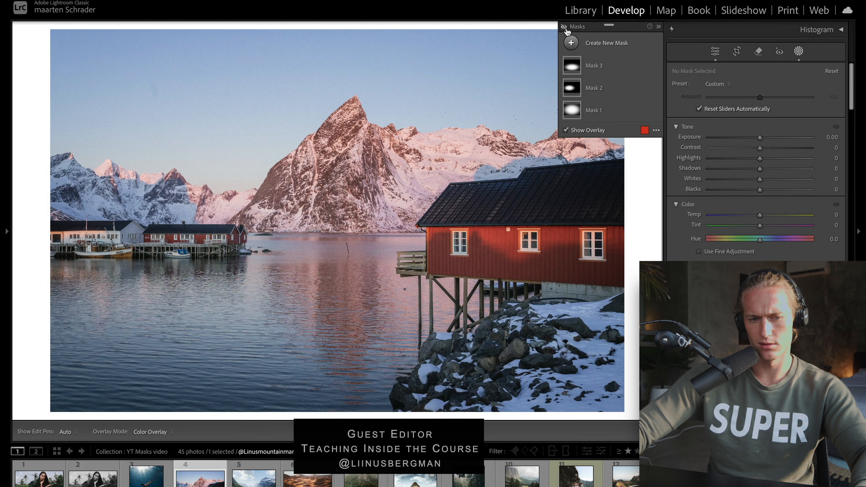
left_click(565, 28)
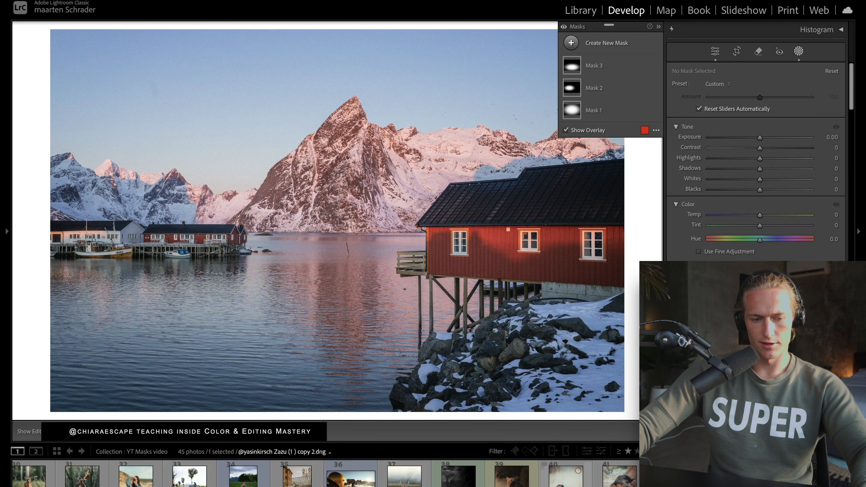
Open the photo of the white car on the gravel road and compare it with all masks hidden and shown.
left_click(190, 475)
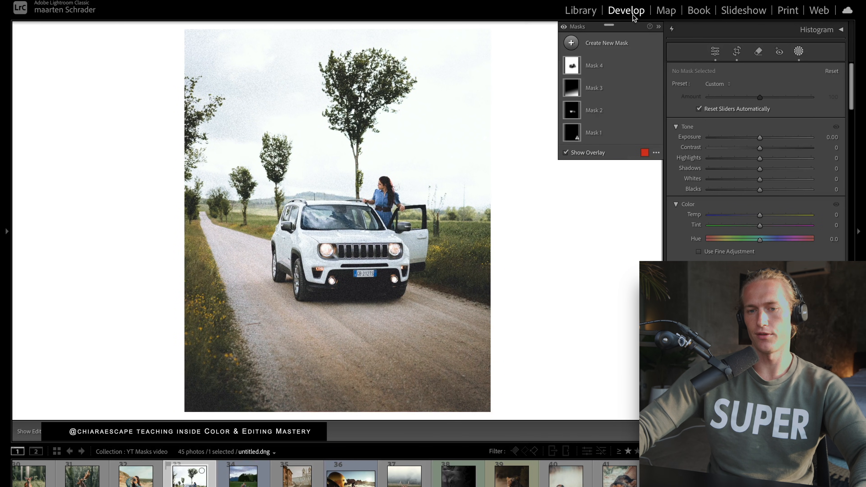
left_click(564, 27)
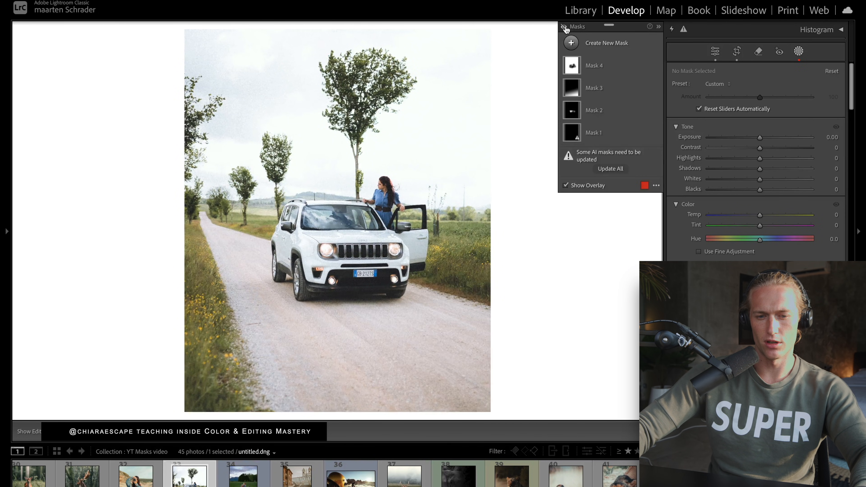
left_click(566, 28)
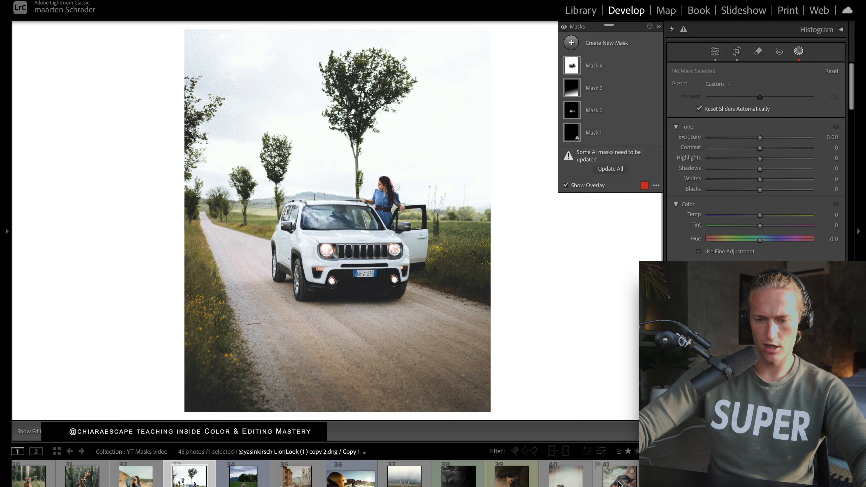
Open the photo of the forest road with sunrays and compare it with all masks hidden and shown.
scroll(335, 475, "up", 10)
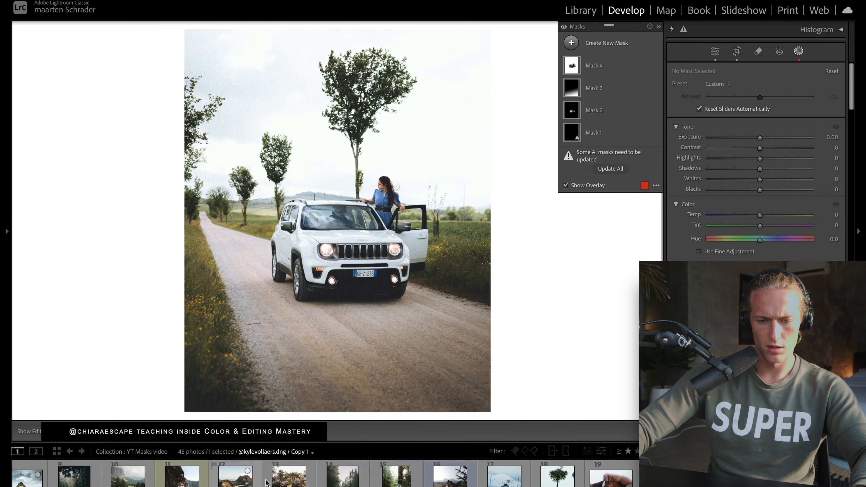
left_click(341, 476)
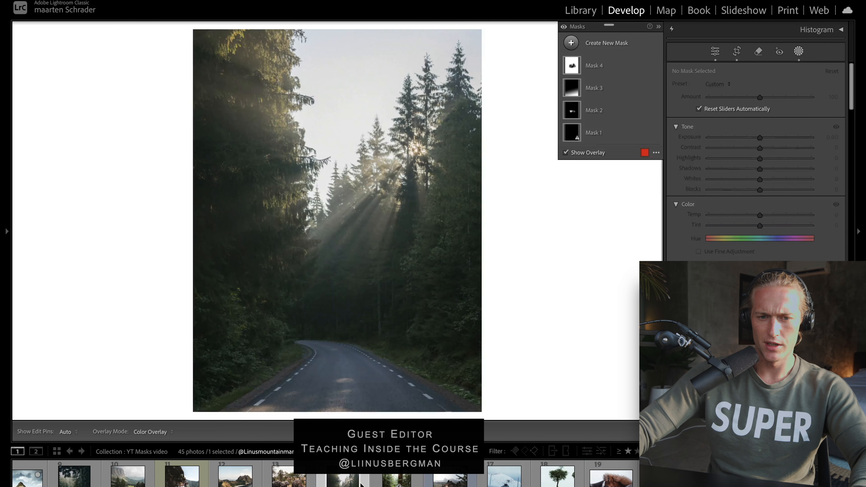
left_click(563, 27)
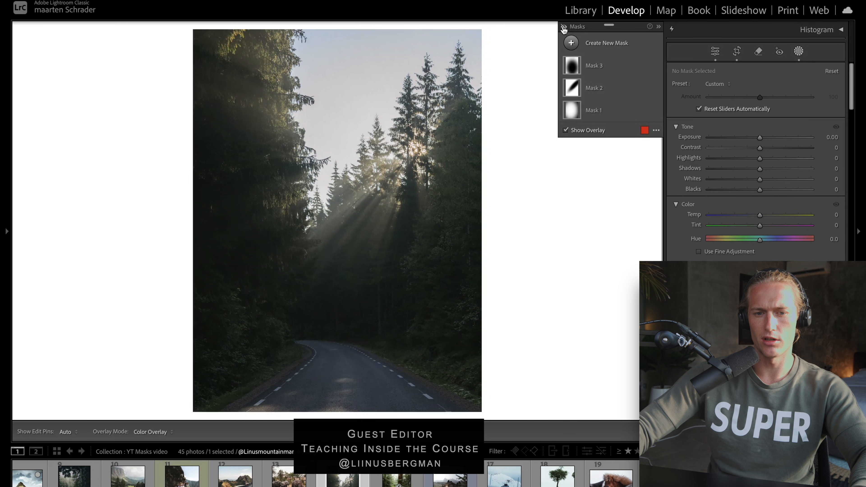
left_click(563, 28)
left_click(563, 27)
left_click(564, 27)
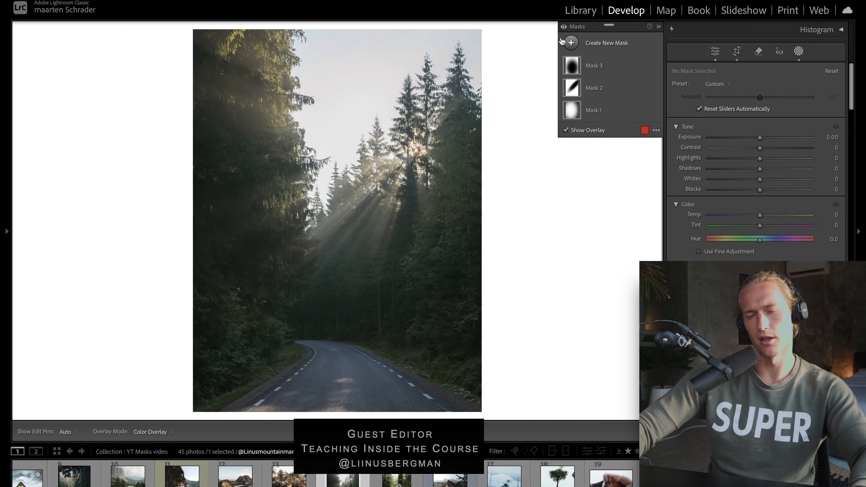
Create a large radial gradient mask on the forest road photo, covering the sky and the treetops around the sun.
left_click(570, 44)
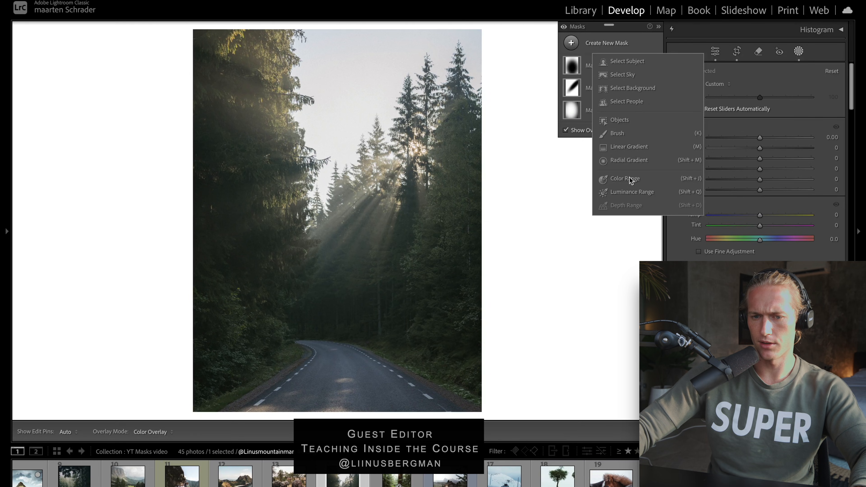
left_click(625, 163)
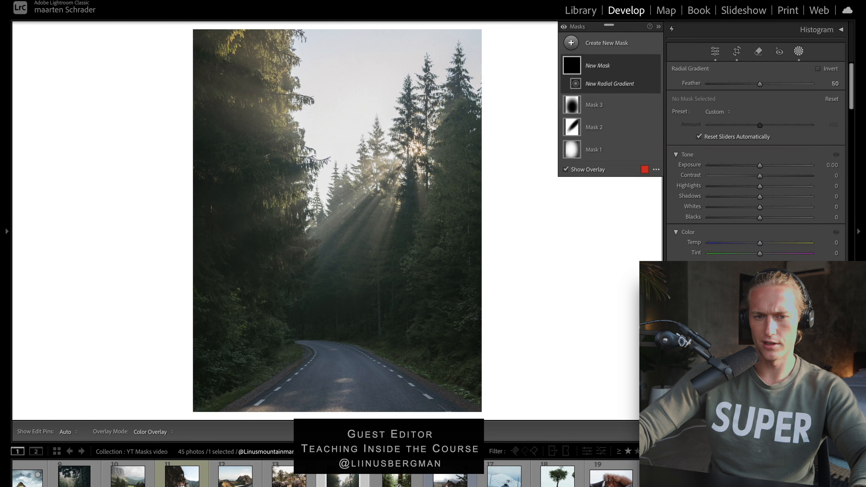
left_click_drag(362, 78, 610, 273)
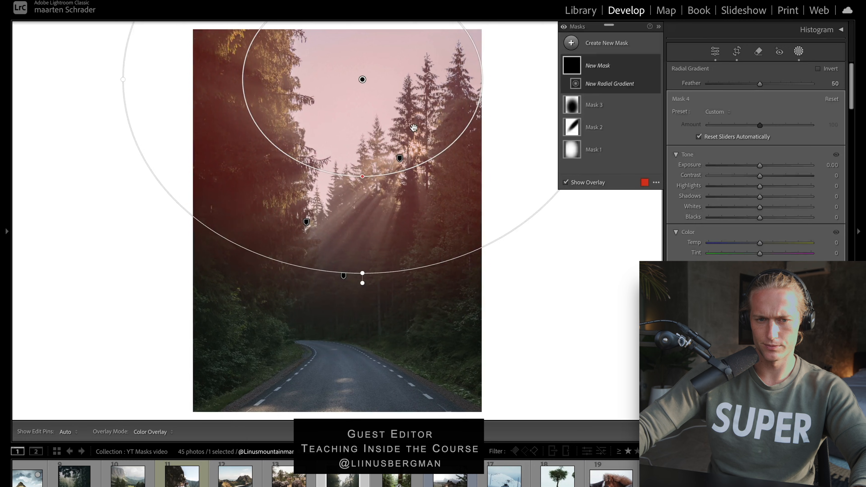
left_click_drag(349, 76, 370, 103)
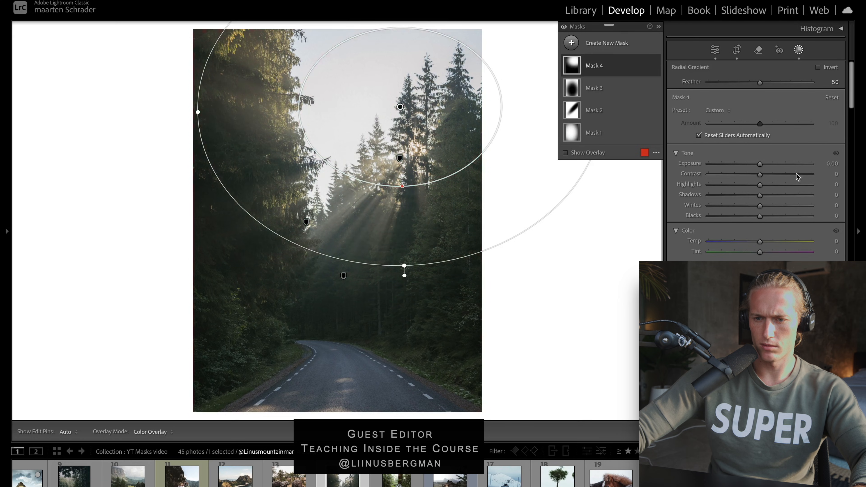
Try an Exposure of 0.65 on the new radial gradient mask, and undo it.
mouse_move(762, 163)
left_mouse_down()
mouse_move(755, 161)
mouse_move(769, 163)
left_mouse_up()
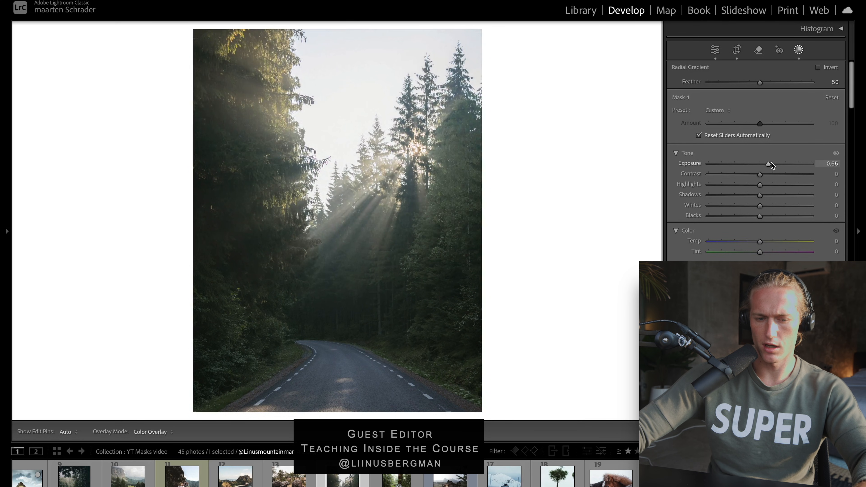
key("ctrl+z")
key("ctrl+z")
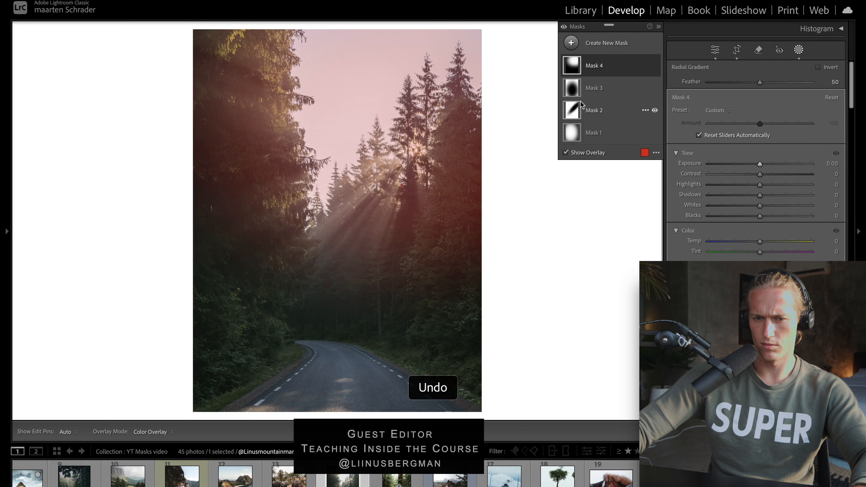
Subtract a luminance range from Mask 4, sampled on the dark trees, with the range set to 0/0 and 84/90.
left_click(573, 68)
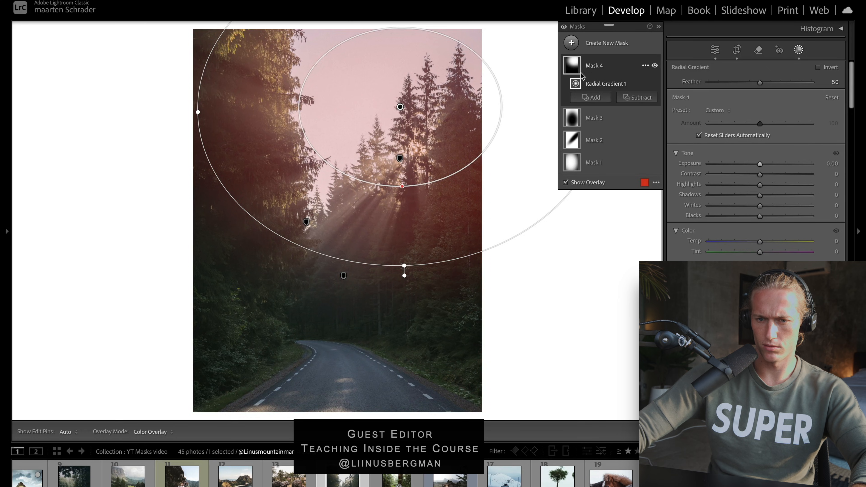
left_click(627, 99)
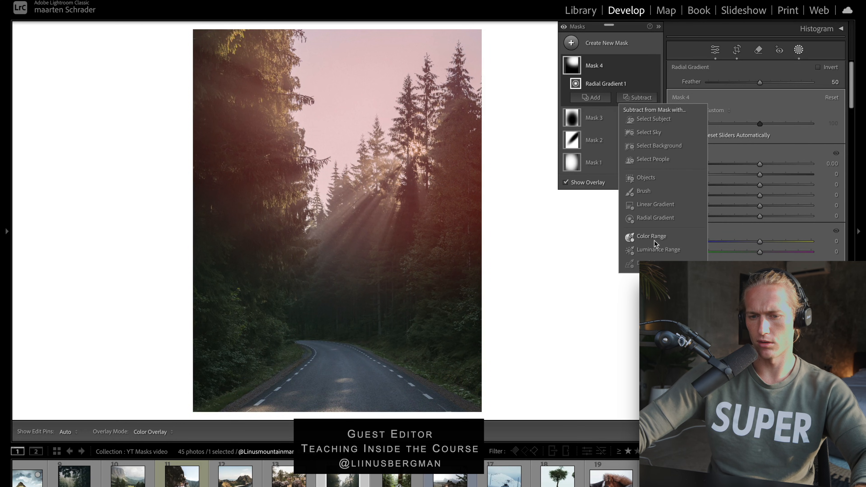
left_click(655, 250)
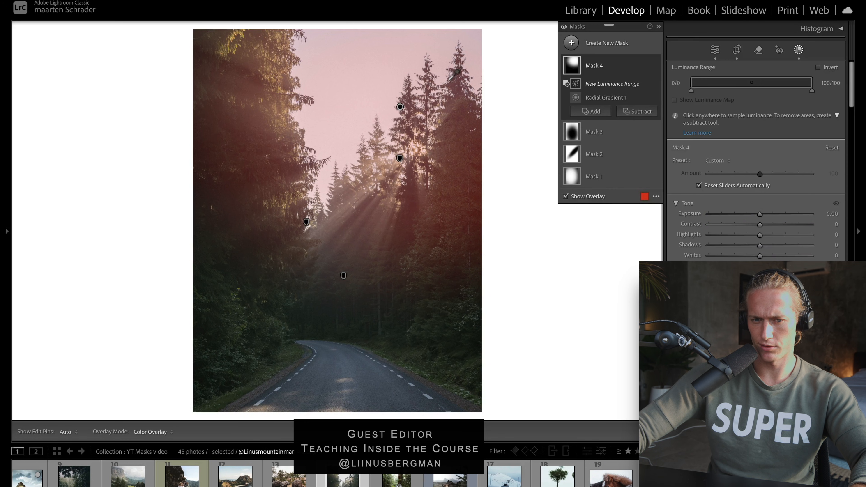
left_click_drag(457, 92, 468, 102)
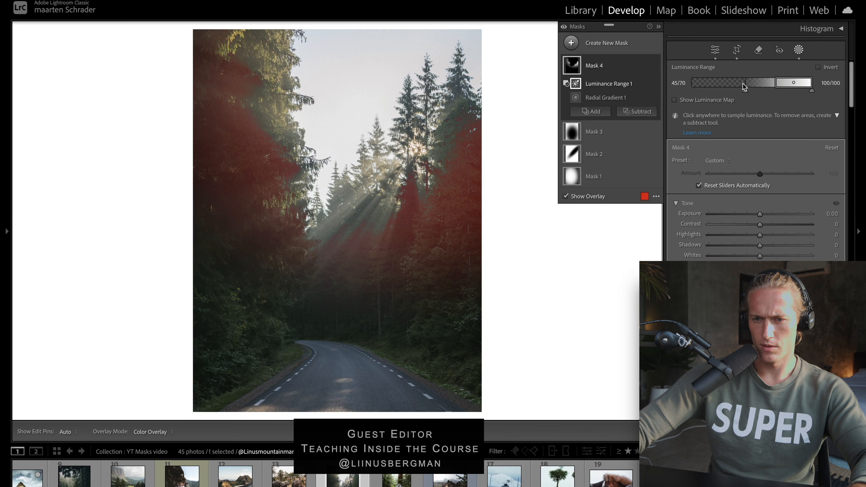
left_click_drag(744, 86, 705, 88)
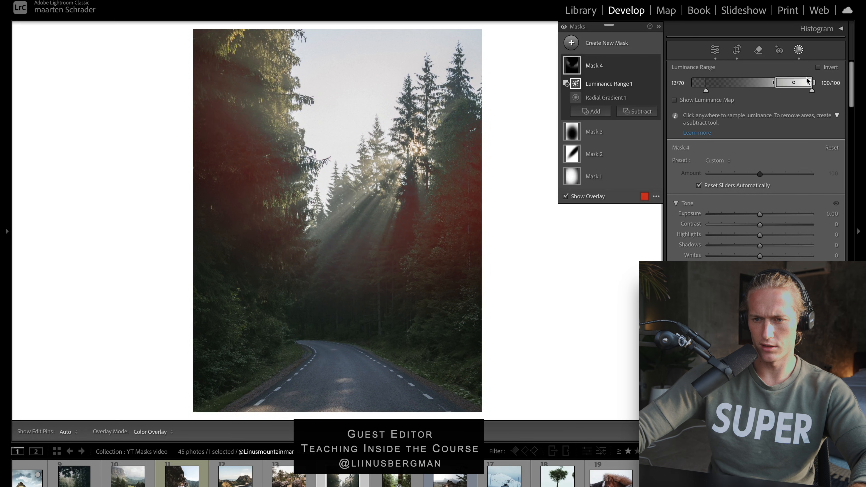
left_click_drag(774, 86, 792, 86)
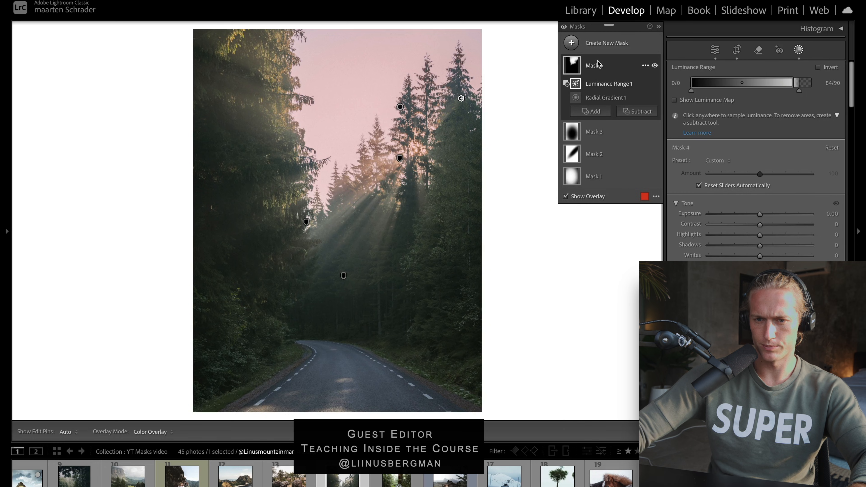
Compare the forest road photo with Mask 4 hidden and shown.
left_click(645, 65)
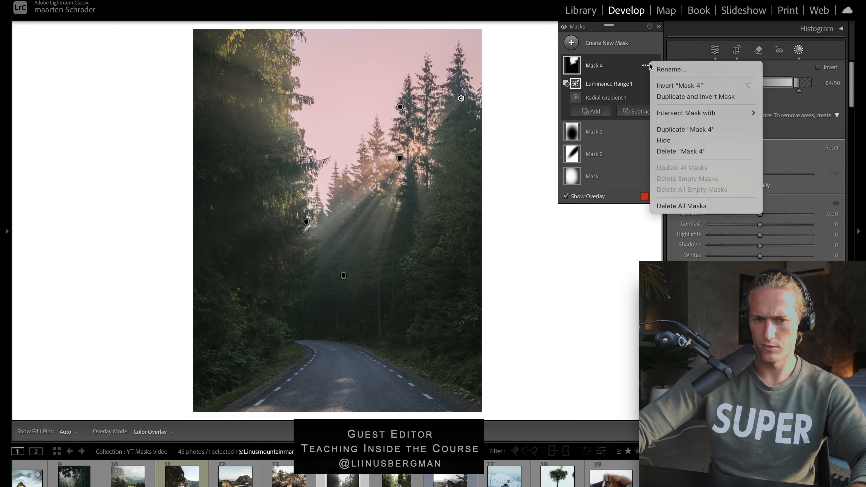
left_click(621, 63)
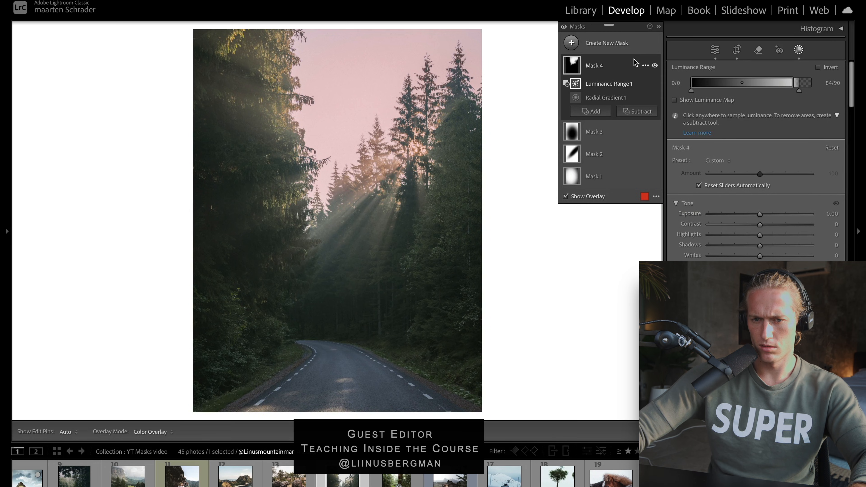
left_click(655, 65)
left_click(654, 66)
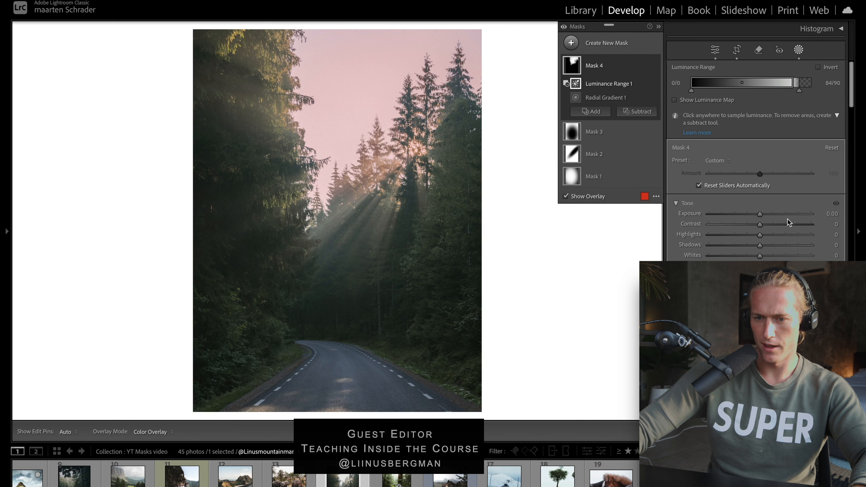
Try an Exposure of 1.46 on Mask 4 to check the trees against the sky, and undo it.
left_click_drag(759, 213, 778, 205)
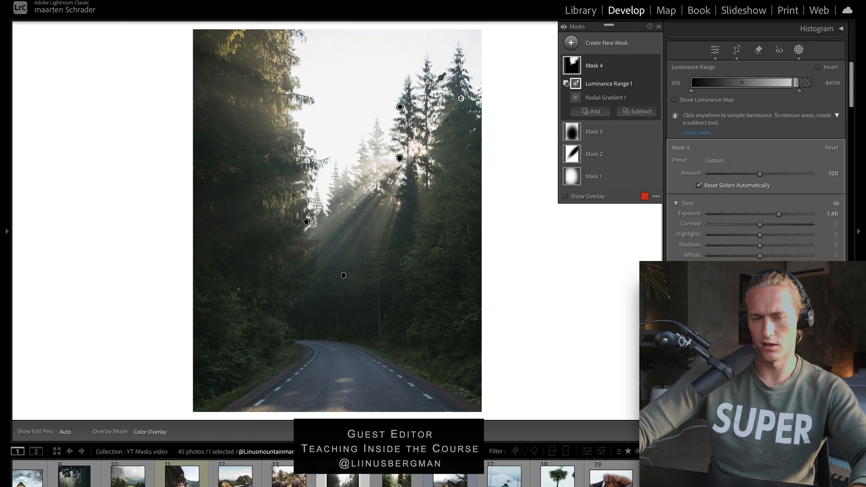
key("ctrl+z")
key("o")
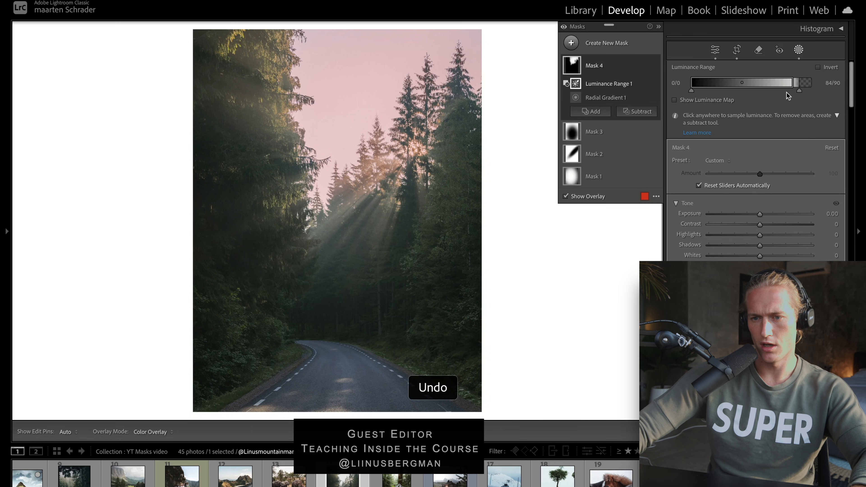
Set the subtracted luminance range to 0/0 and 73/100, and enlarge the radial gradient down to the photo's lower edge and out to the sides.
mouse_move(792, 83)
left_mouse_down()
mouse_move(729, 86)
mouse_move(813, 85)
mouse_move(750, 92)
mouse_move(783, 94)
mouse_move(780, 87)
left_mouse_up()
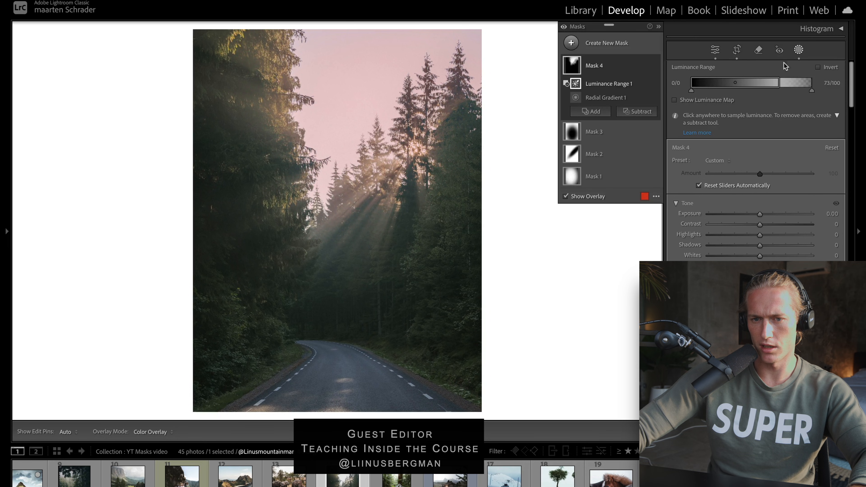
left_click(400, 107)
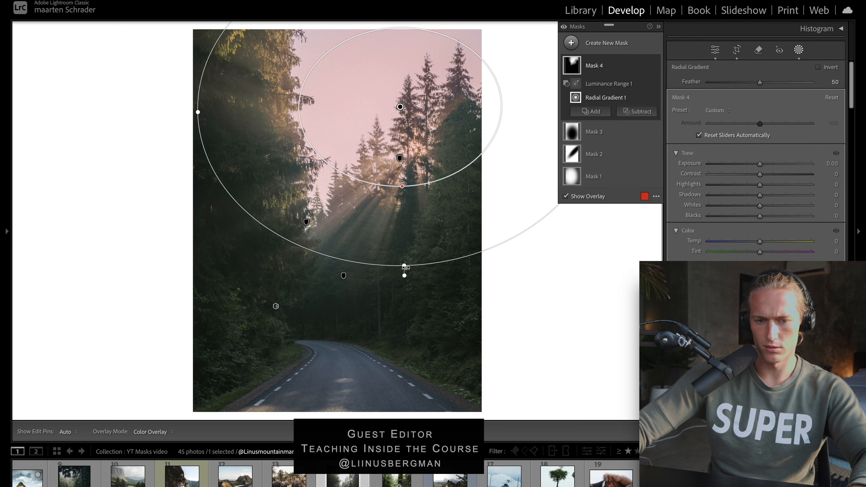
left_click_drag(406, 265, 408, 412)
left_click_drag(198, 112, 131, 114)
Raise the Exposure of Mask 4 to 1.07 and select its subtracted luminance range.
left_click_drag(759, 164, 781, 164)
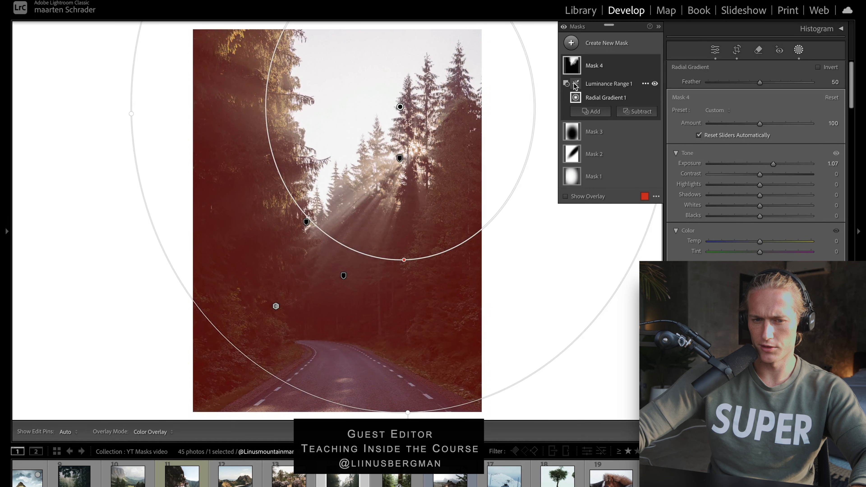
left_click(575, 85)
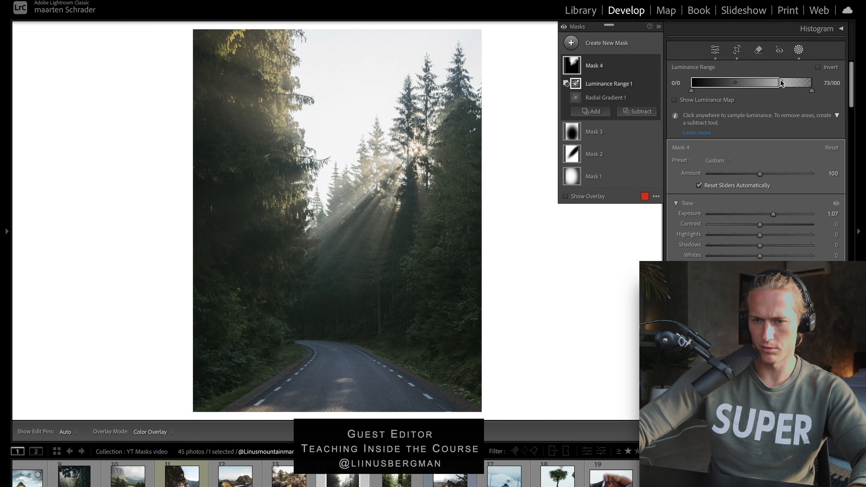
Set the subtracted luminance range of Mask 4 to 0/0 and 28/100 and check the mask's overlay on the forest photo.
left_click_drag(781, 84, 716, 99)
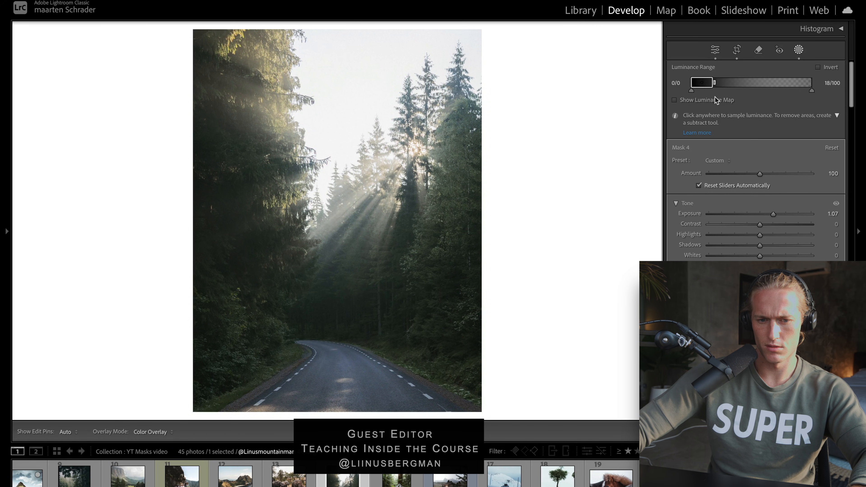
left_click_drag(744, 100, 739, 99)
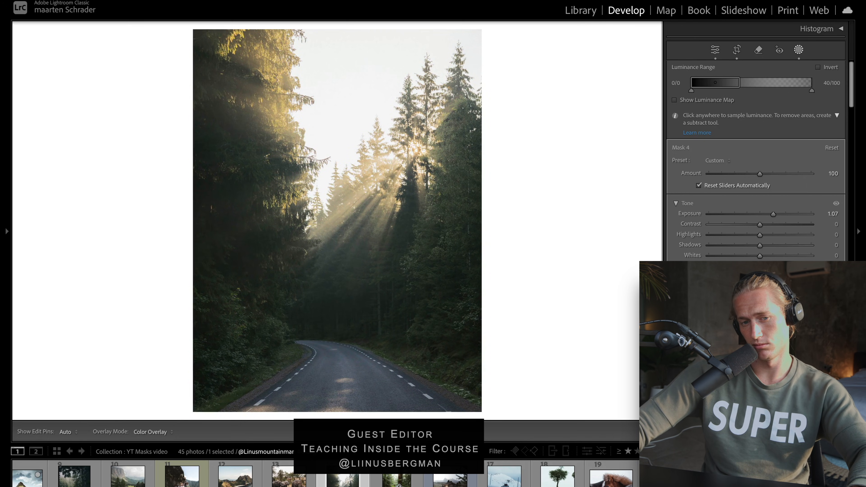
key("ctrl+z")
left_click_drag(785, 81, 726, 84)
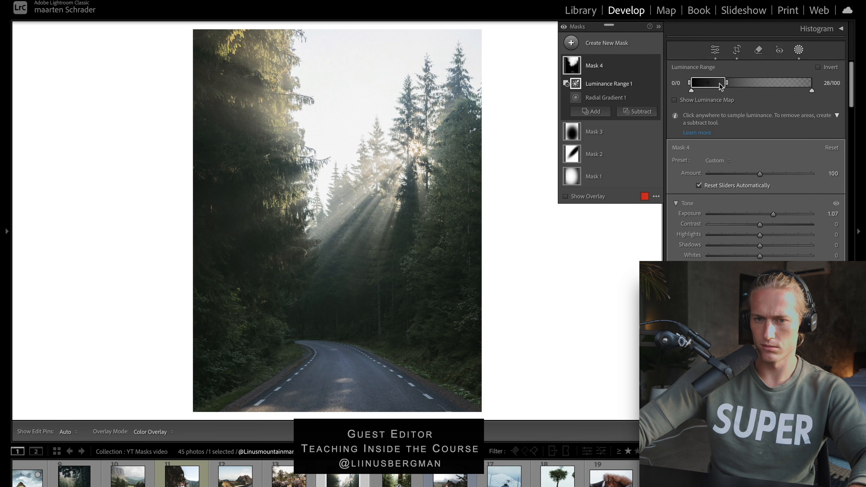
mouse_move(579, 57)
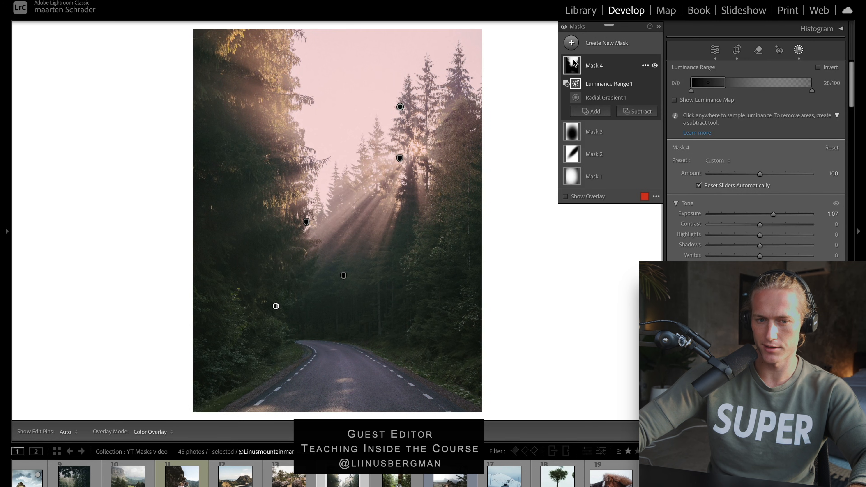
left_click(572, 60)
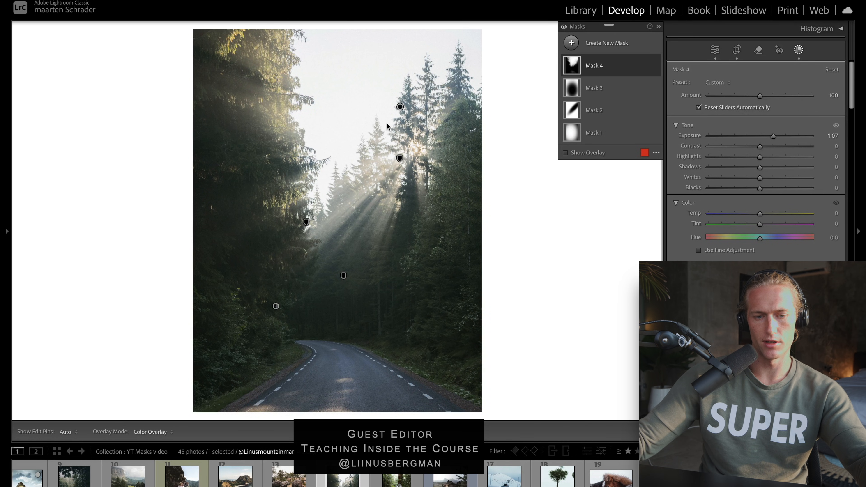
key("ctrl+z")
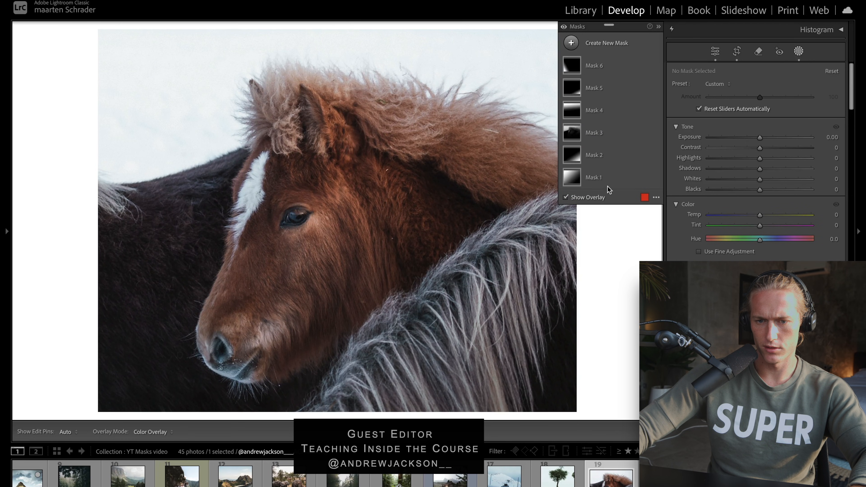
Select Mask 2 on the horse photo and compare the picture with all masks hidden and shown.
left_click(594, 155)
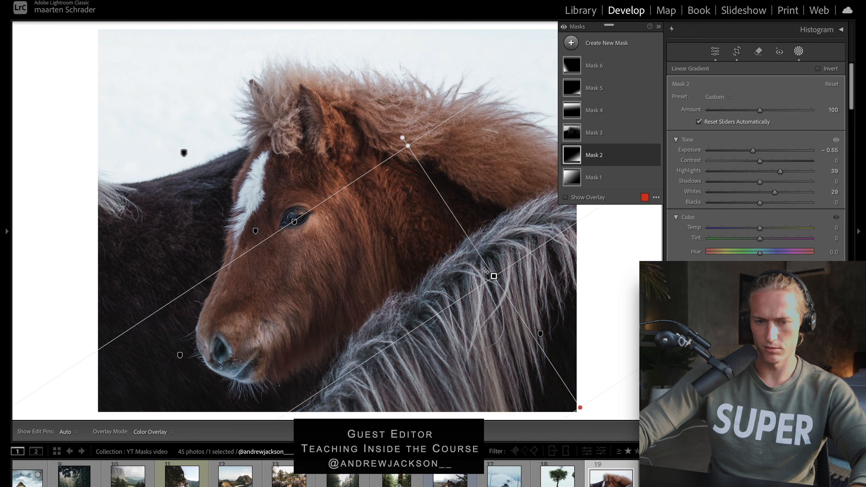
left_click(563, 26)
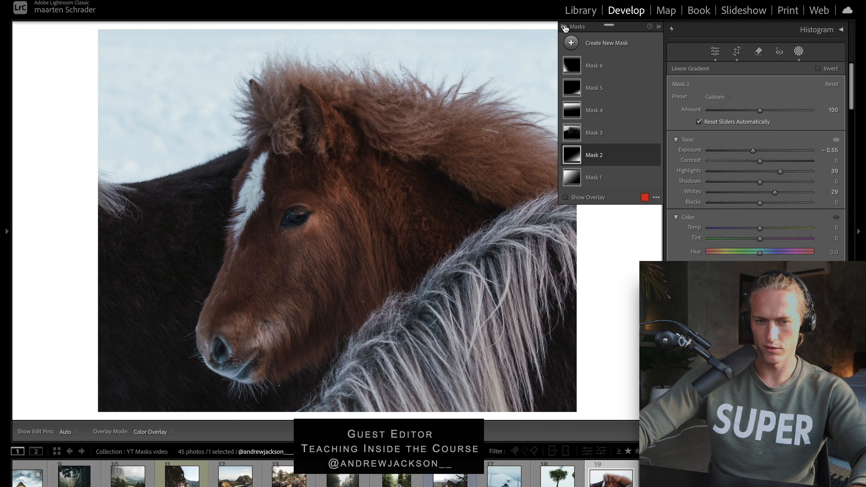
left_click(563, 26)
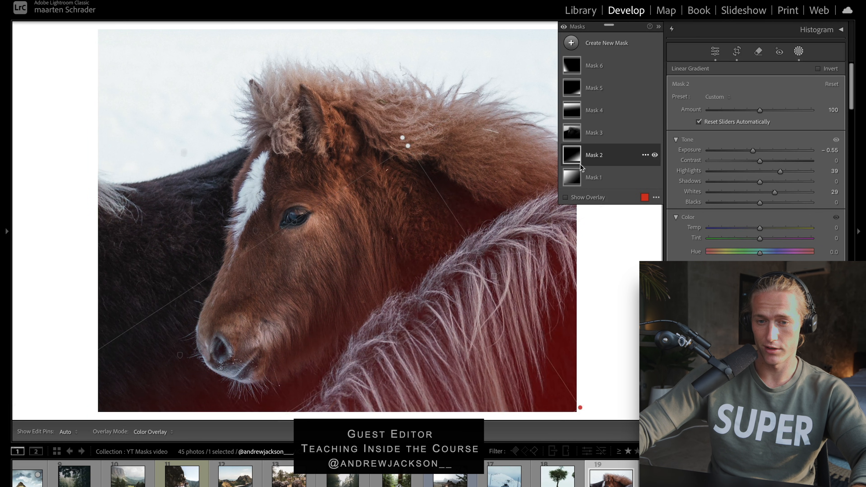
Examine the overlay of Mask 3 on the horse photo and the luminance range and linear gradient it consists of.
left_click(575, 132)
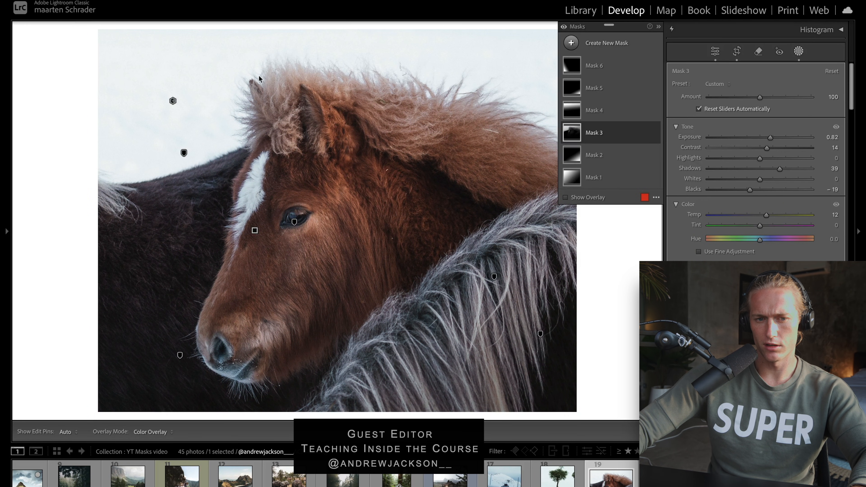
left_click(575, 134)
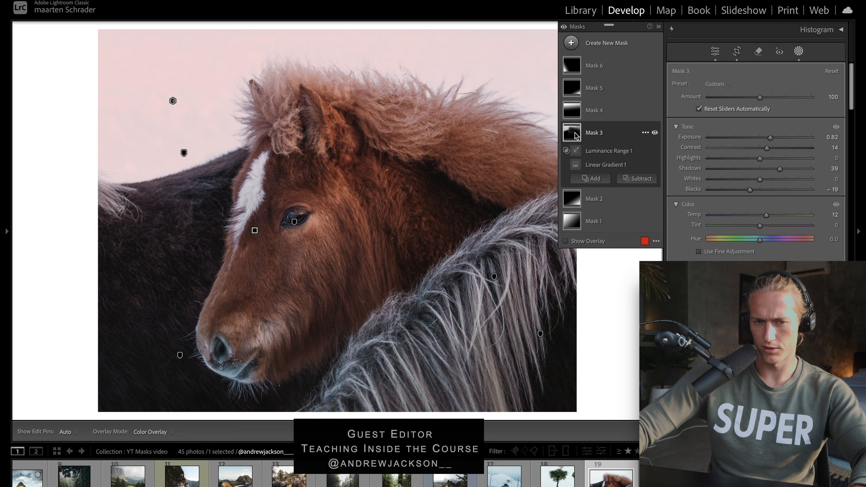
mouse_move(567, 154)
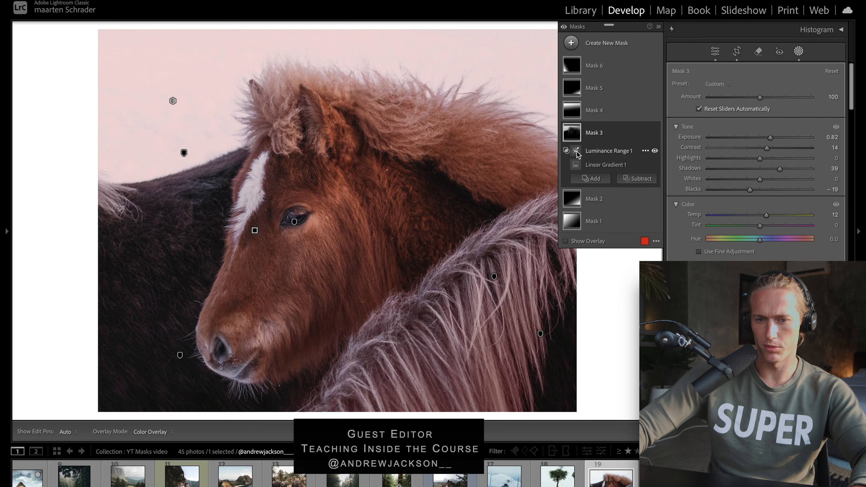
left_click(574, 138)
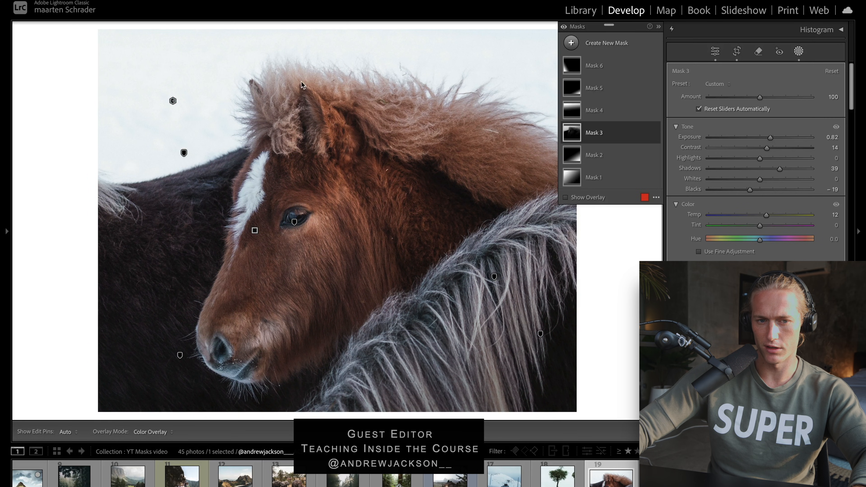
Try an Exposure of 4.00 on Mask 3 to check the mane against the bright background, and undo it.
mouse_move(645, 116)
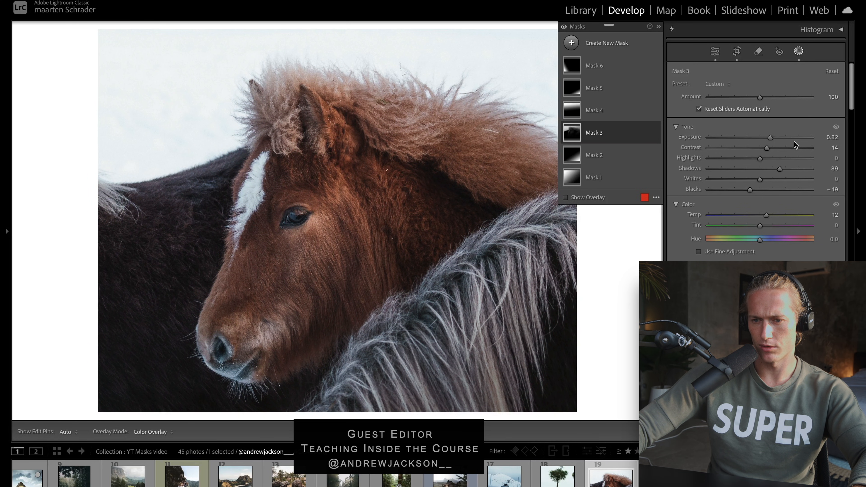
left_click_drag(771, 136, 816, 137)
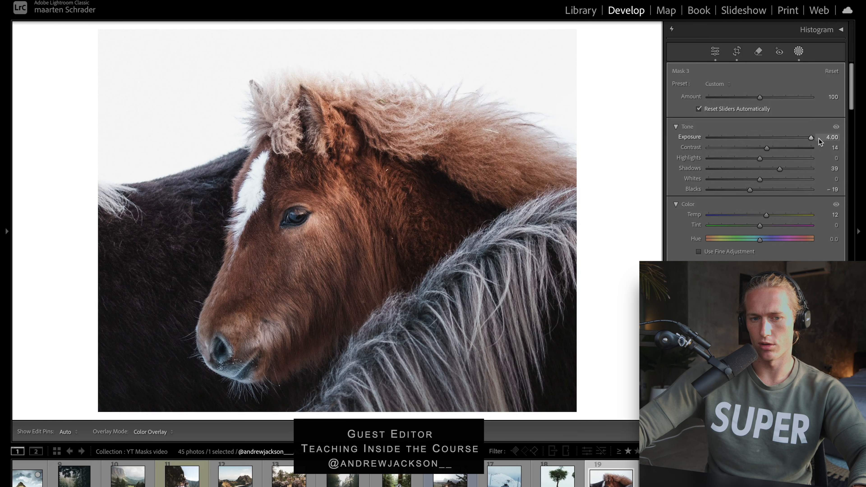
key("super+z")
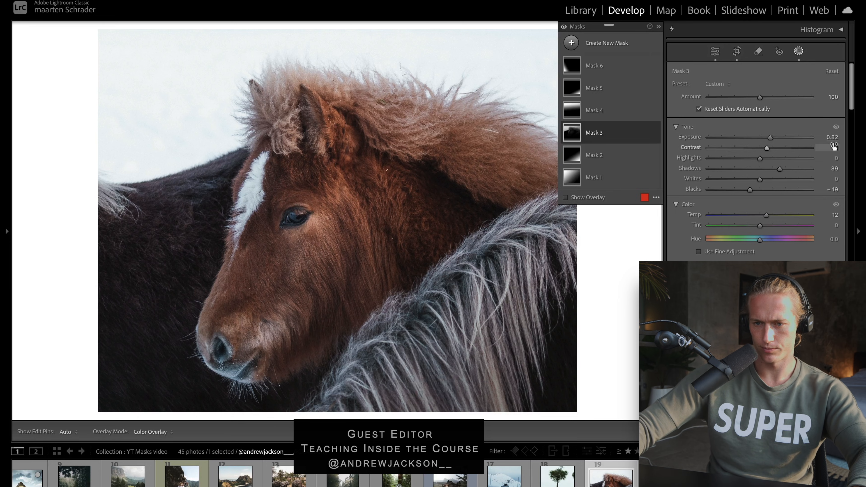
left_click_drag(771, 137, 821, 138)
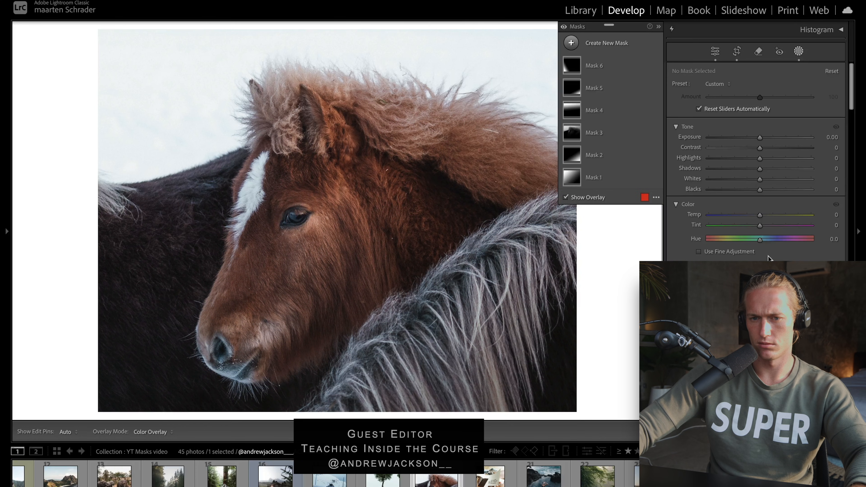
Add a linear gradient mask running from above the horse's forelock down to its lower cheek, and hide the overlay.
left_click(582, 47)
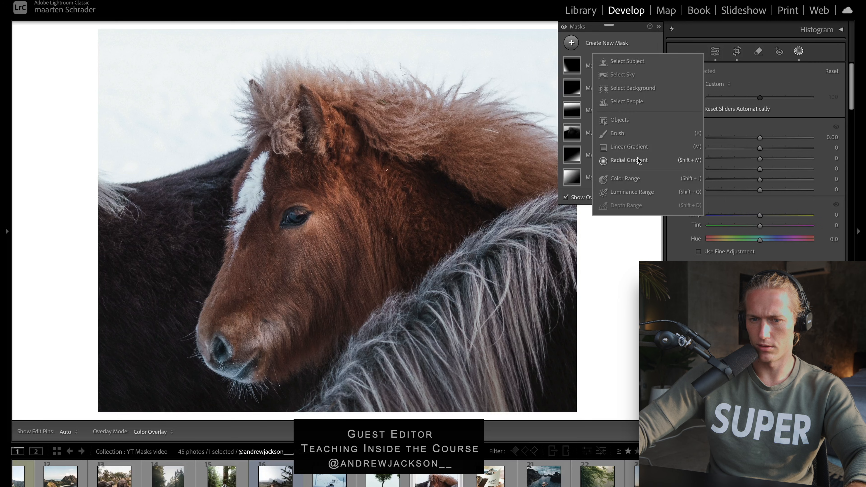
left_click(632, 147)
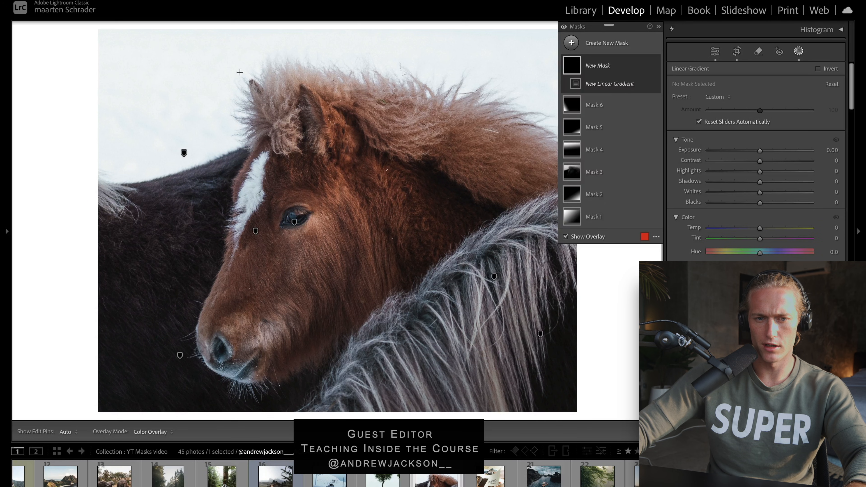
left_click_drag(240, 73, 290, 317)
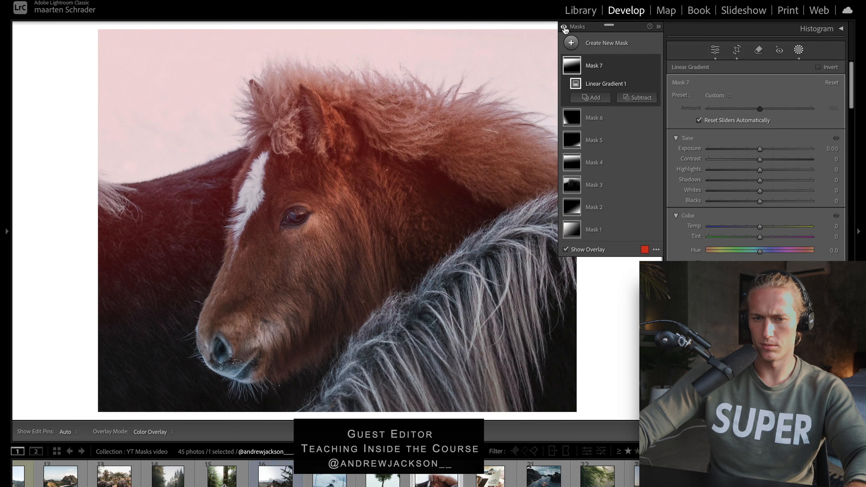
left_click(565, 249)
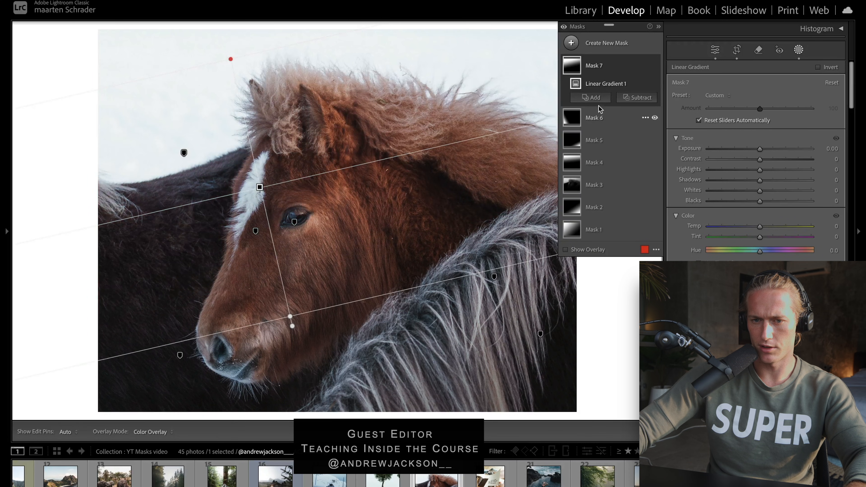
Subtract a luminance range sampled from the brown horse's forehead from Mask 7 and show the overlay.
left_click(636, 99)
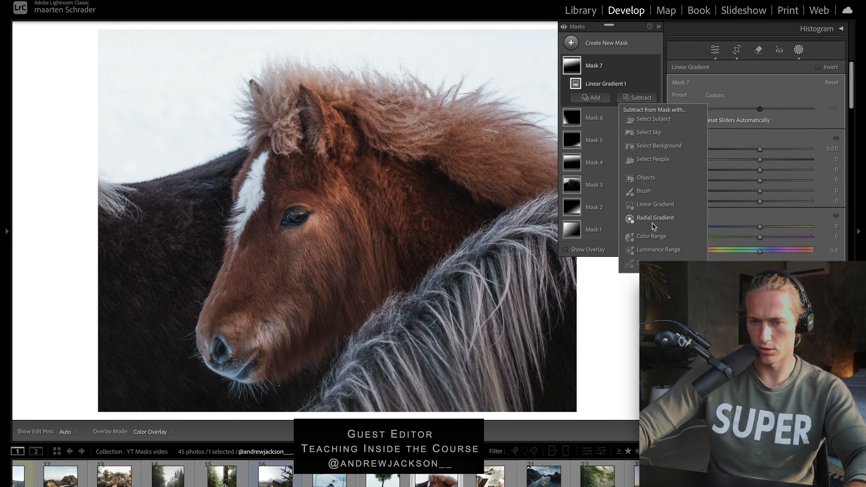
left_click(658, 246)
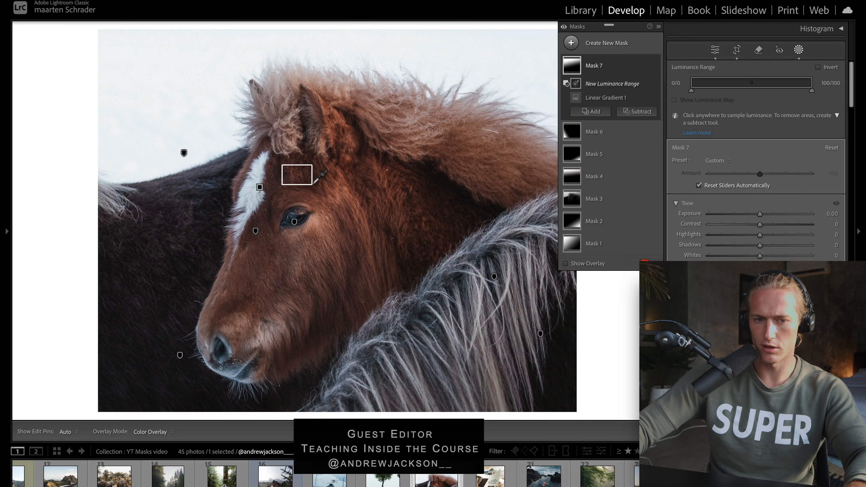
left_click_drag(528, 305, 575, 409)
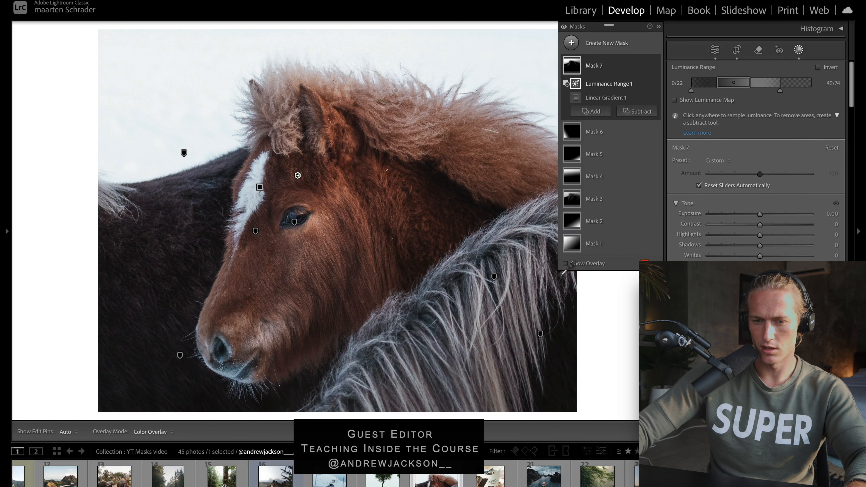
left_click(565, 263)
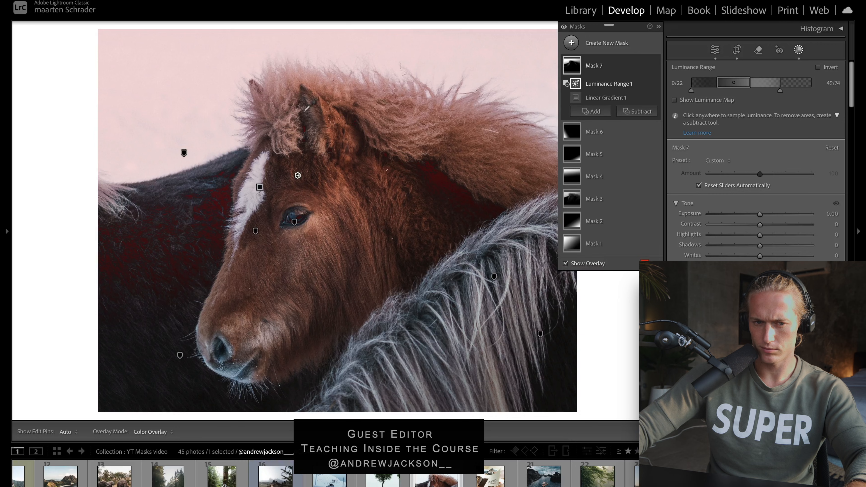
Set the subtracted luminance range to 0/0 and 18/91, and raise the Exposure of Mask 7 to 1.65.
left_click_drag(714, 85, 670, 83)
left_click_drag(752, 85, 725, 94)
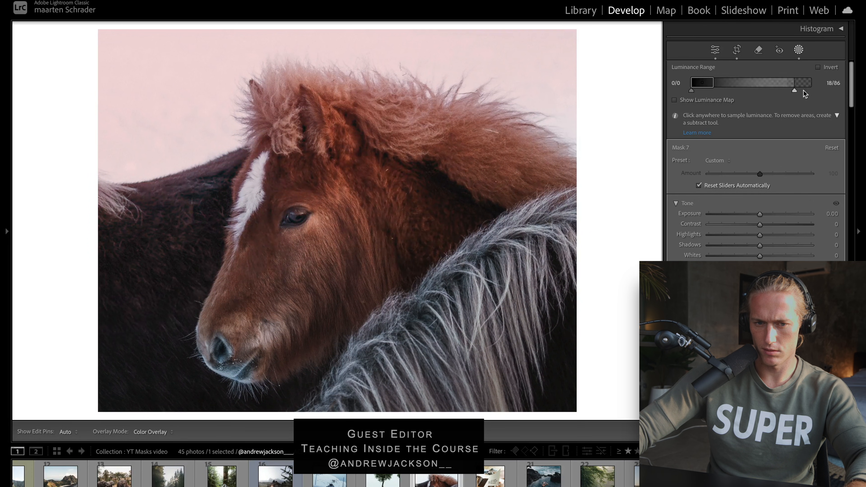
mouse_move(803, 91)
left_mouse_down()
mouse_move(813, 91)
mouse_move(801, 91)
left_mouse_up()
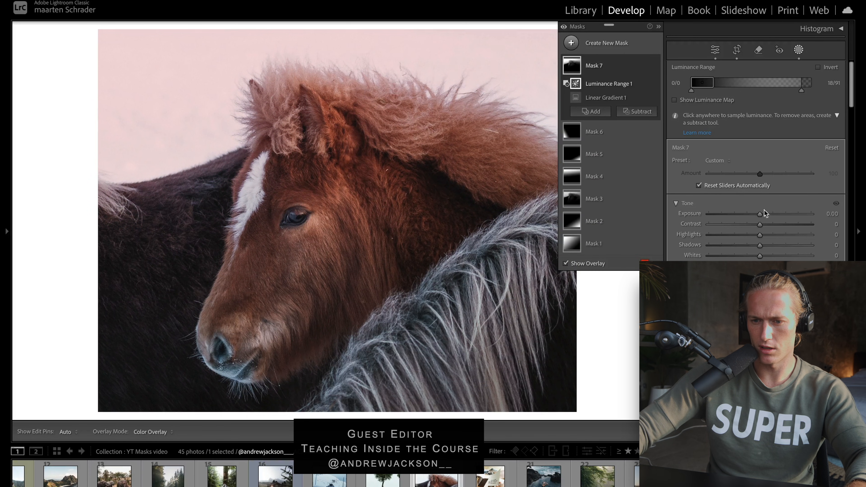
left_click_drag(763, 213, 783, 214)
Add a linear gradient mask fading upward from the grey mane to the brown horse's neck, with an Exposure of -1.19.
left_click(585, 54)
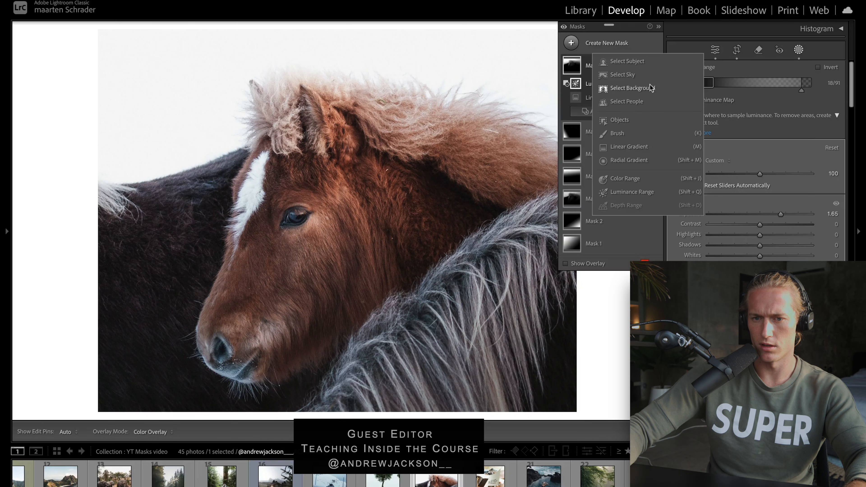
left_click(631, 150)
left_click_drag(419, 366, 373, 183)
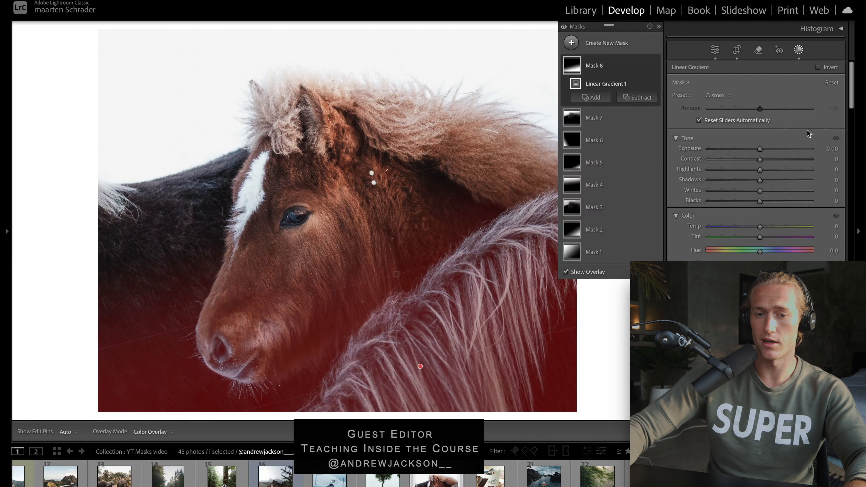
left_click(564, 272)
left_click_drag(759, 146, 744, 142)
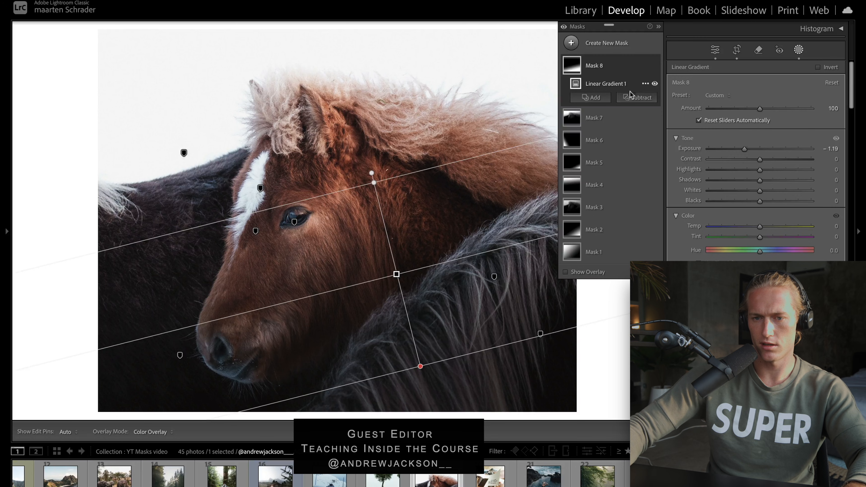
left_click(575, 69)
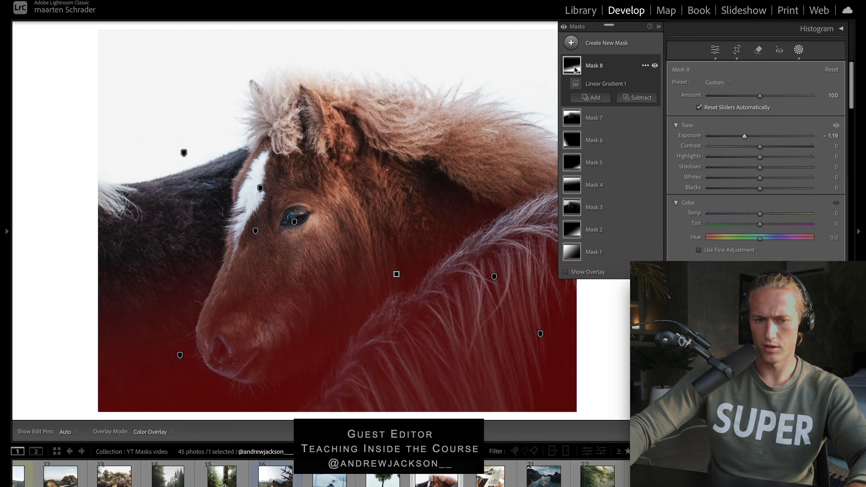
left_click(396, 275)
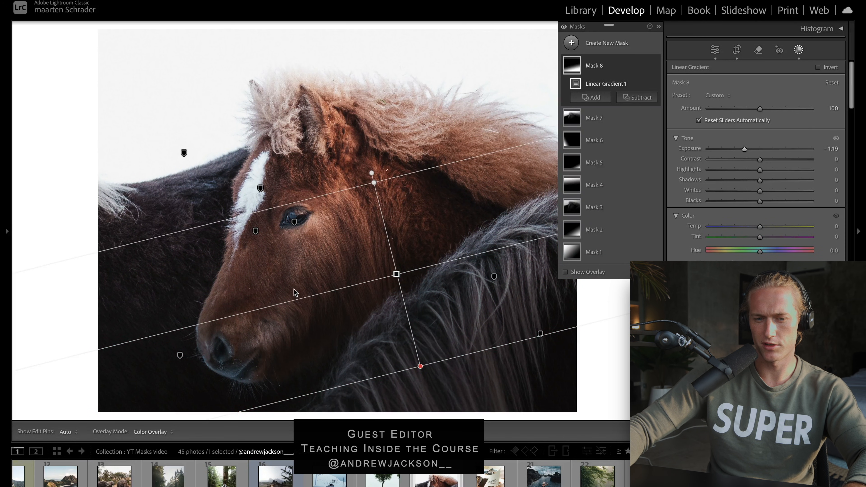
Subtract the brown horse from Mask 8 with an Objects selection painted over its neck and head at brush size 9.
left_click(637, 98)
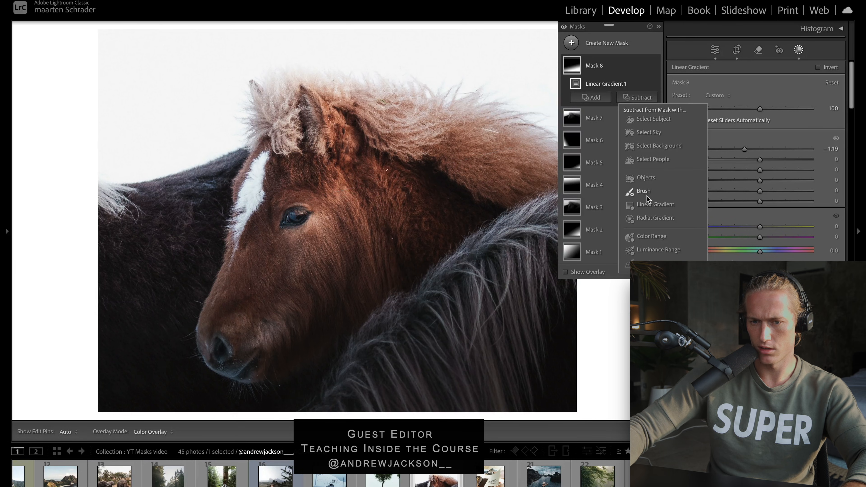
left_click(649, 178)
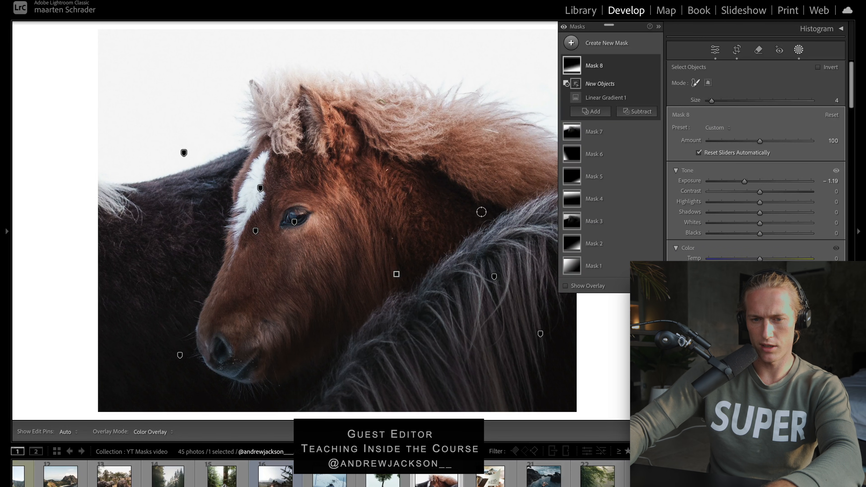
left_click_drag(482, 211, 454, 225)
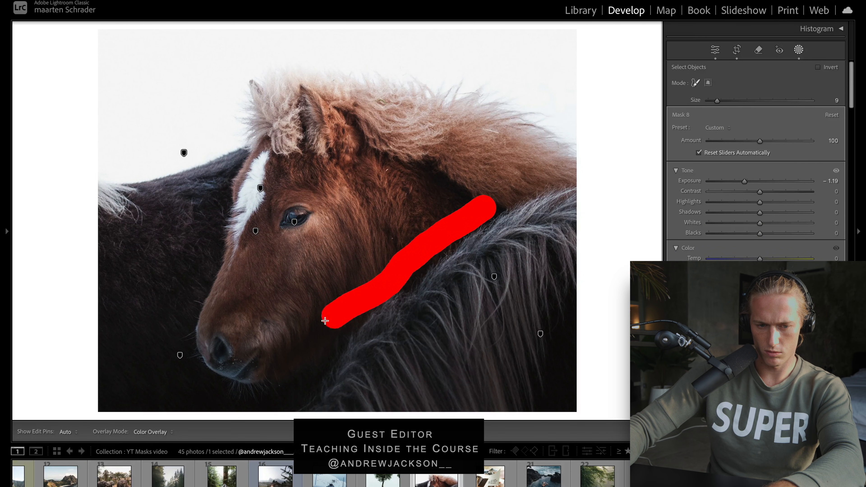
left_click_drag(325, 321, 336, 169)
left_click_drag(244, 325, 245, 325)
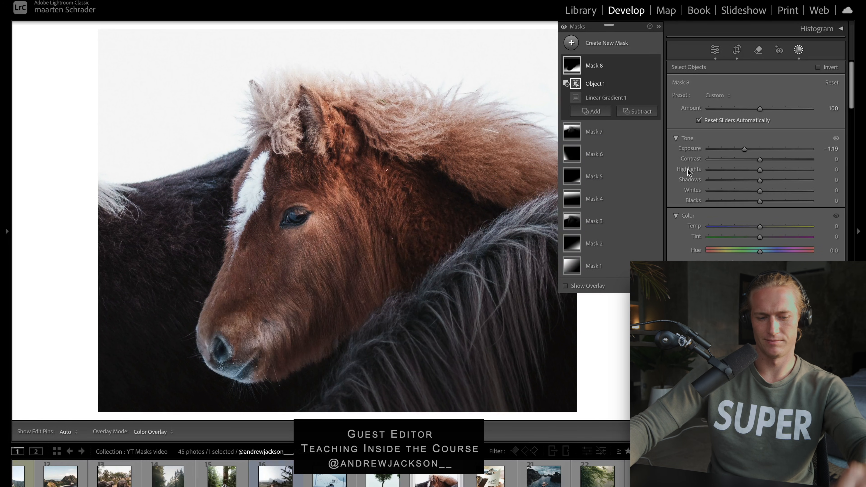
Set the Amount of Mask 8 to 54 and its Exposure to -2.69.
left_click_drag(749, 144, 794, 144)
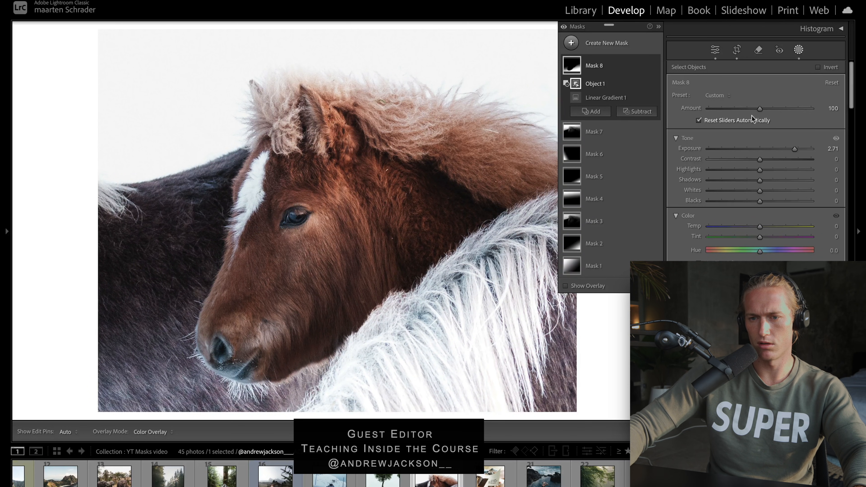
left_click_drag(757, 109, 734, 121)
left_click_drag(795, 148, 726, 149)
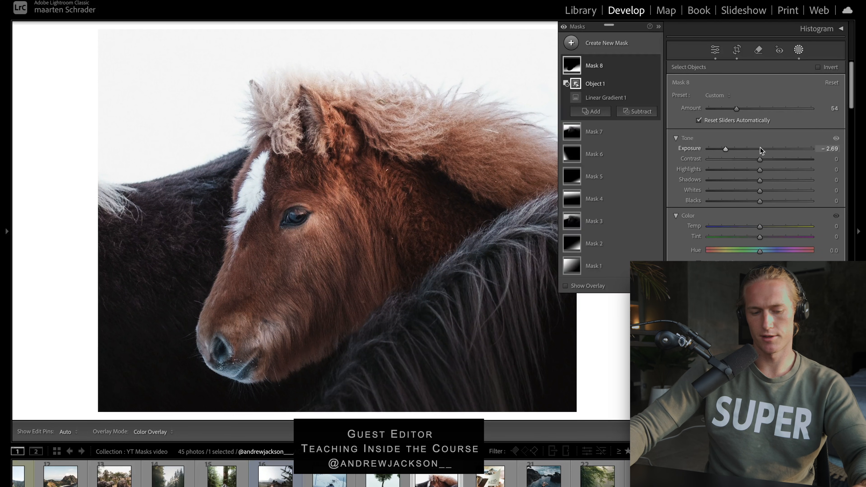